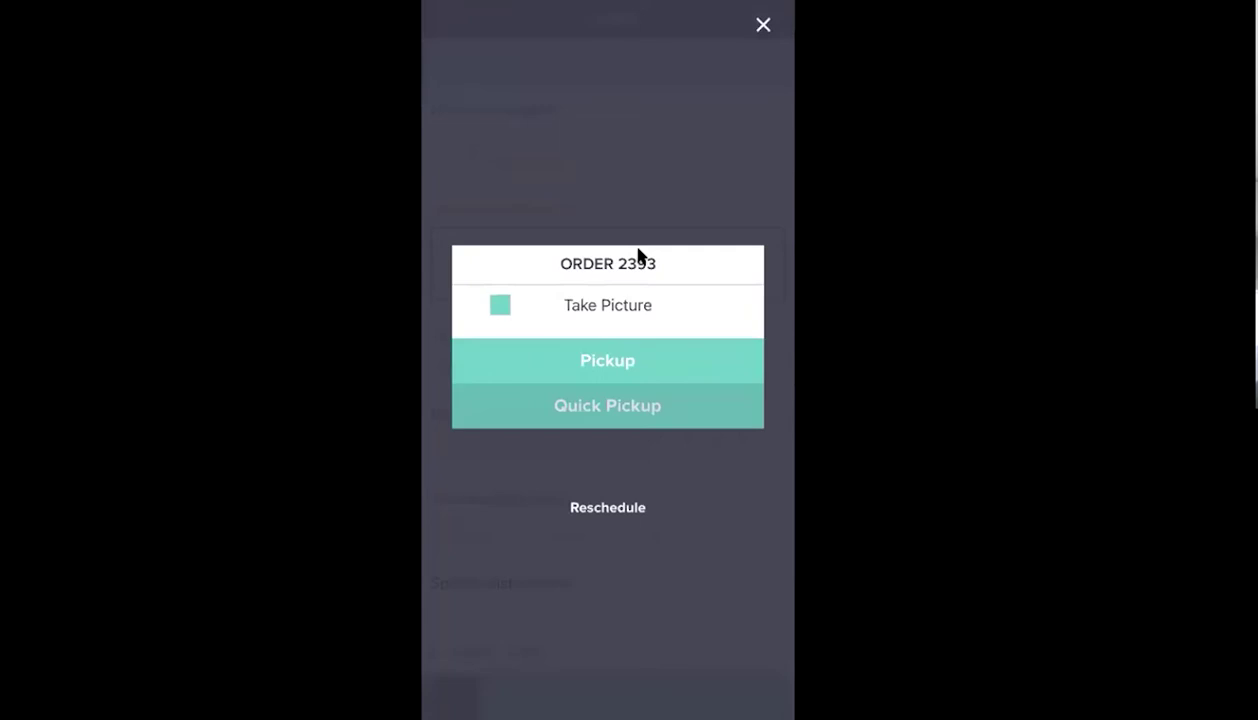
pyautogui.click(638, 251)
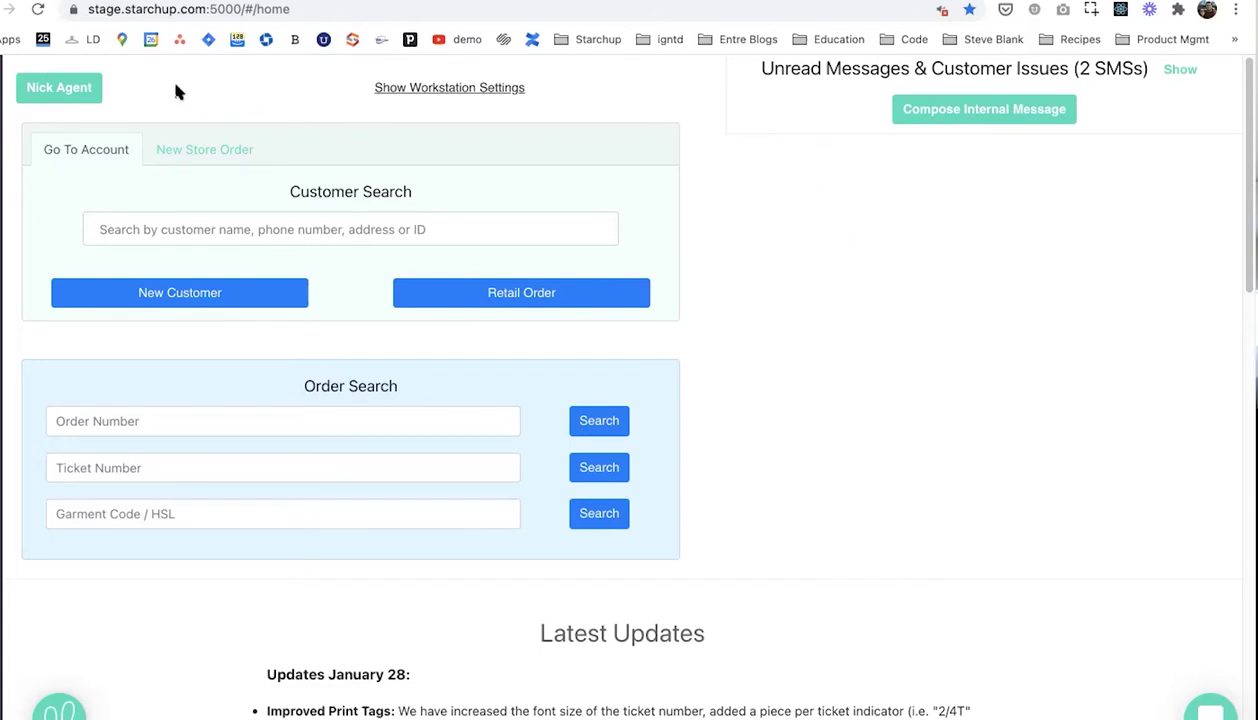
# Open the agent's Count Drawer form, look through its denomination and discrepancy fields, and close it without counting
pyautogui.click(88, 91)
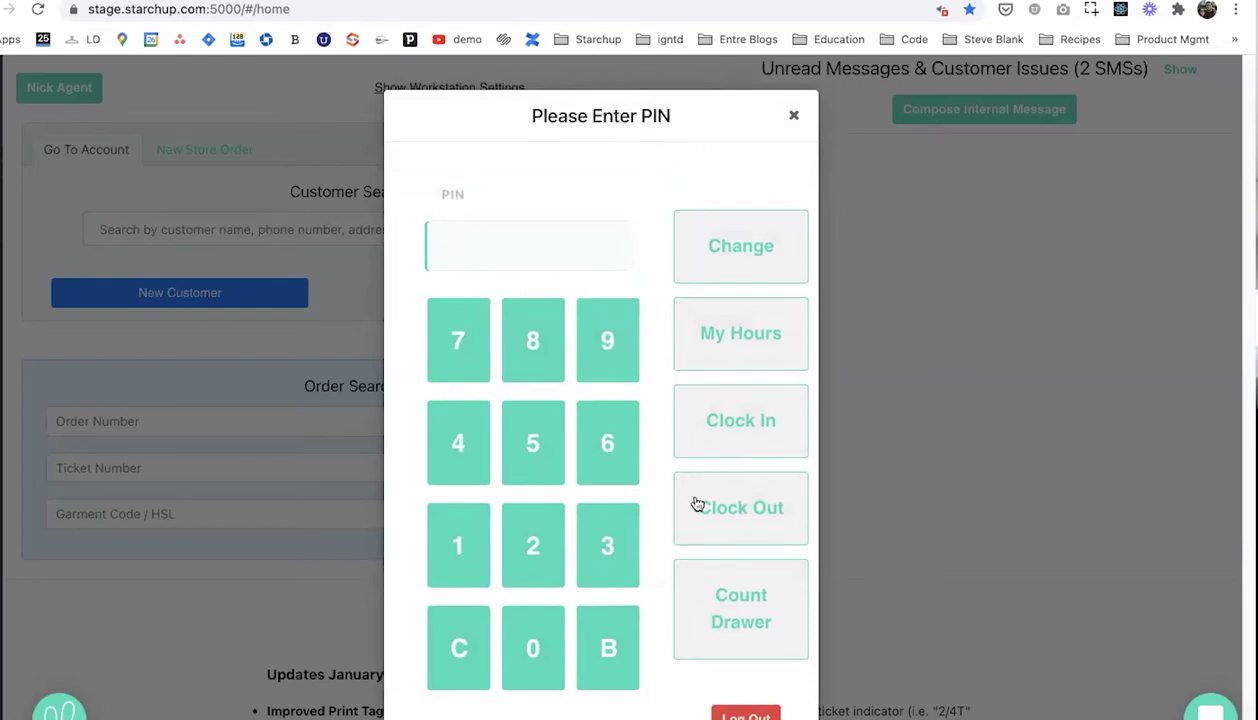
pyautogui.click(699, 582)
pyautogui.scroll(-3, 620, 520)
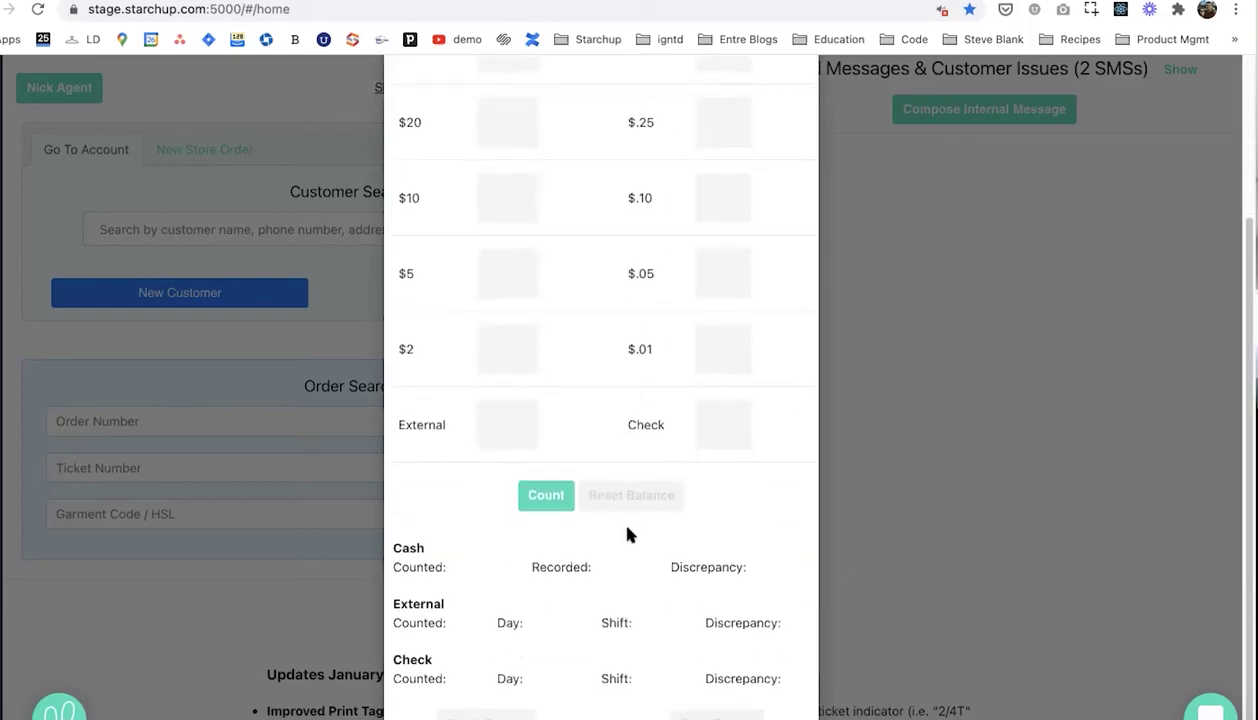
pyautogui.scroll(2, 628, 535)
pyautogui.scroll(-1, 628, 535)
pyautogui.scroll(3, 628, 530)
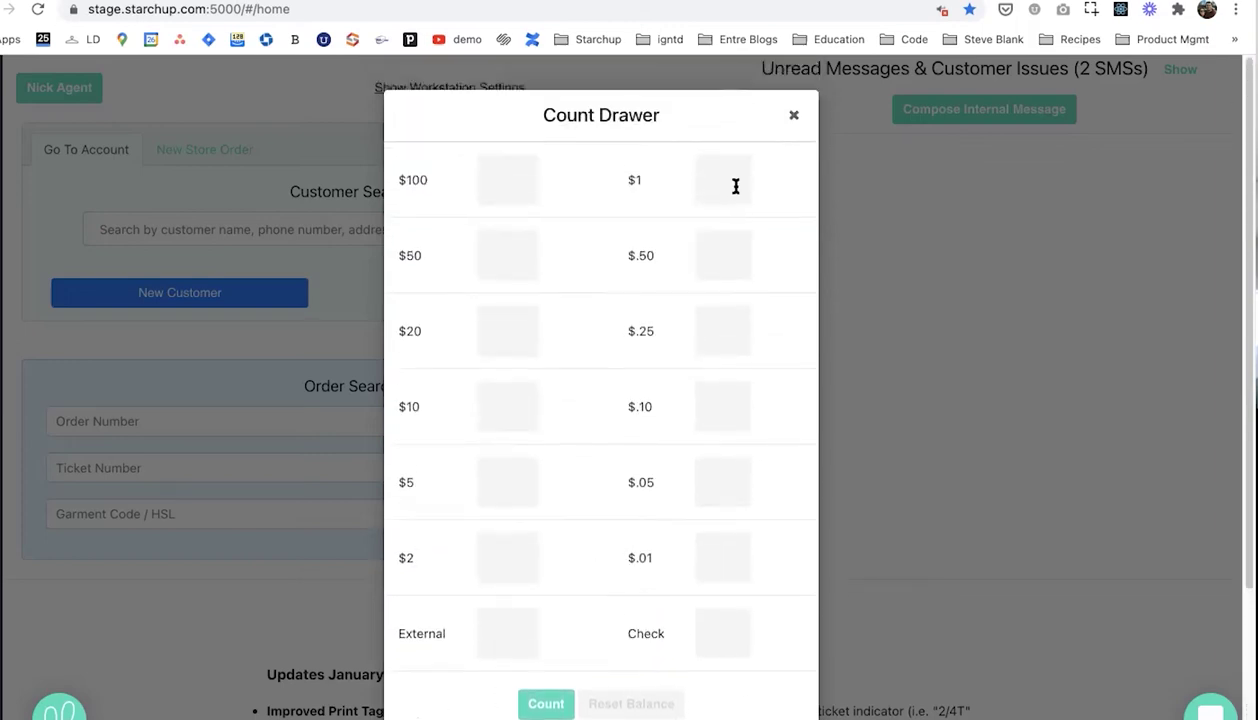
pyautogui.click(794, 117)
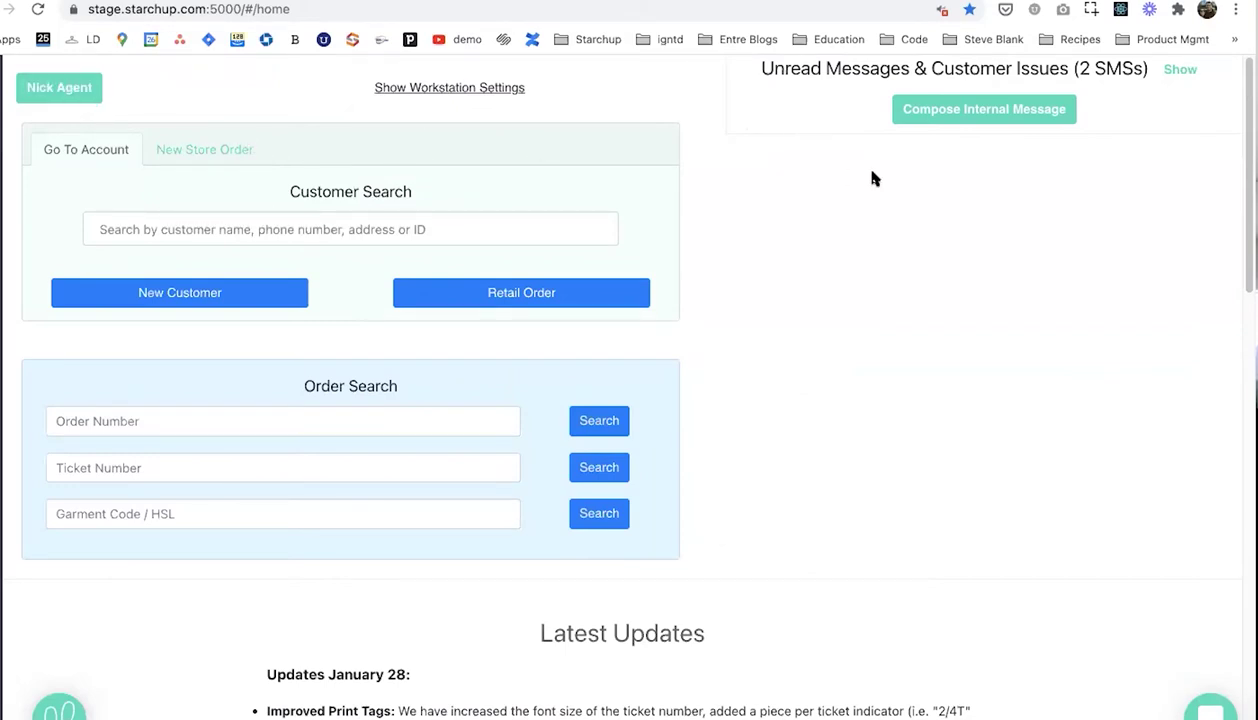
# Show the unread messages and view the SMS reply form for "I have an urgent message", cancelling without sending a reply
pyautogui.click(1178, 71)
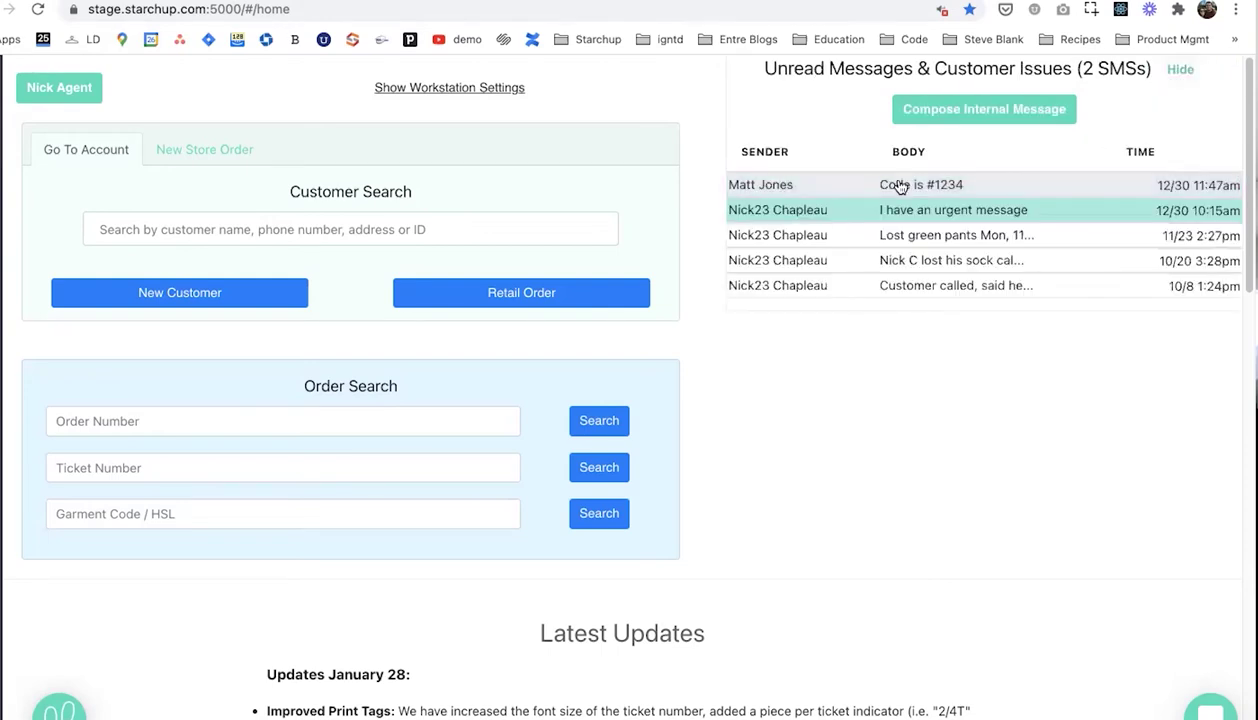
pyautogui.click(890, 211)
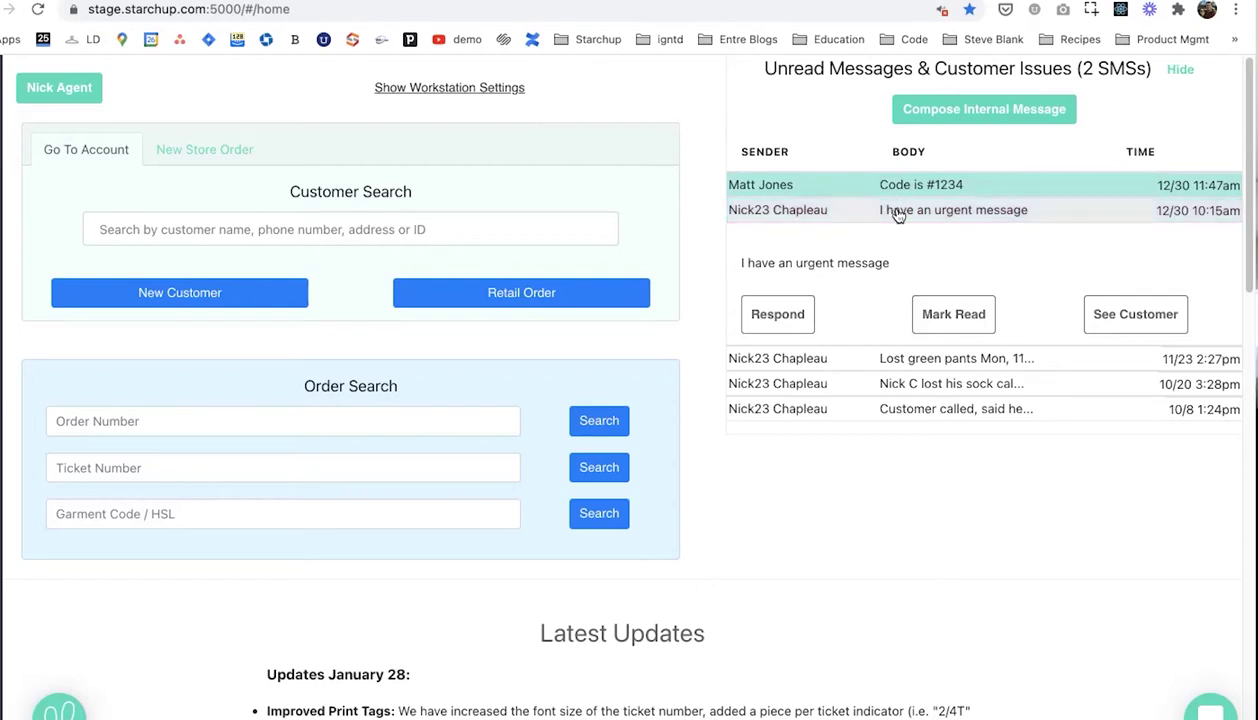
pyautogui.click(797, 320)
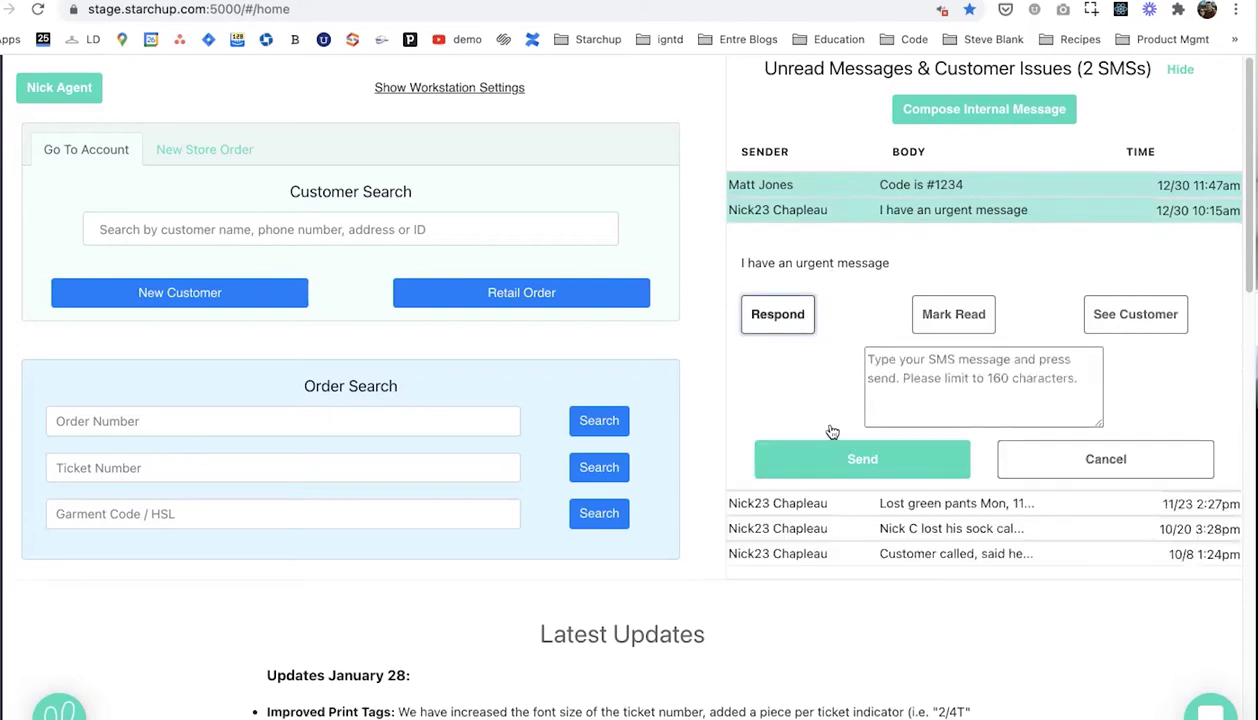
pyautogui.click(1004, 463)
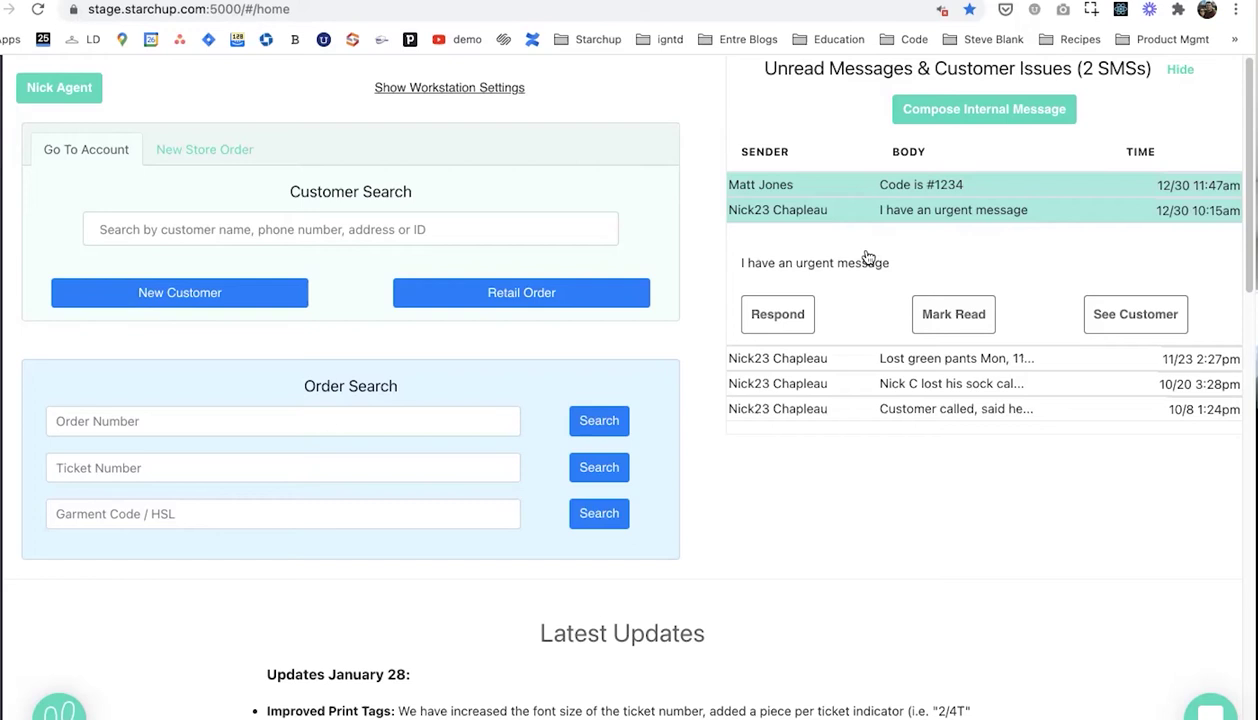
pyautogui.click(898, 218)
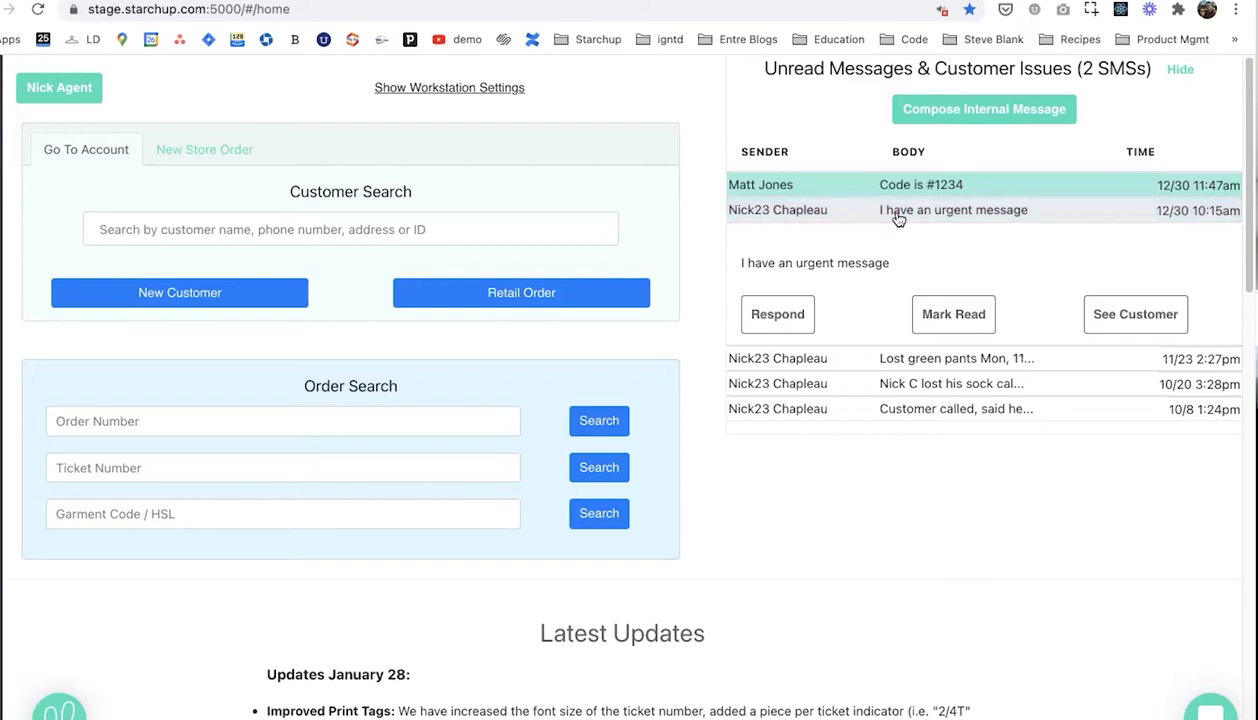
pyautogui.click(898, 218)
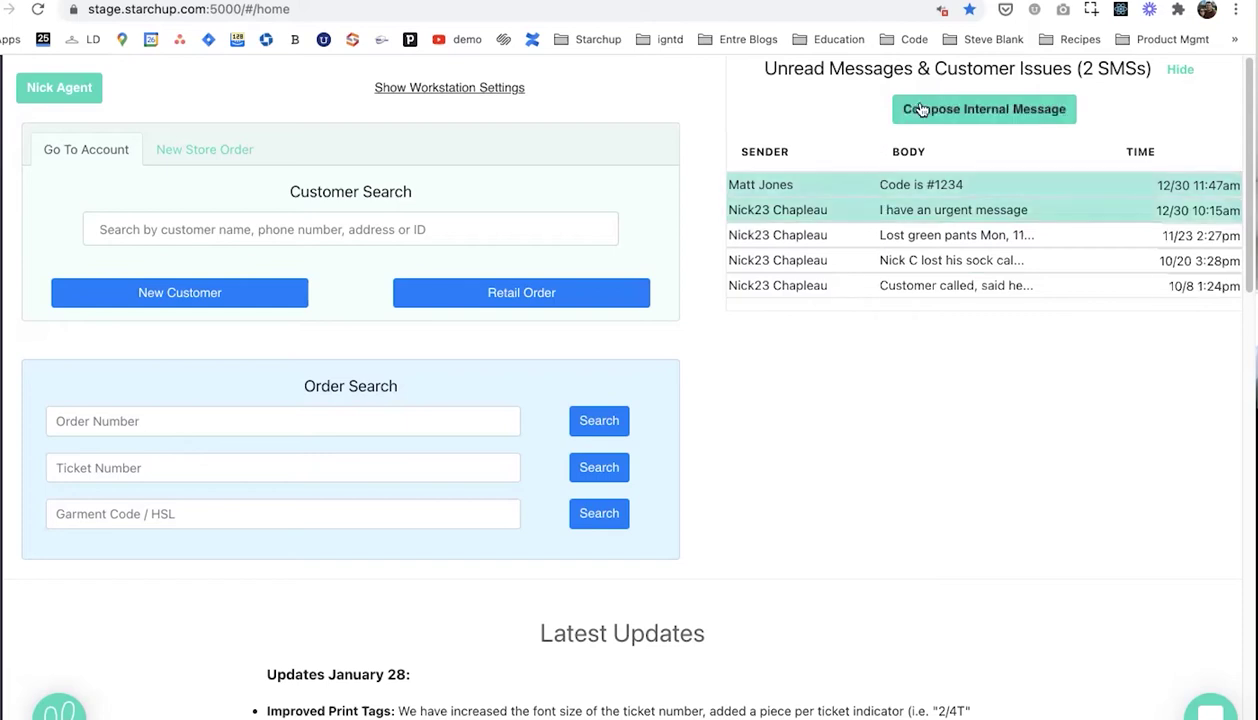
# View the internal message form with the agents of Starchup Cleaners listed, and close it without sending
pyautogui.click(955, 110)
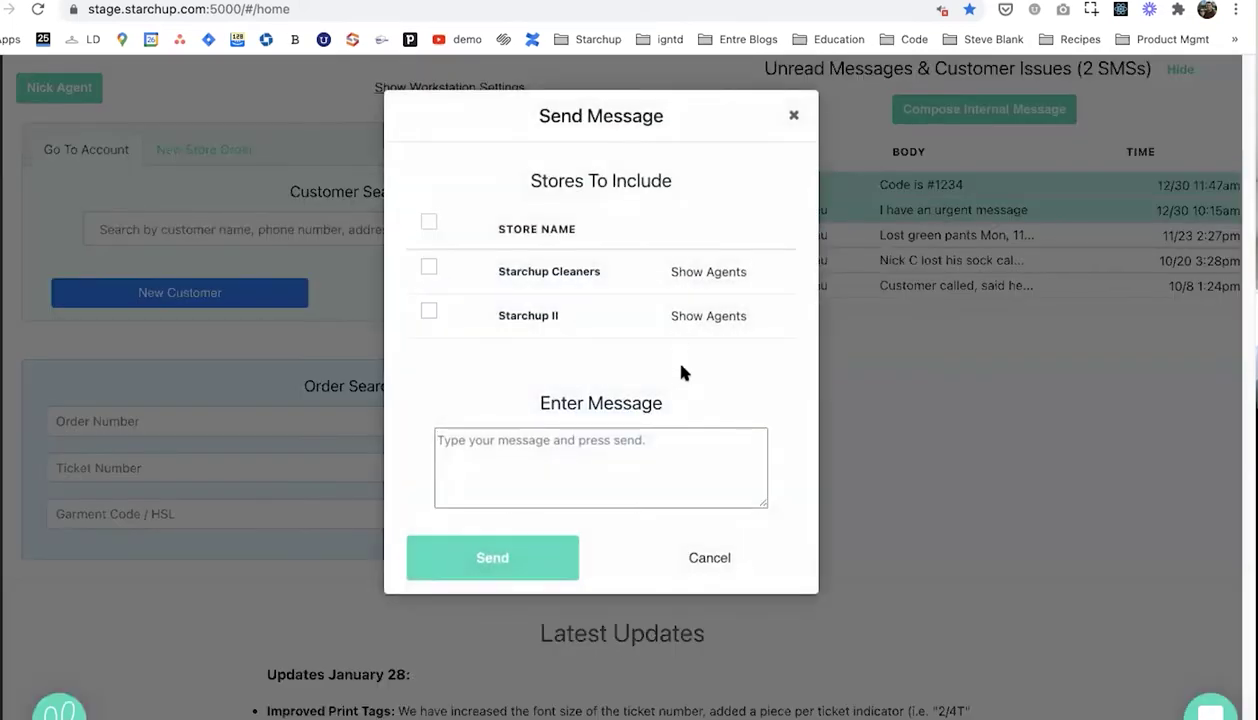
pyautogui.click(706, 276)
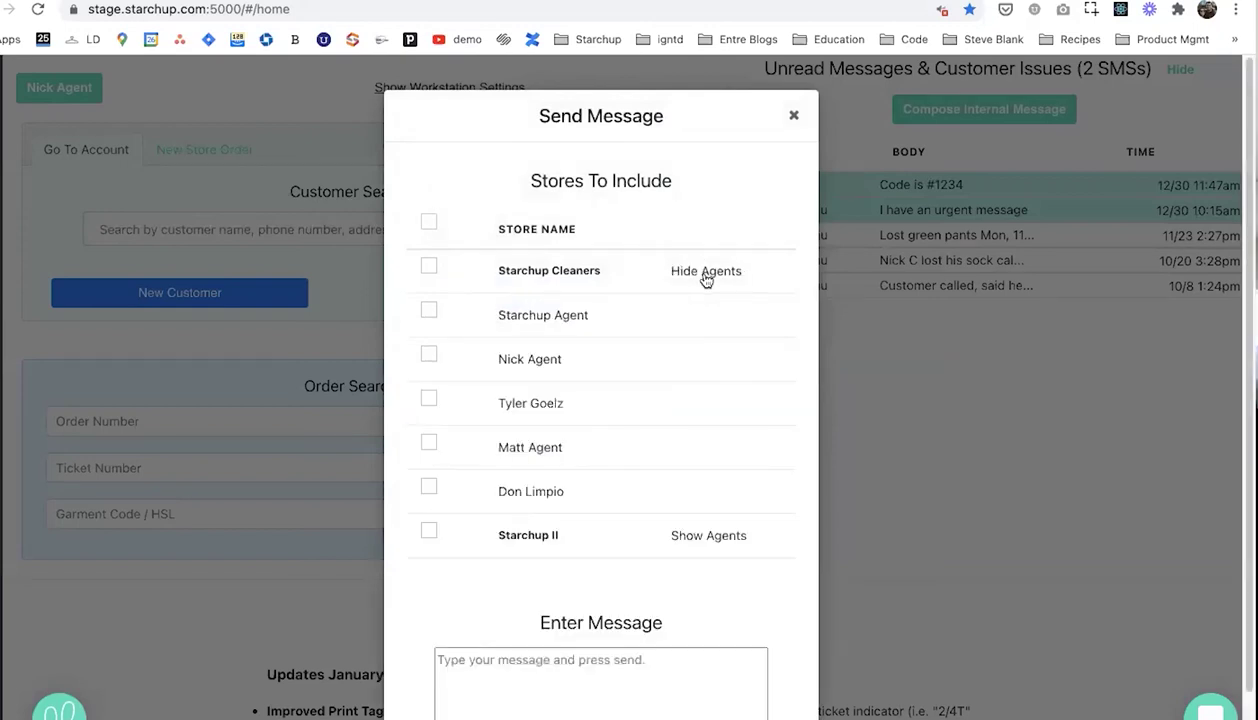
pyautogui.click(706, 278)
pyautogui.click(794, 116)
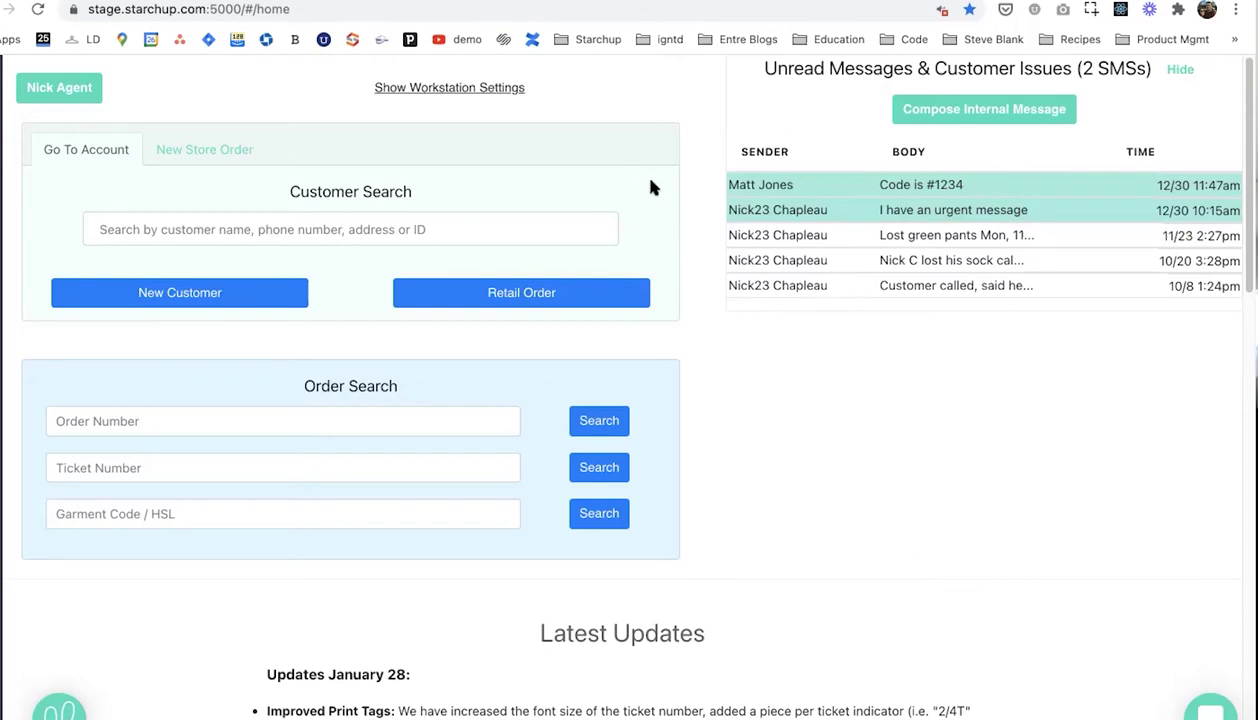
# Expand the lost green pants issue to view its handling options, and collapse it again
pyautogui.click(904, 243)
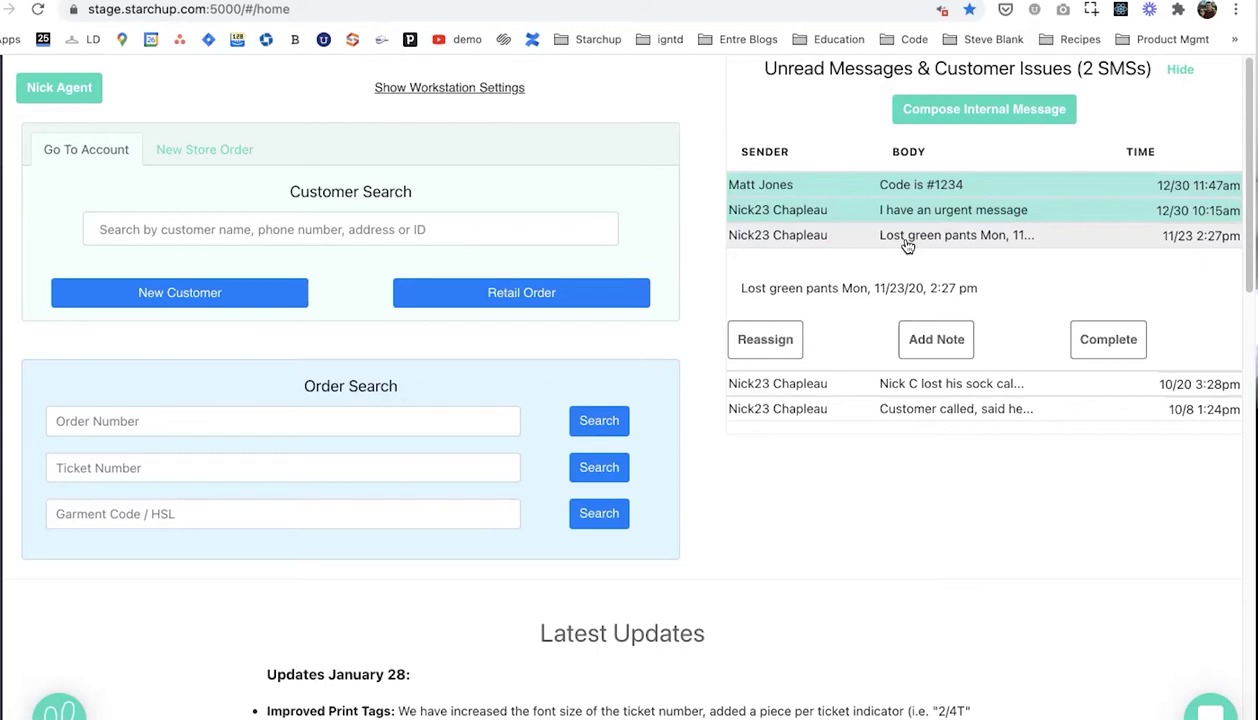
pyautogui.click(906, 243)
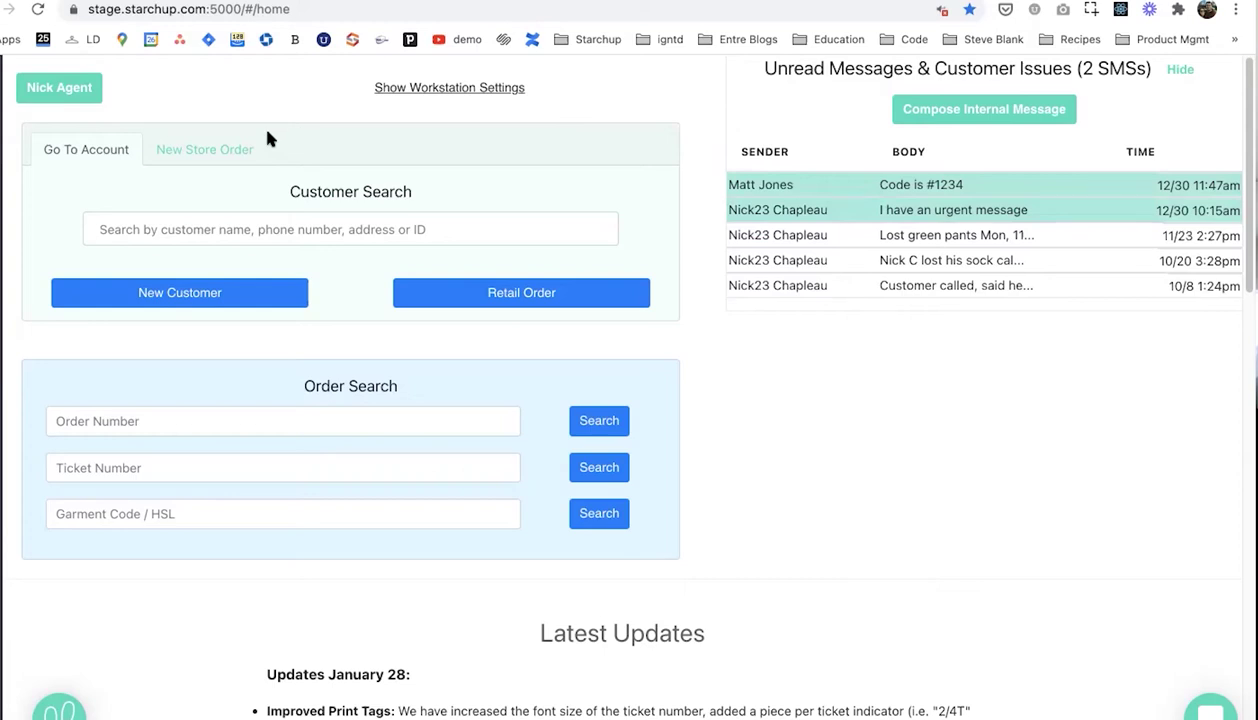
# Look through the new customer form's contact, address and billing fields, and close it without adding a customer
pyautogui.click(359, 219)
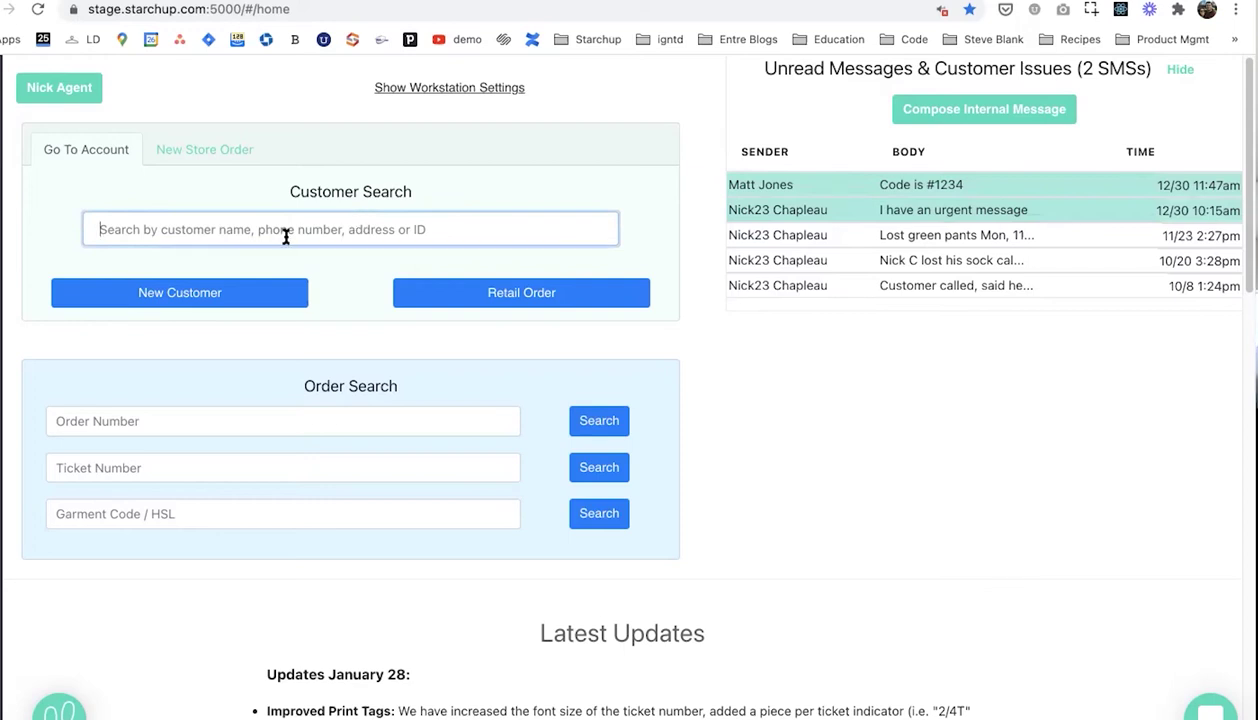
pyautogui.click(230, 293)
pyautogui.scroll(-5, 628, 257)
pyautogui.scroll(-2, 628, 257)
pyautogui.scroll(5, 628, 262)
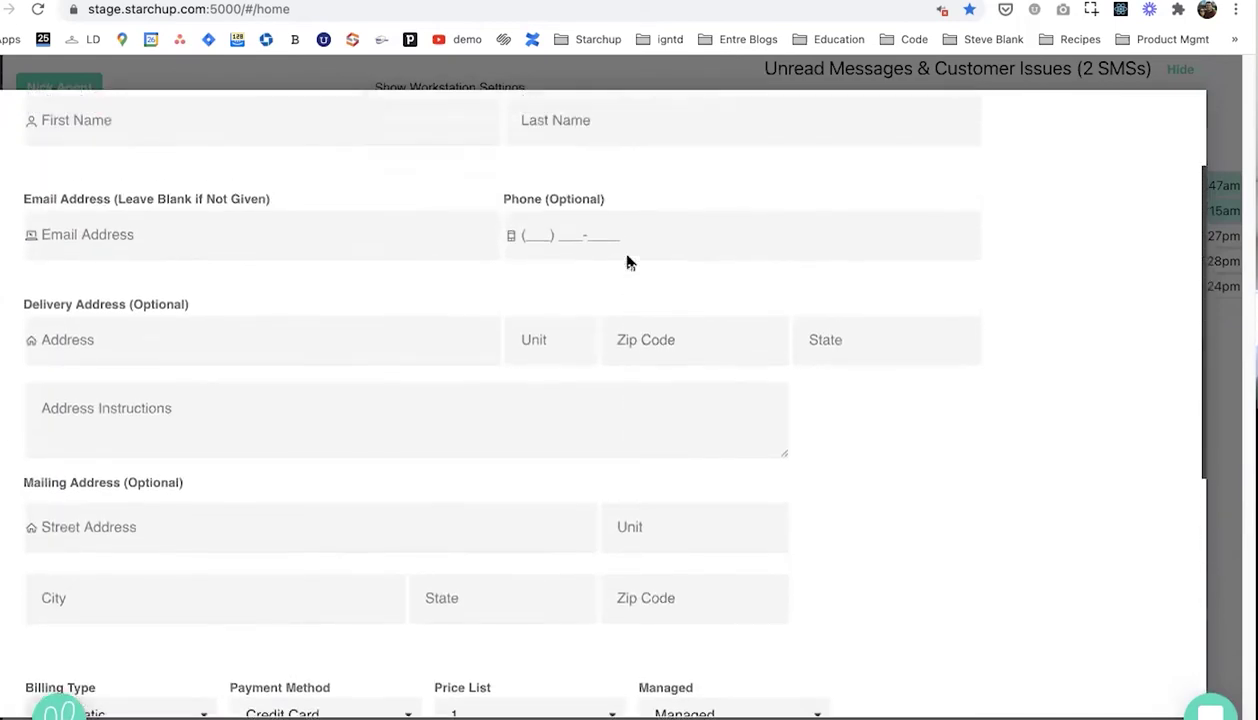
pyautogui.scroll(2, 628, 262)
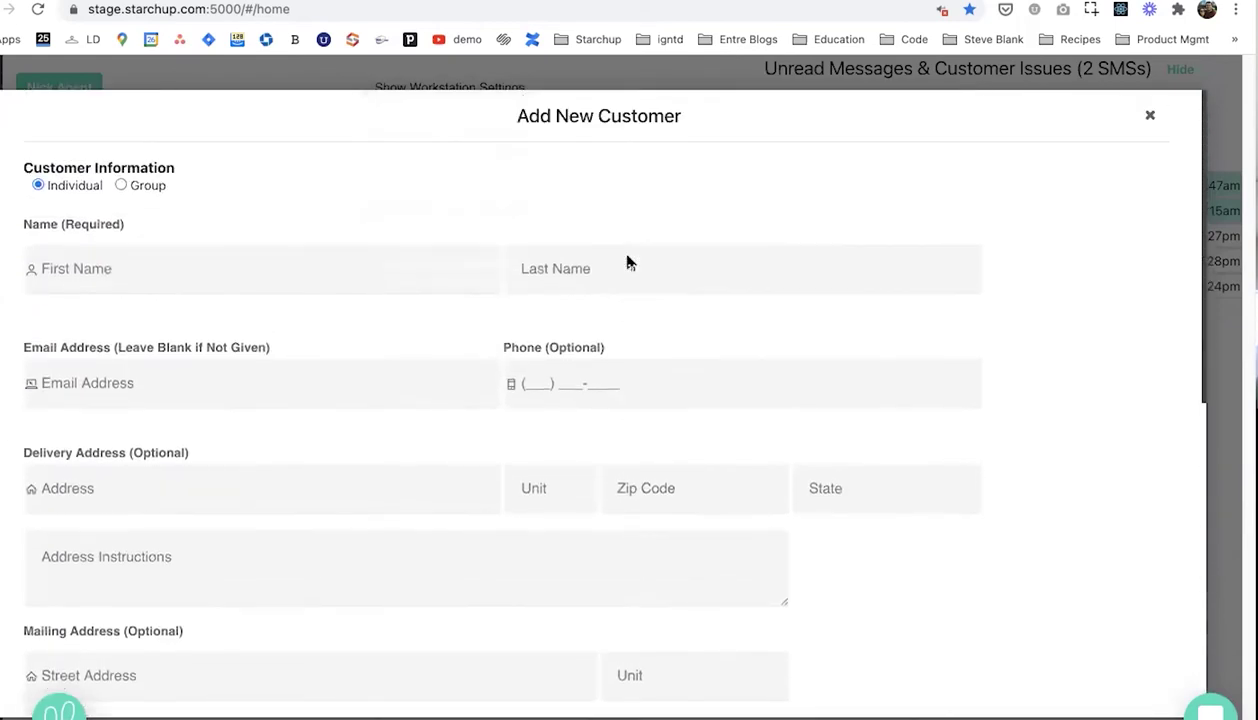
pyautogui.click(1152, 120)
pyautogui.click(598, 304)
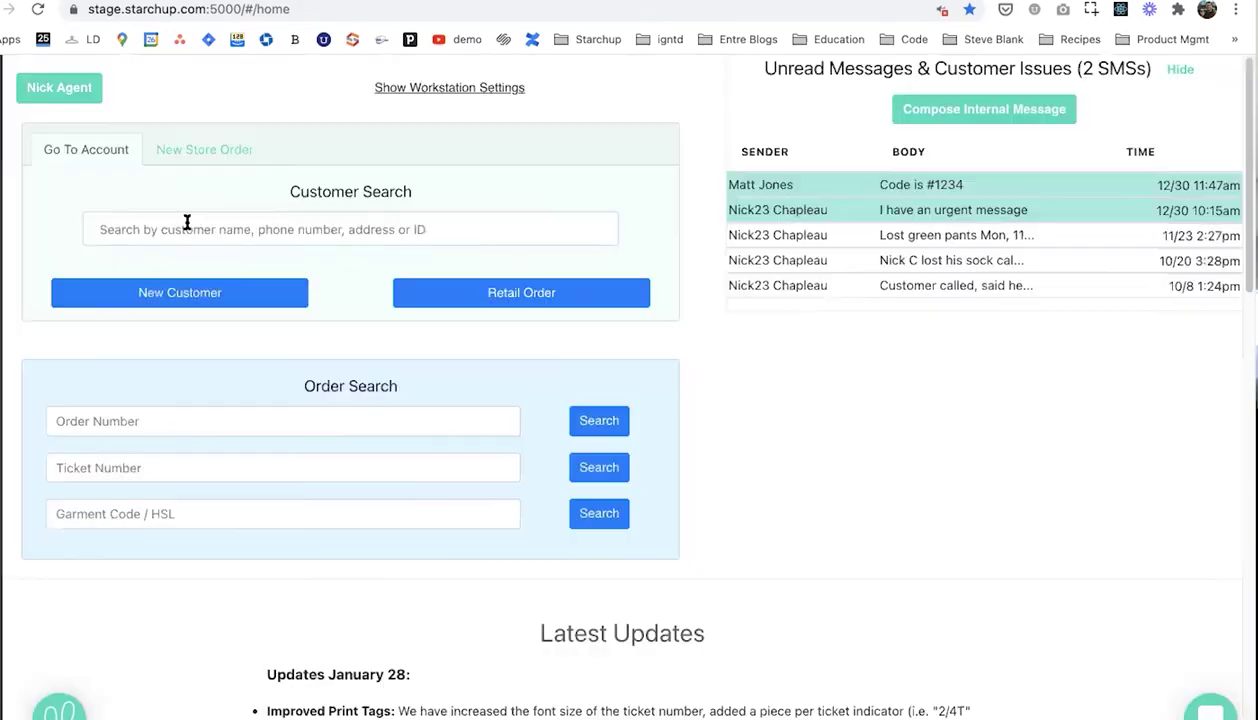
# Search for a customer by first name and open the first matching account
pyautogui.click(187, 221)
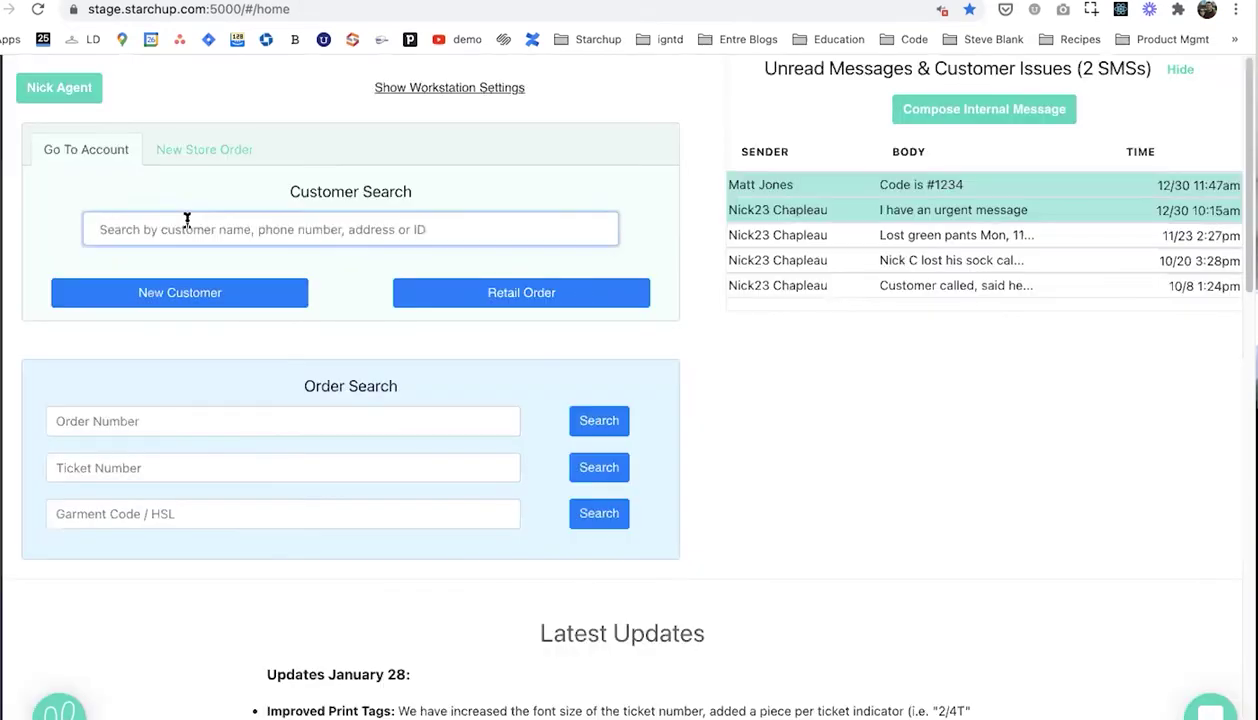
pyautogui.write('nick')
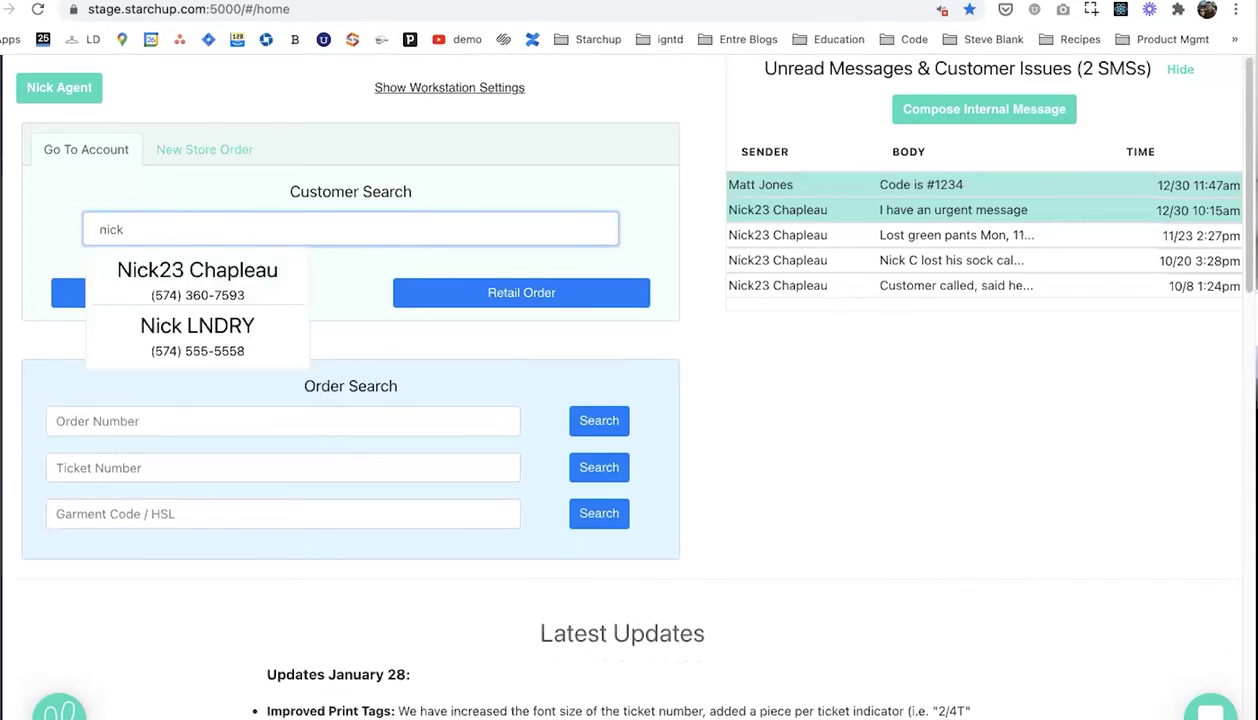
pyautogui.press('Down')
pyautogui.press('Return')
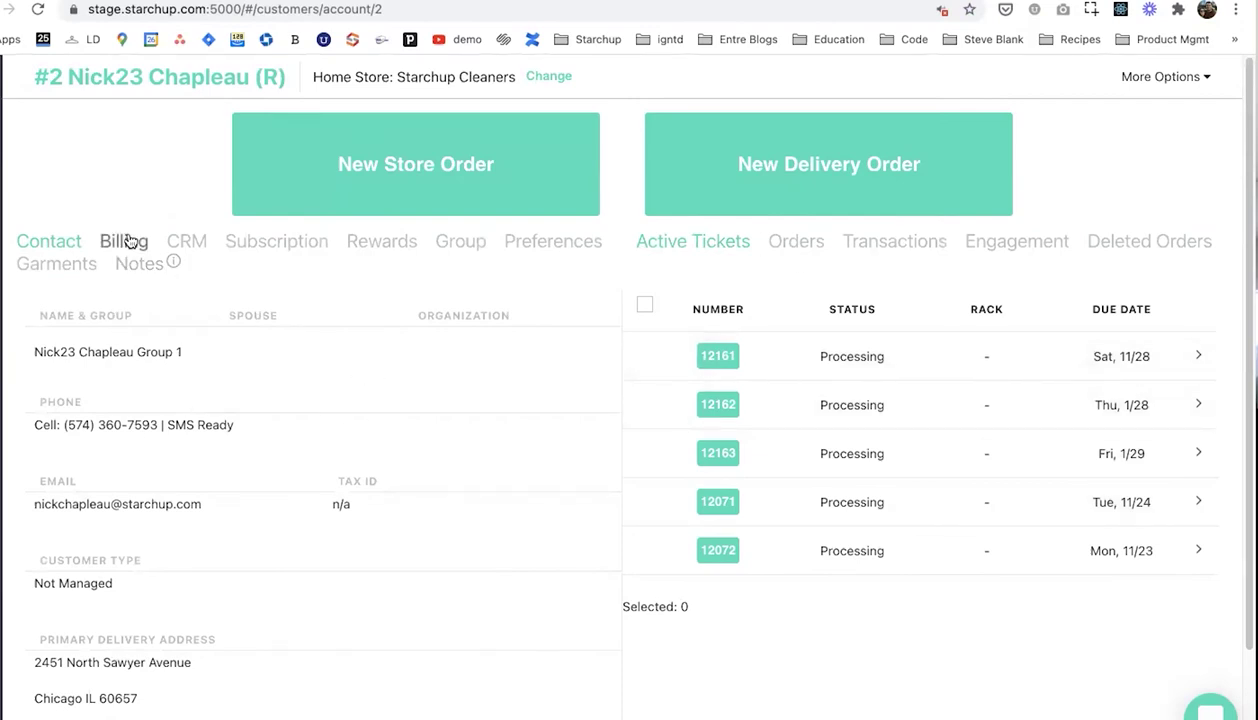
# Review the customer's billing, subscription and rewards details
pyautogui.click(125, 241)
pyautogui.scroll(-1, 228, 338)
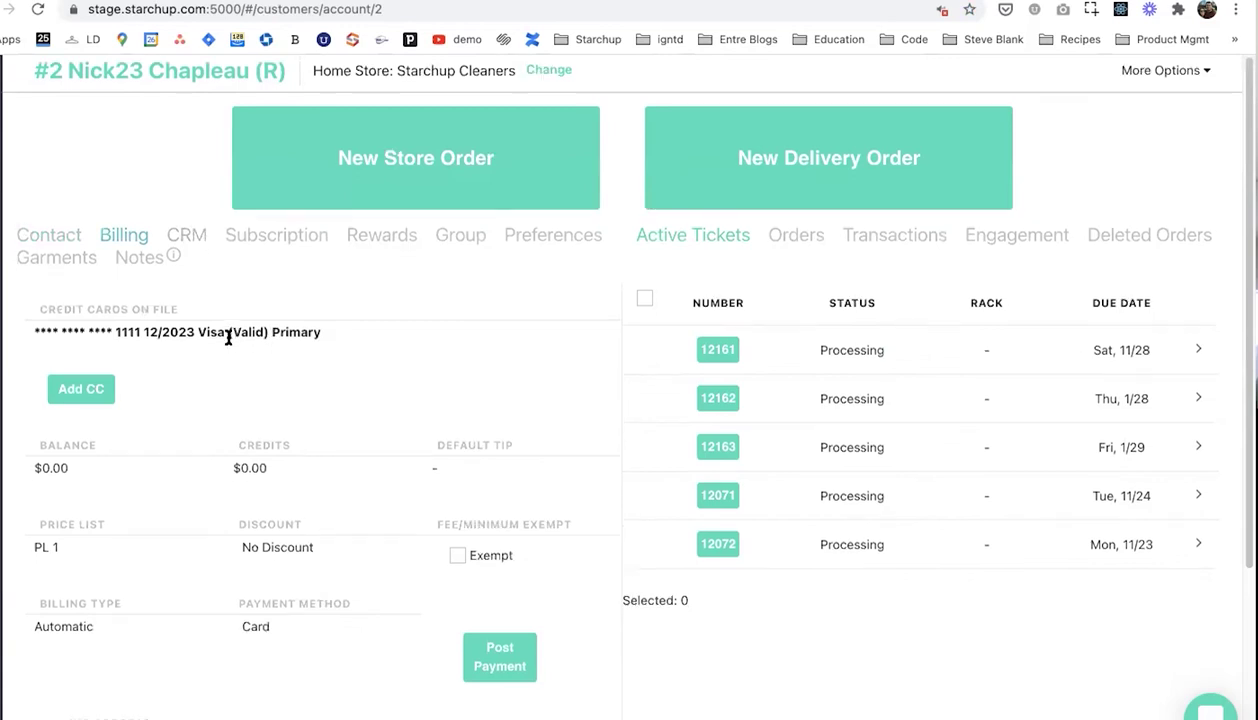
pyautogui.scroll(-1, 228, 338)
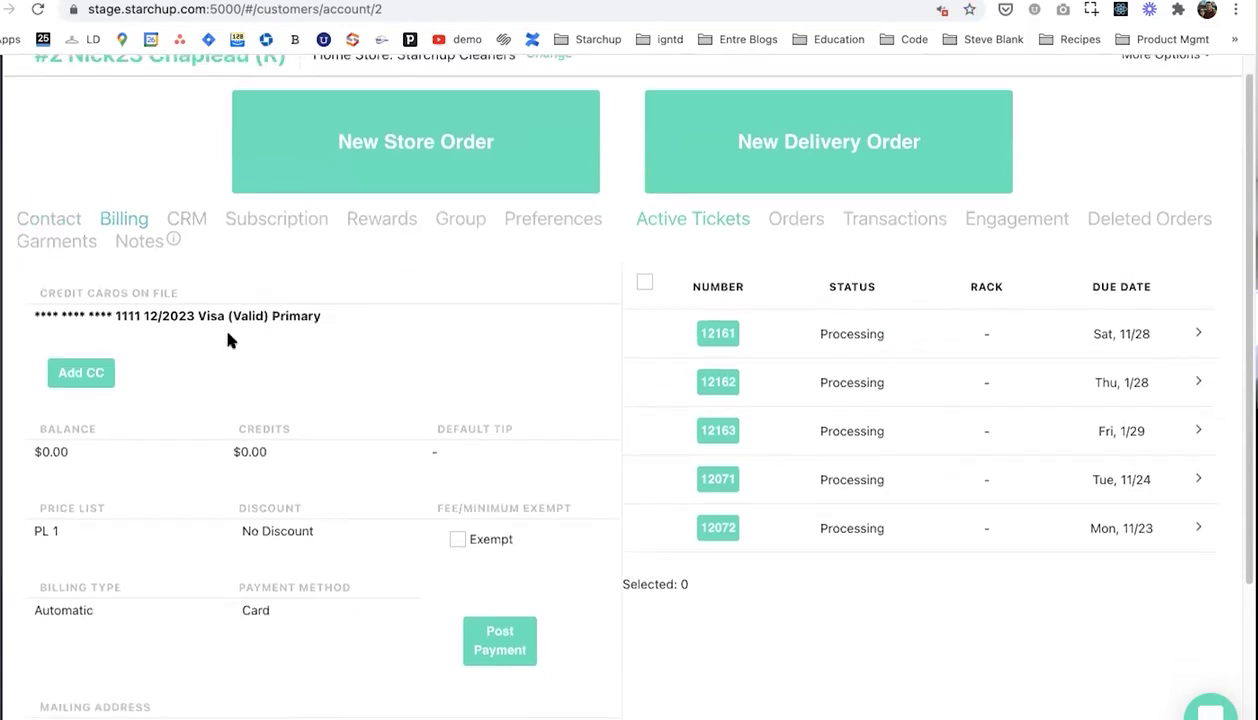
pyautogui.click(267, 226)
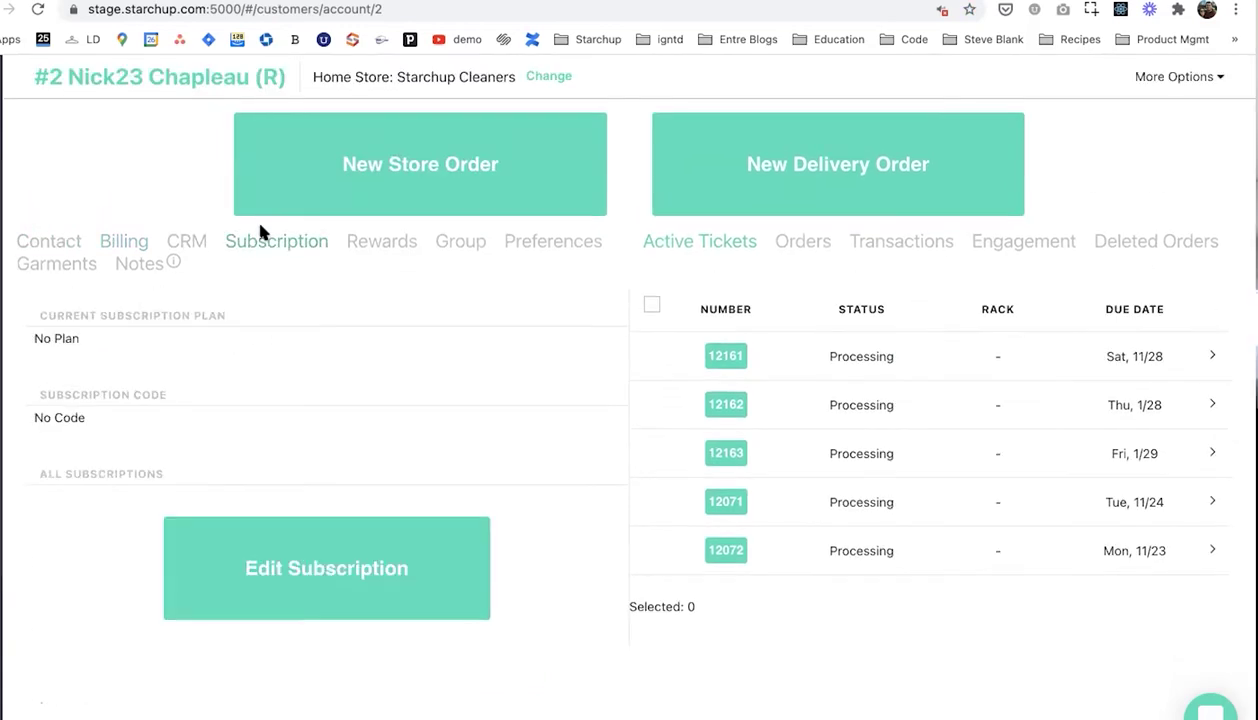
pyautogui.click(385, 243)
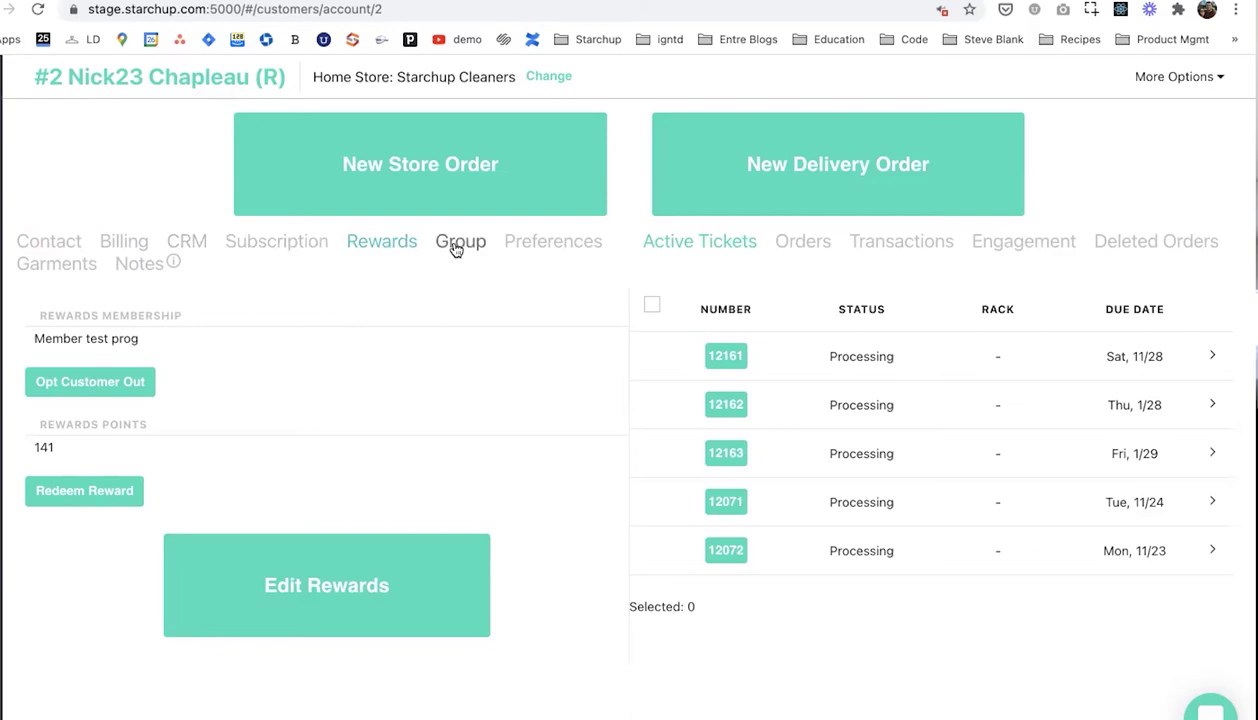
# Review the customer's preferences, notes and CRM statistics
pyautogui.click(537, 244)
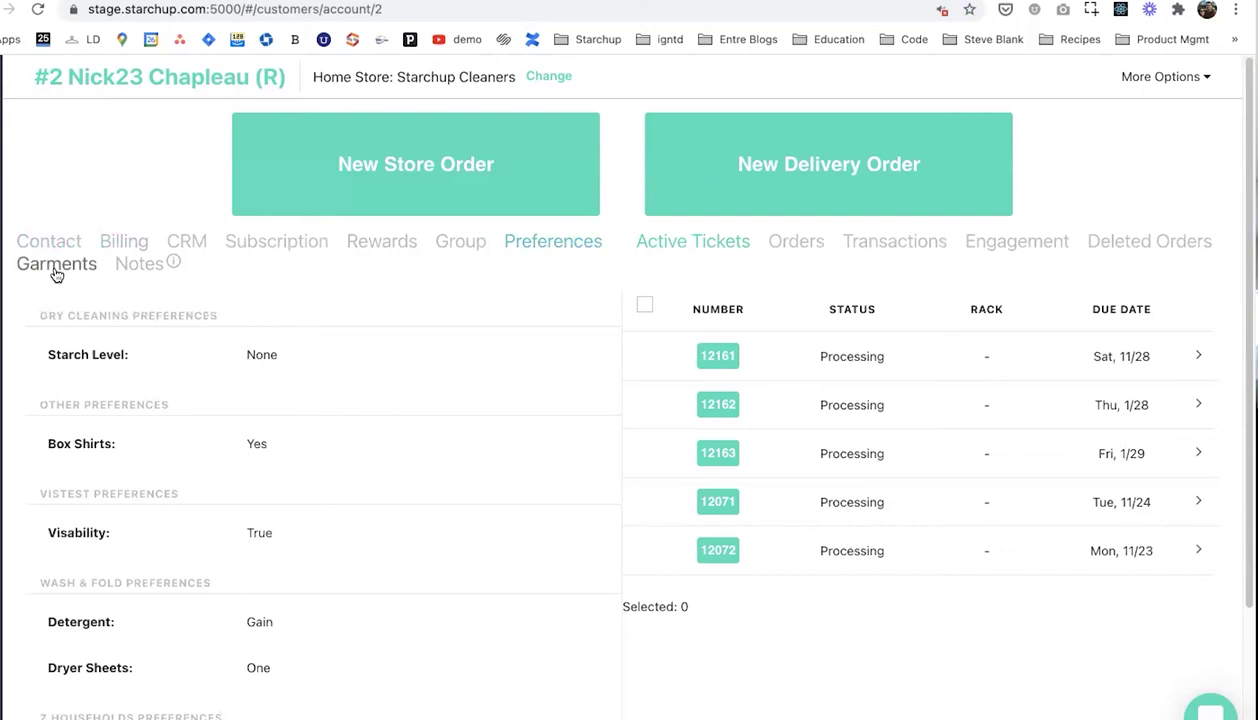
pyautogui.click(140, 268)
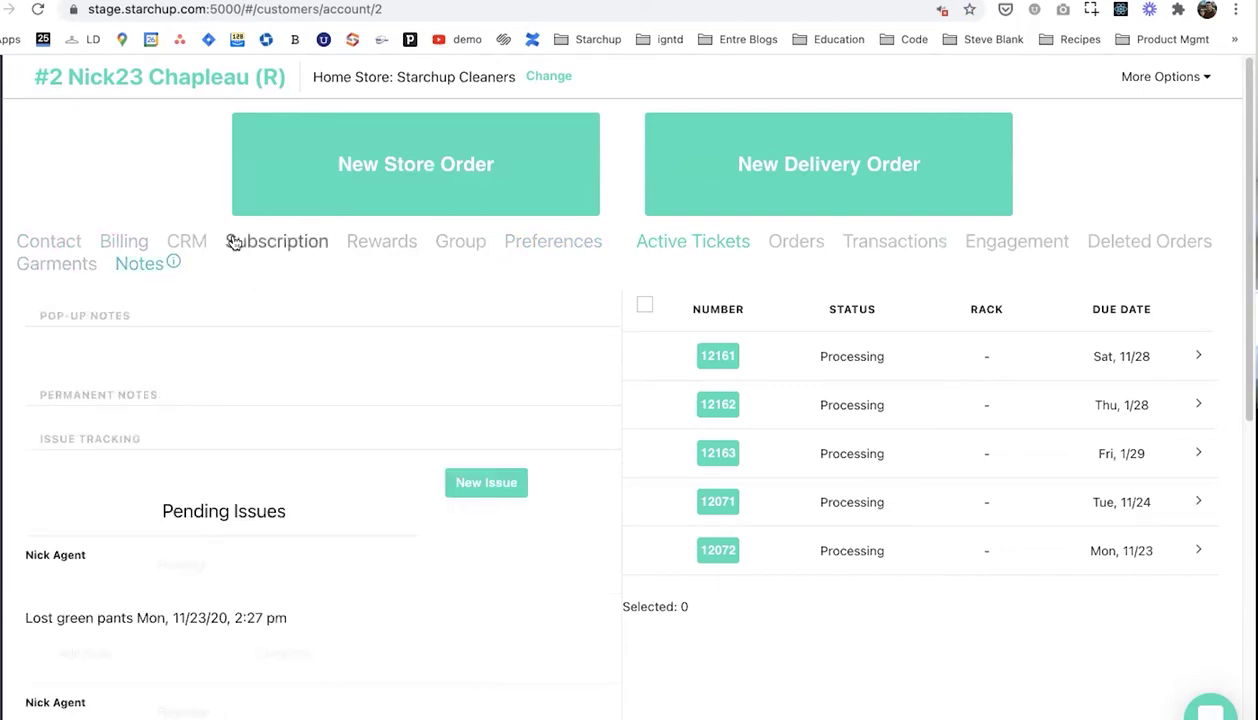
pyautogui.click(188, 242)
pyautogui.scroll(-2, 219, 397)
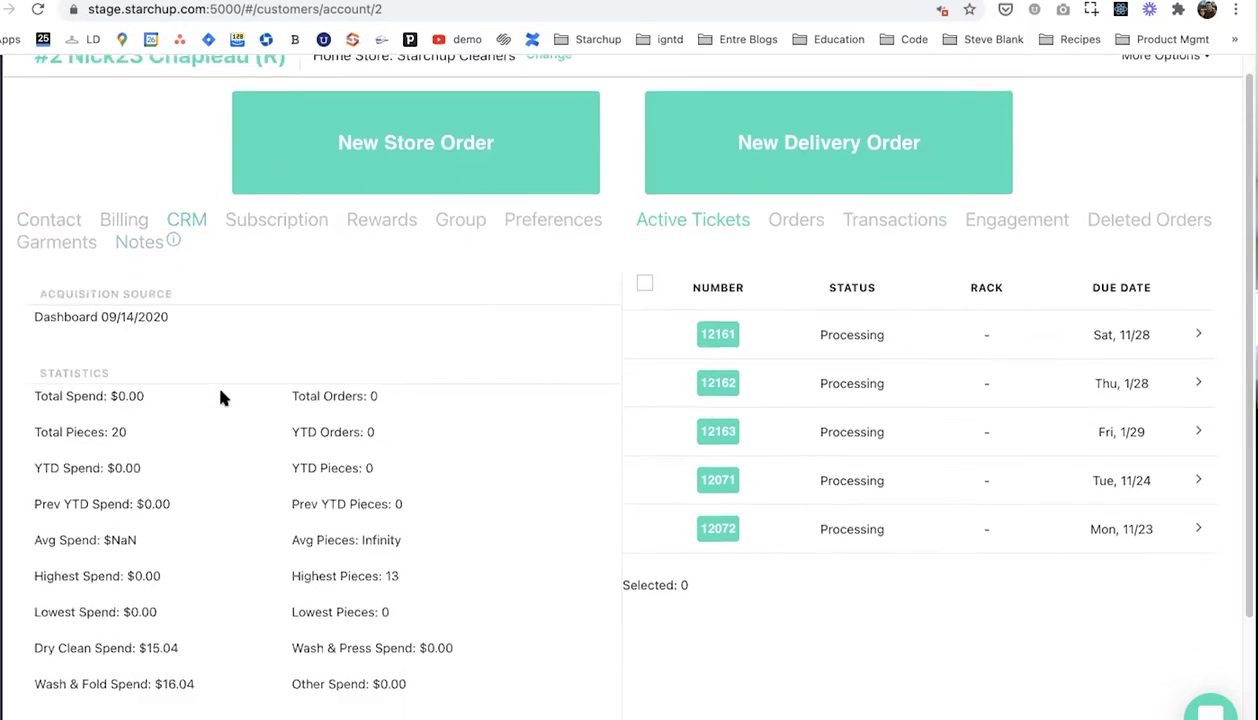
pyautogui.scroll(2, 596, 305)
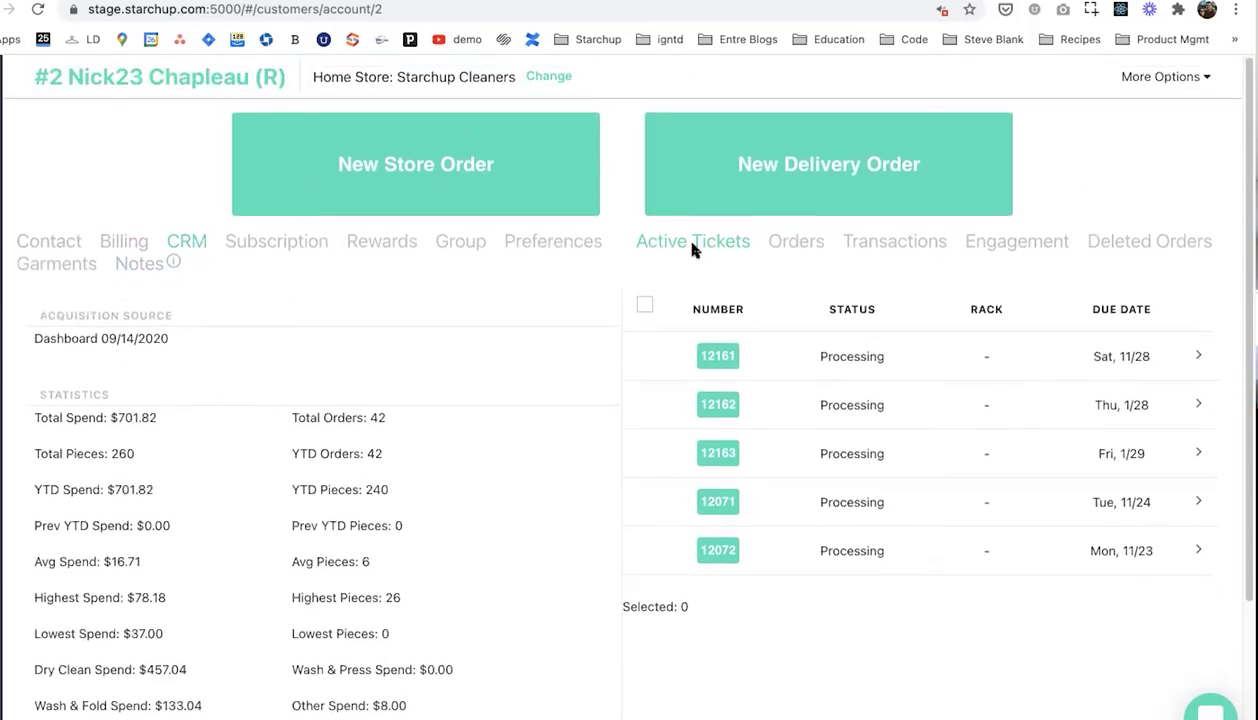
# Examine the customer's engagement options, viewing the SMS and email message forms and the archived communications
pyautogui.click(972, 245)
pyautogui.click(751, 332)
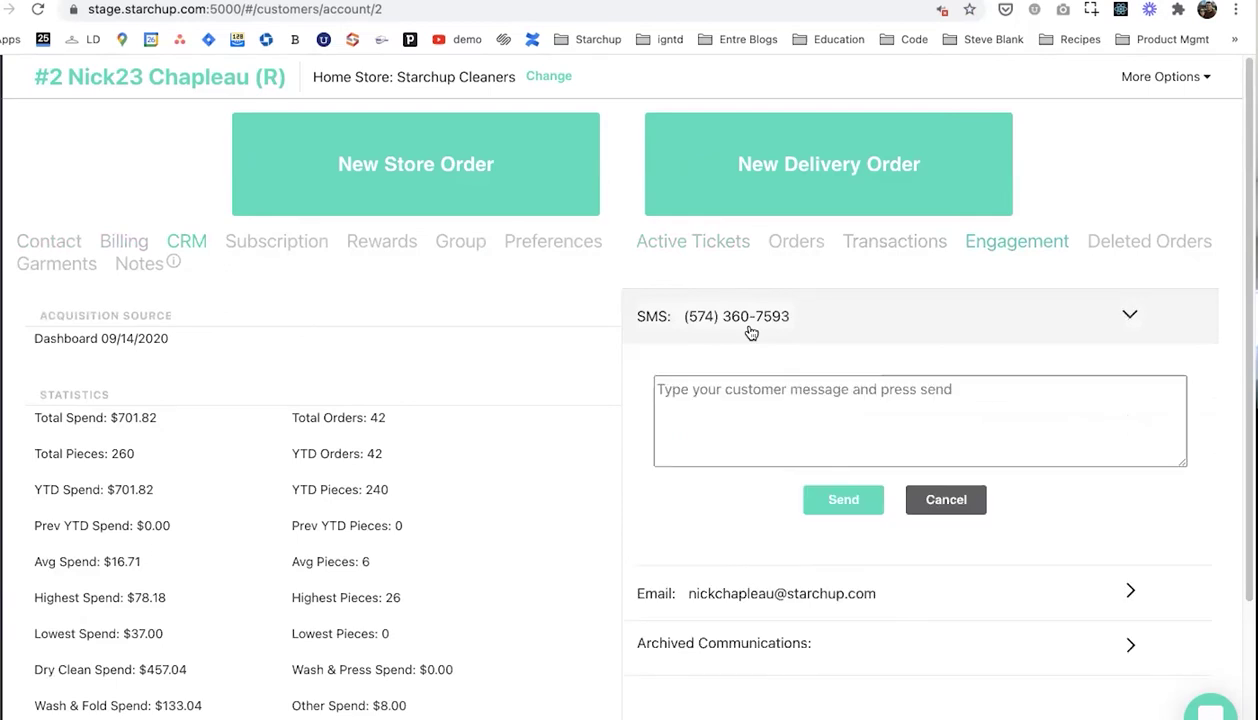
pyautogui.click(742, 336)
pyautogui.click(744, 370)
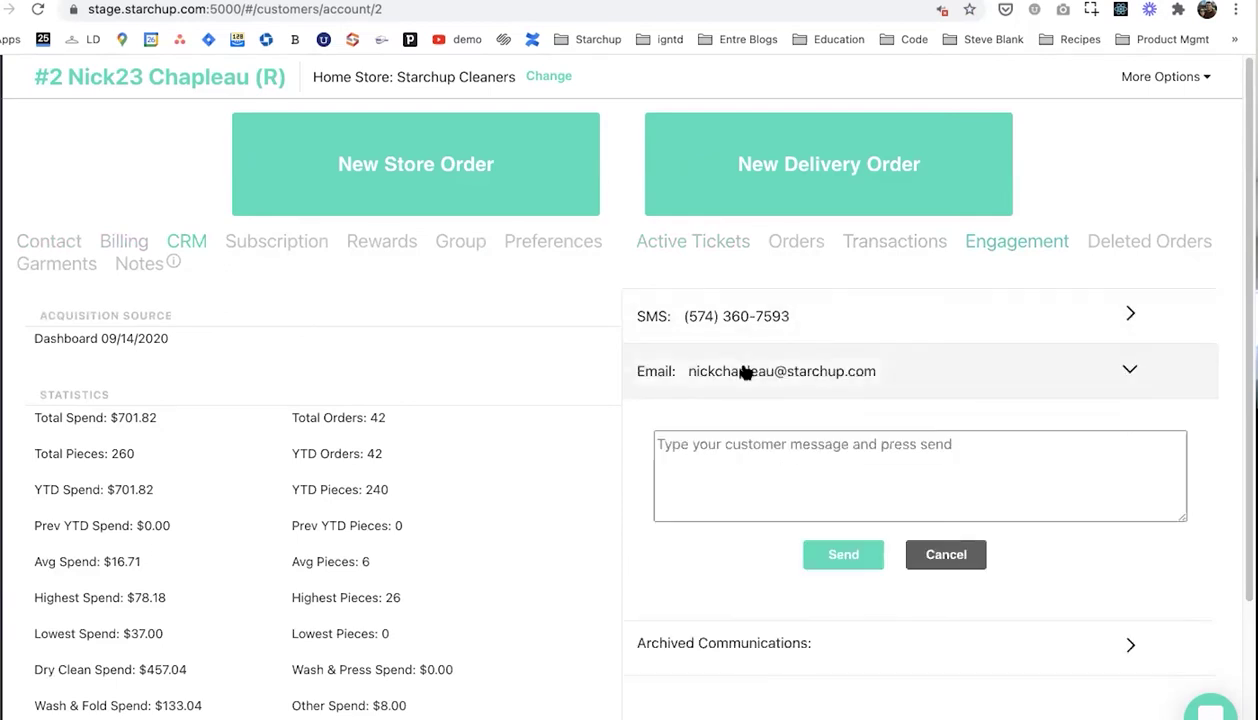
pyautogui.click(744, 371)
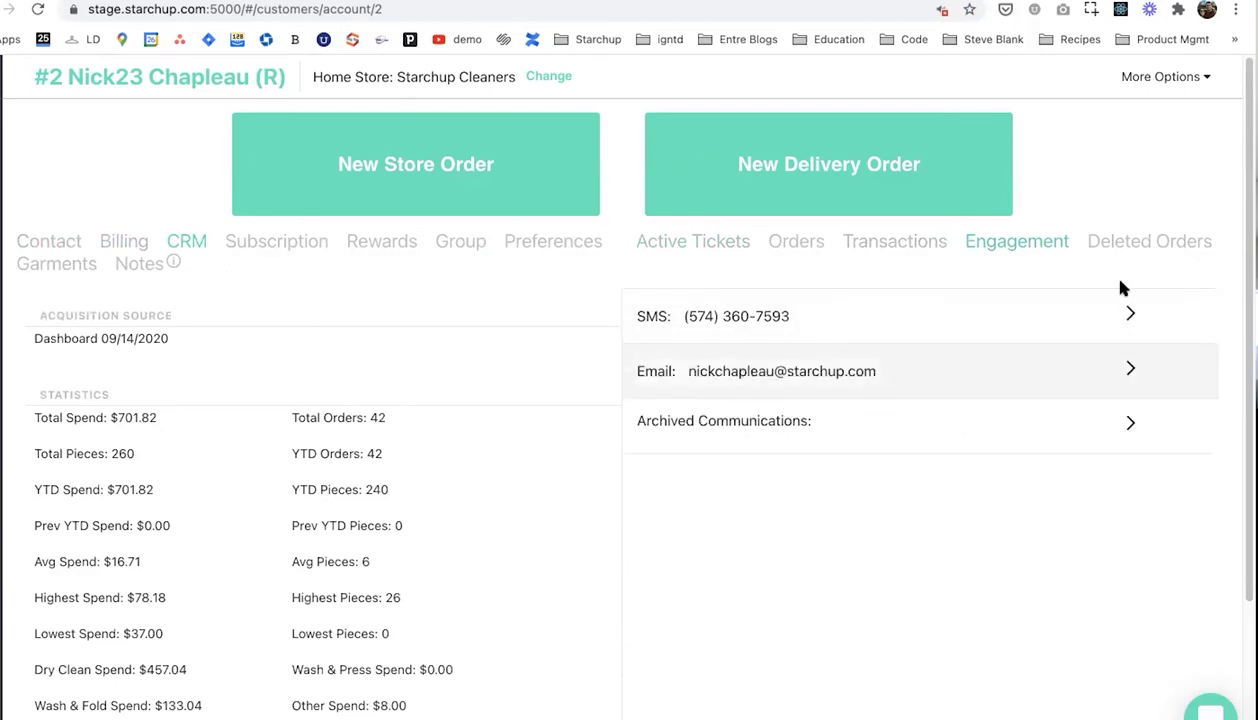
pyautogui.click(808, 422)
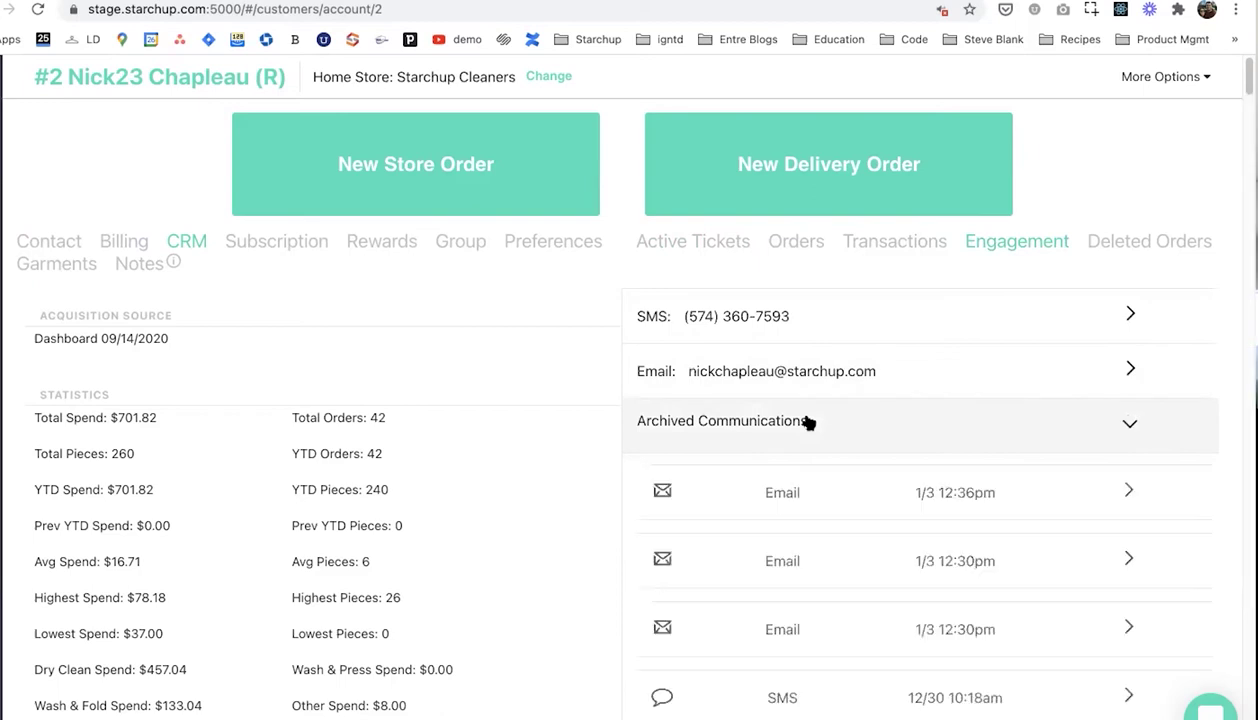
# Collapse the archived communications, create a new store order for this customer and open the order's information
pyautogui.click(752, 444)
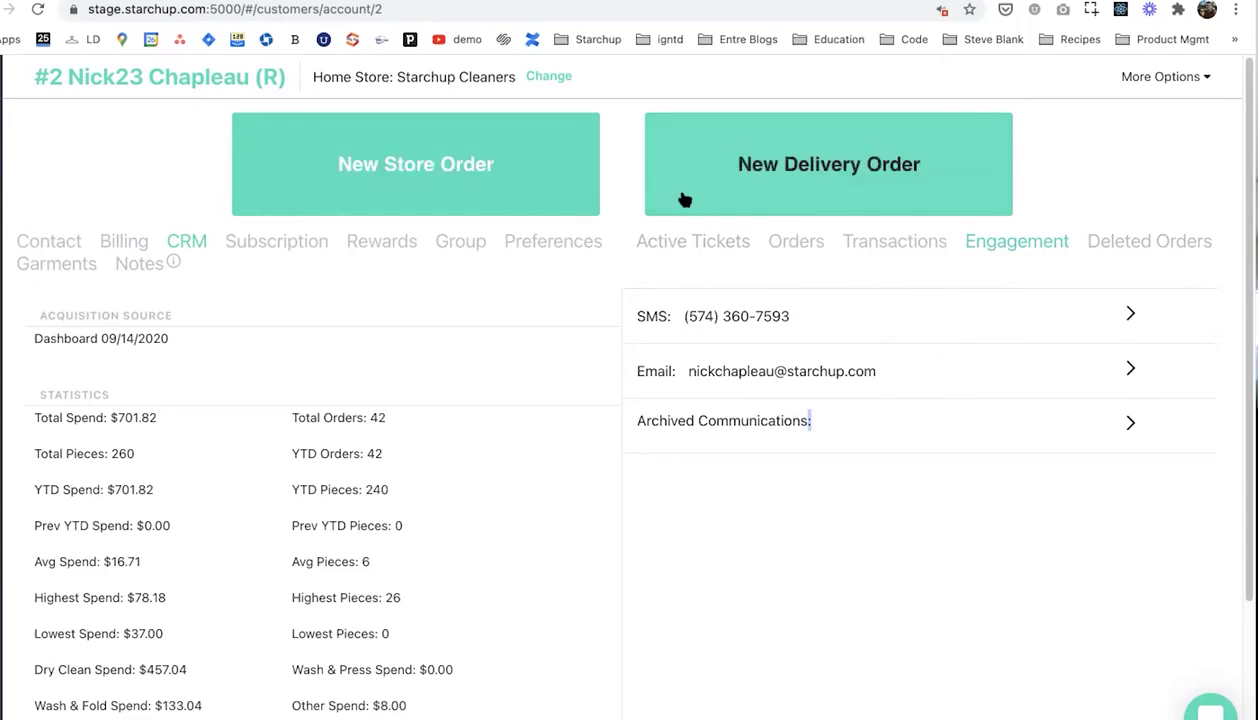
pyautogui.click(297, 154)
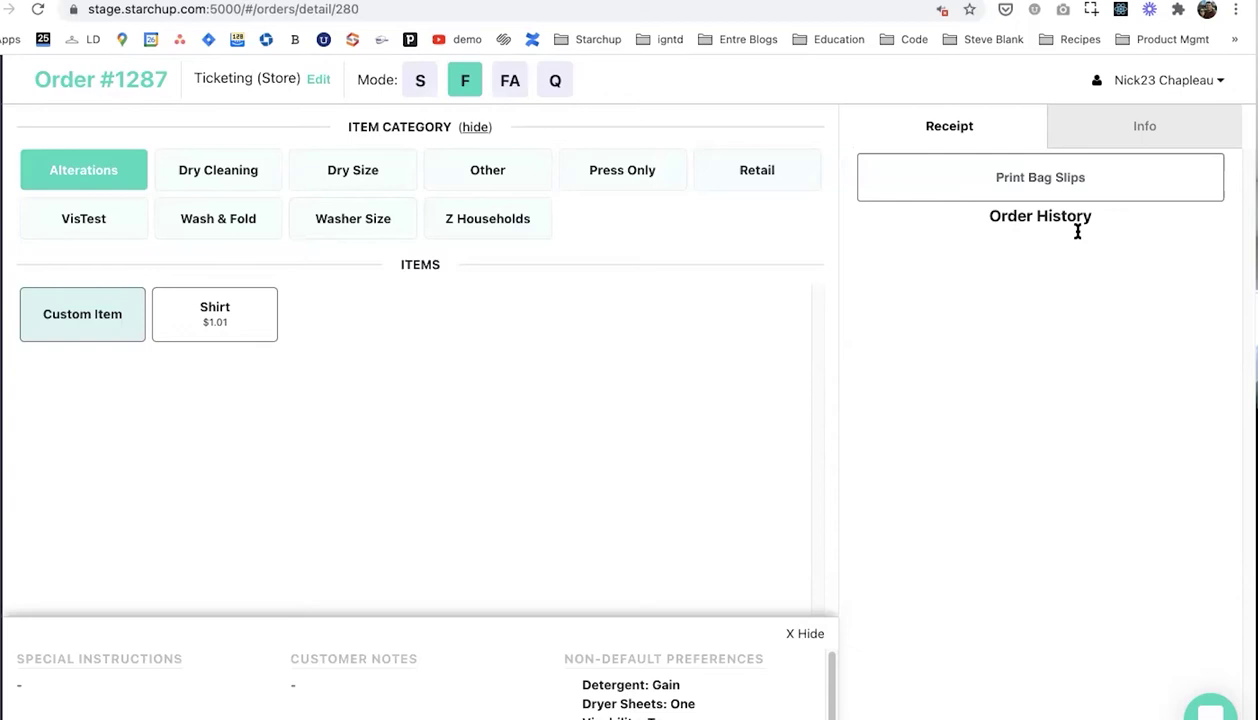
pyautogui.click(1093, 138)
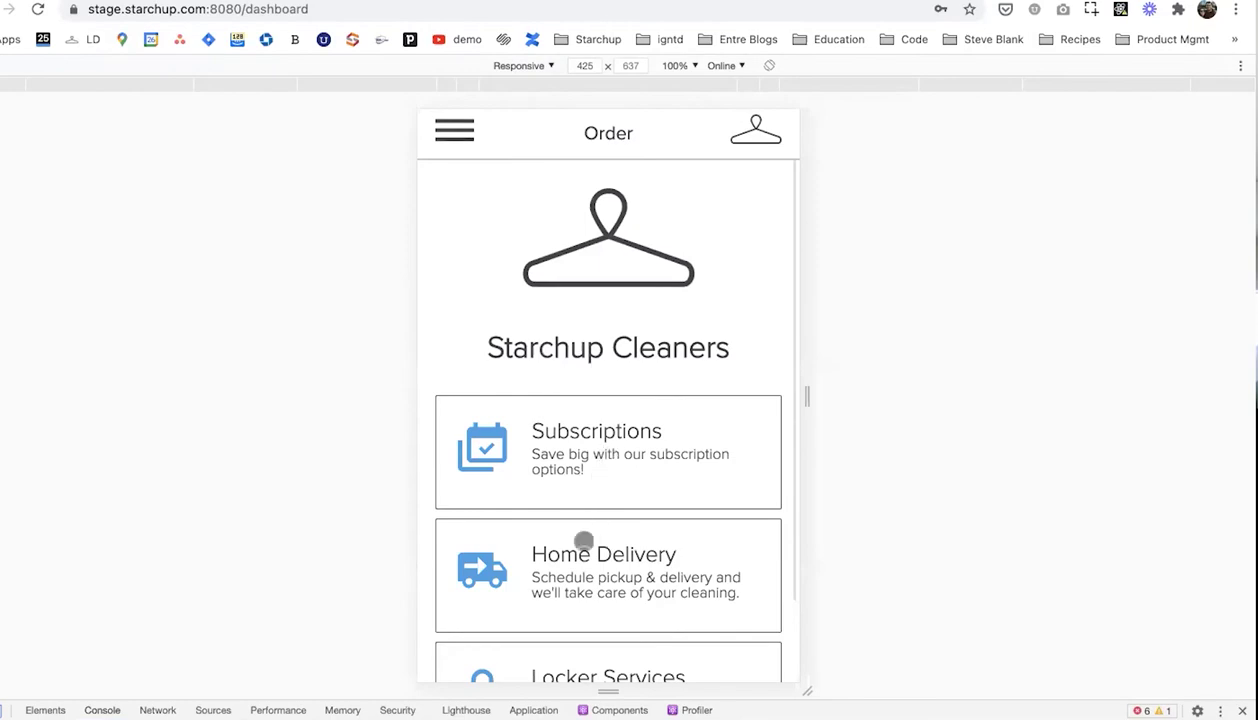
# Switch to the customer ordering app and start an order with the Dry Cleaning and Wash & Fold services
pyautogui.click(584, 541)
pyautogui.click(576, 650)
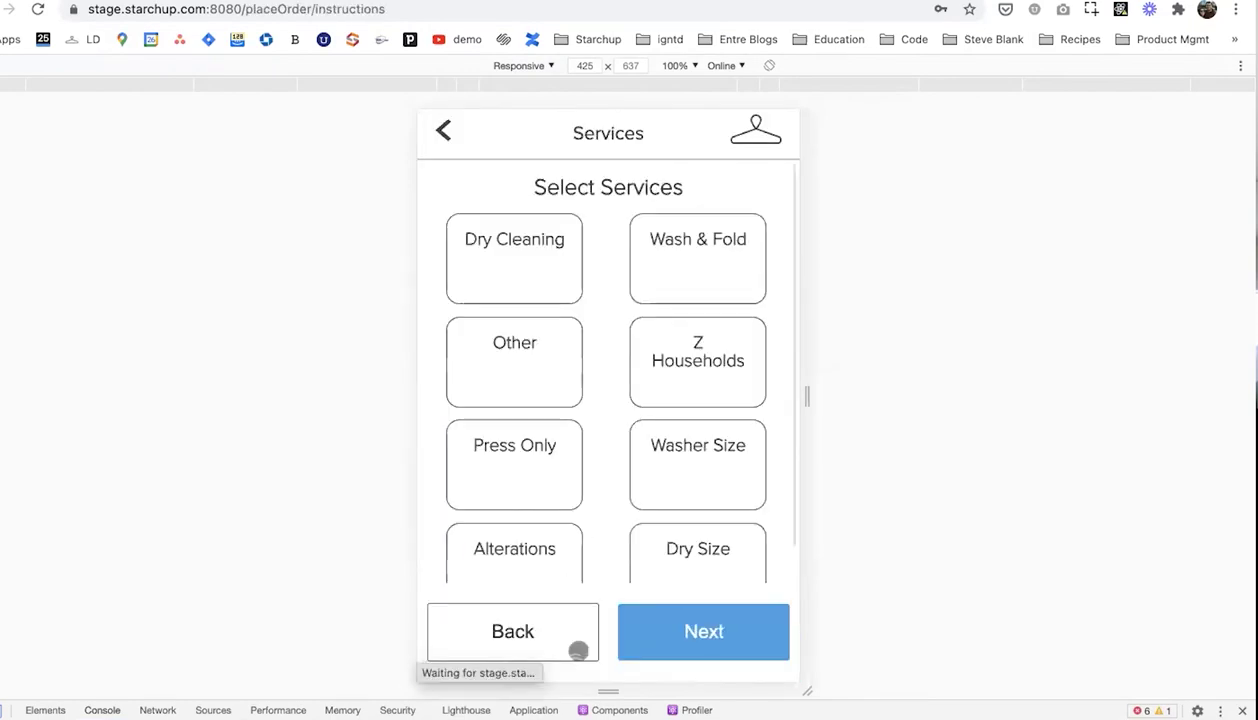
pyautogui.click(524, 250)
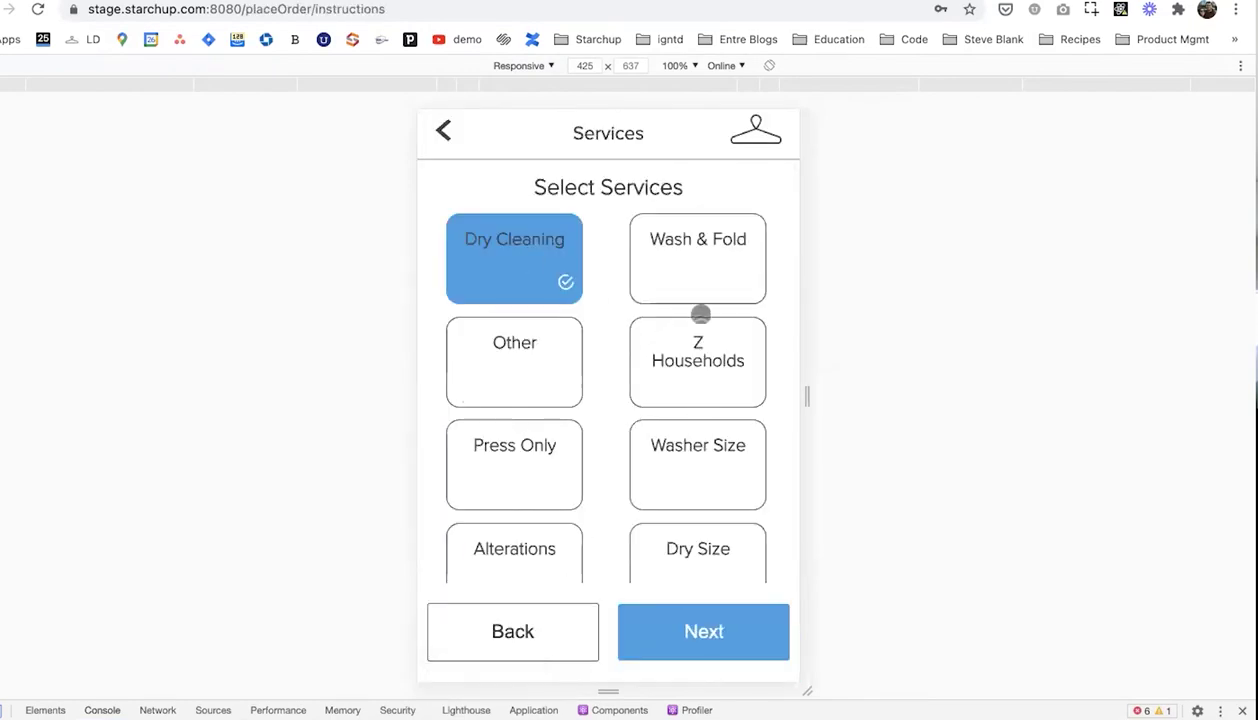
pyautogui.click(684, 248)
pyautogui.click(648, 621)
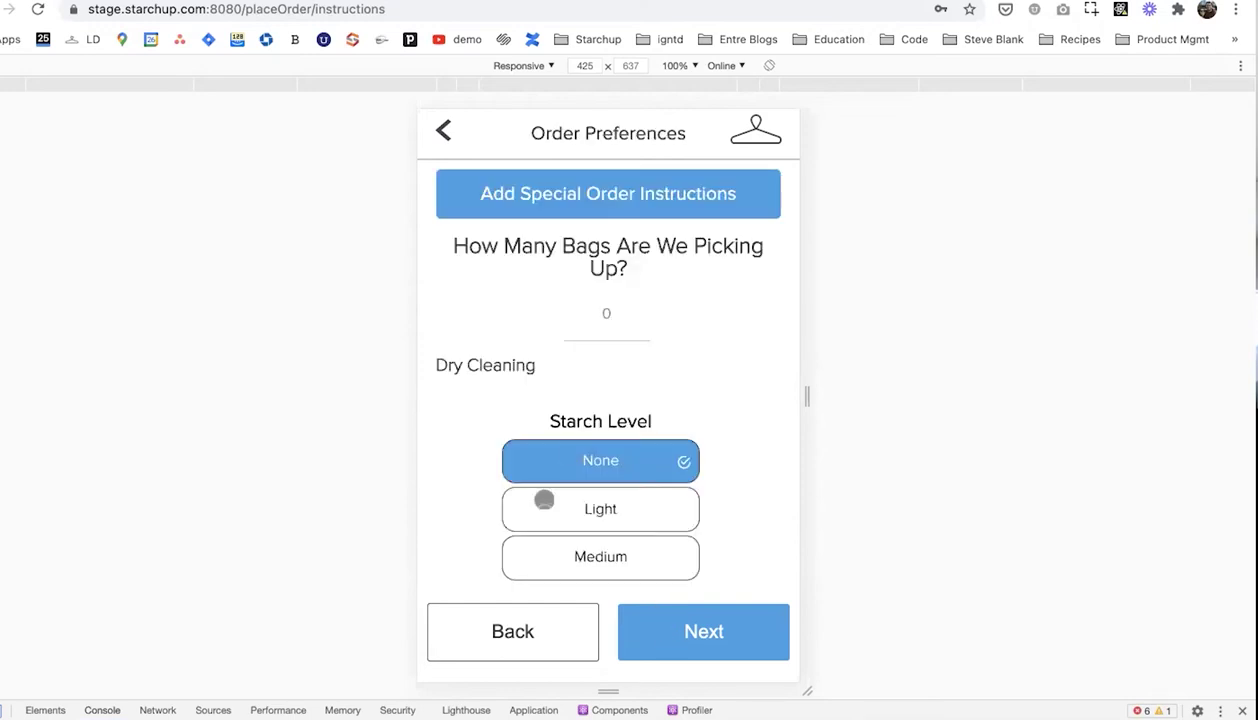
# Set the dry cleaning starch level to Light and the pickup bag count to 3, and continue
pyautogui.scroll(-1, 544, 500)
pyautogui.click(554, 452)
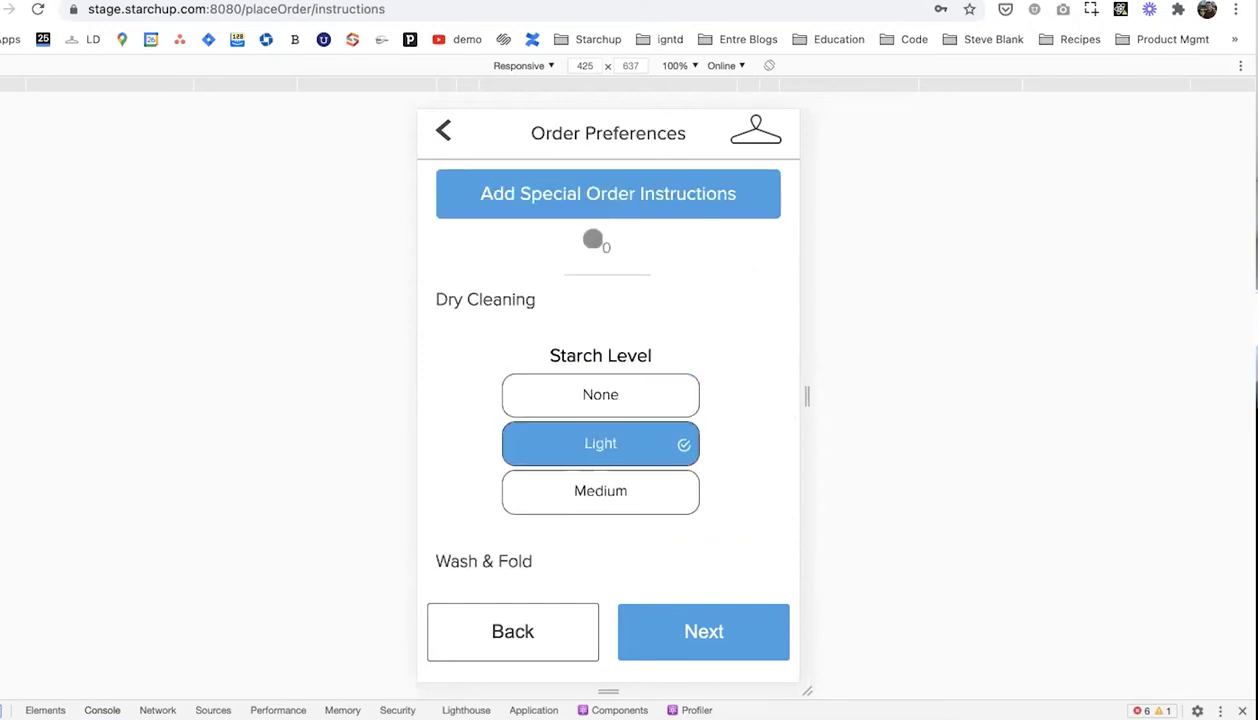
pyautogui.click(598, 262)
pyautogui.scroll(3, 598, 262)
pyautogui.press('BackSpace')
pyautogui.write('3')
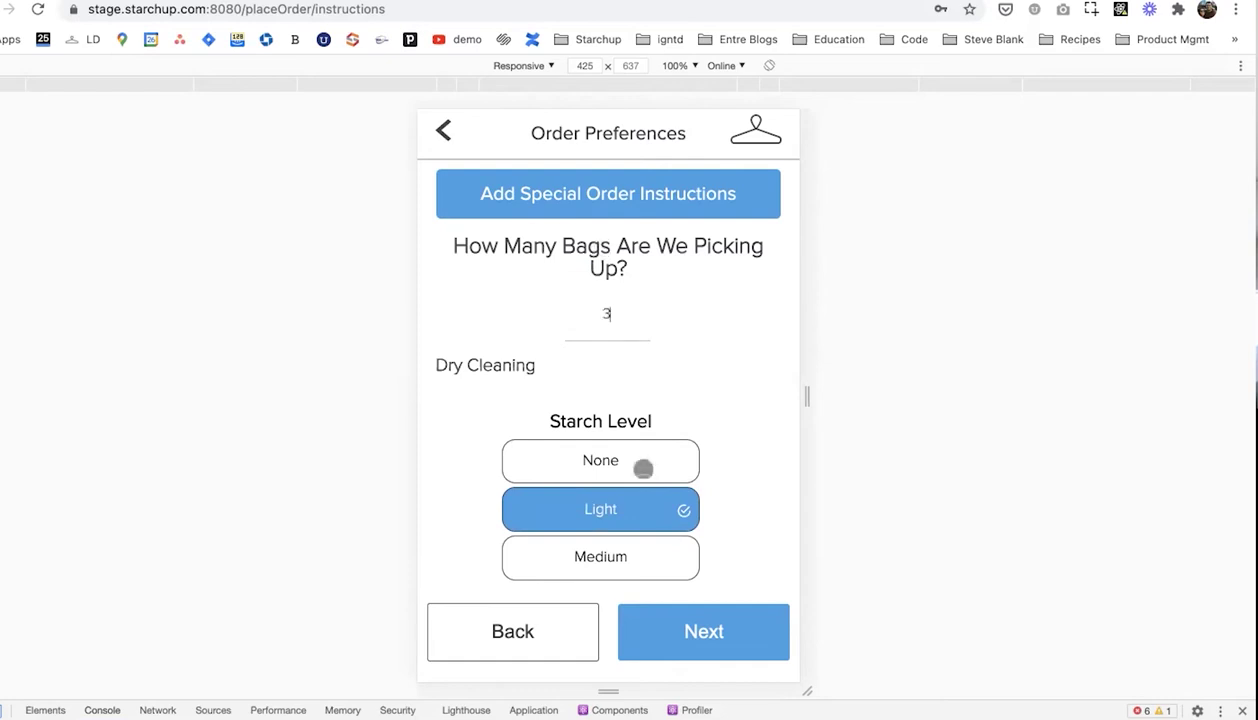
pyautogui.click(665, 609)
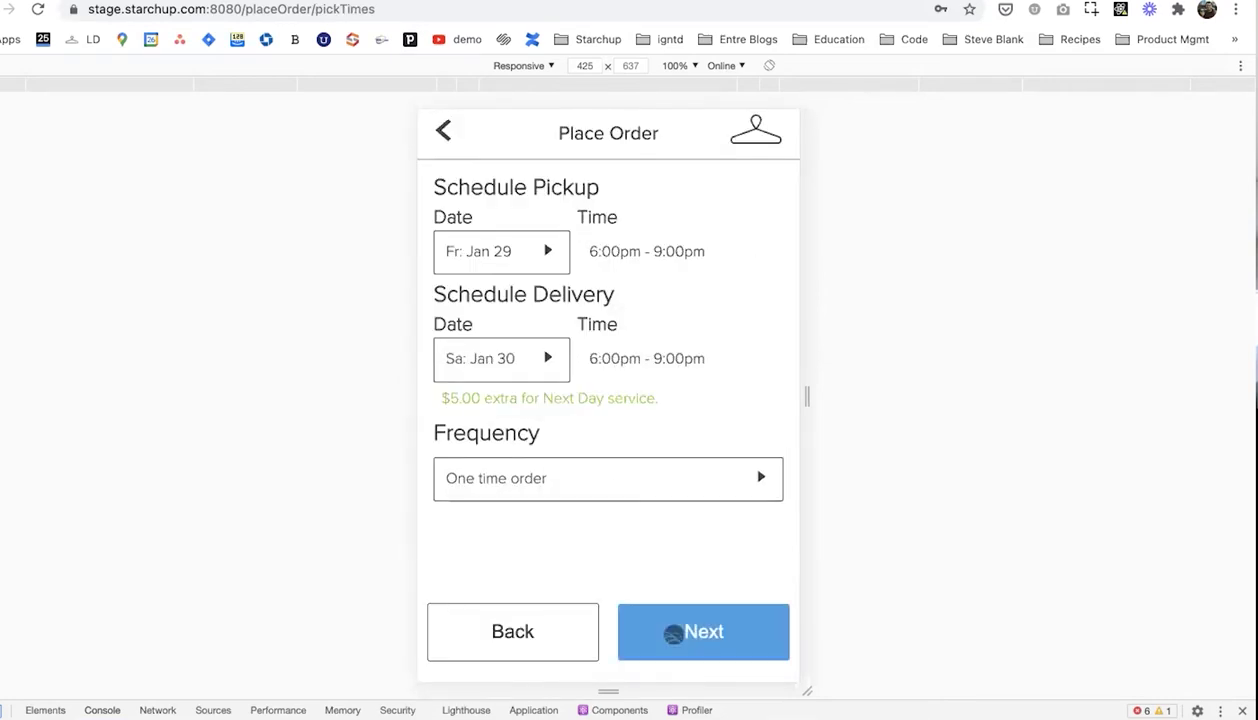
# Accept the proposed pickup and delivery schedule, choose the Wash & Fold service and open the special order instructions
pyautogui.click(673, 632)
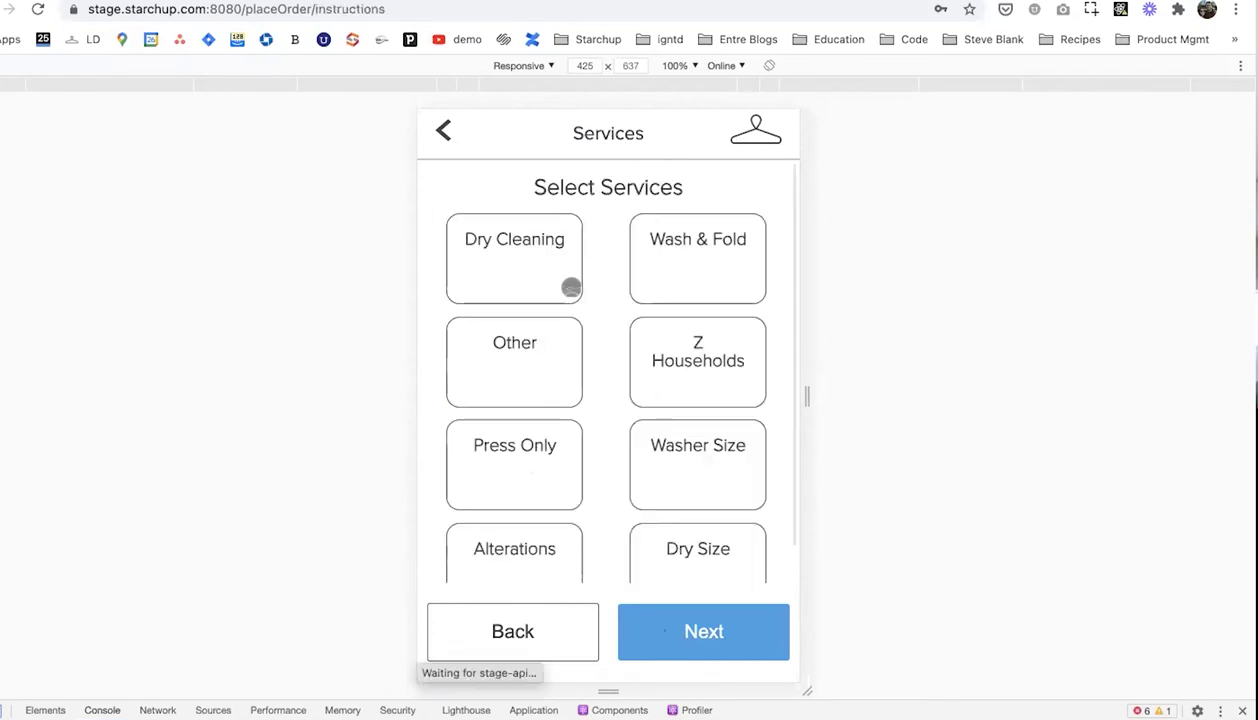
pyautogui.click(641, 287)
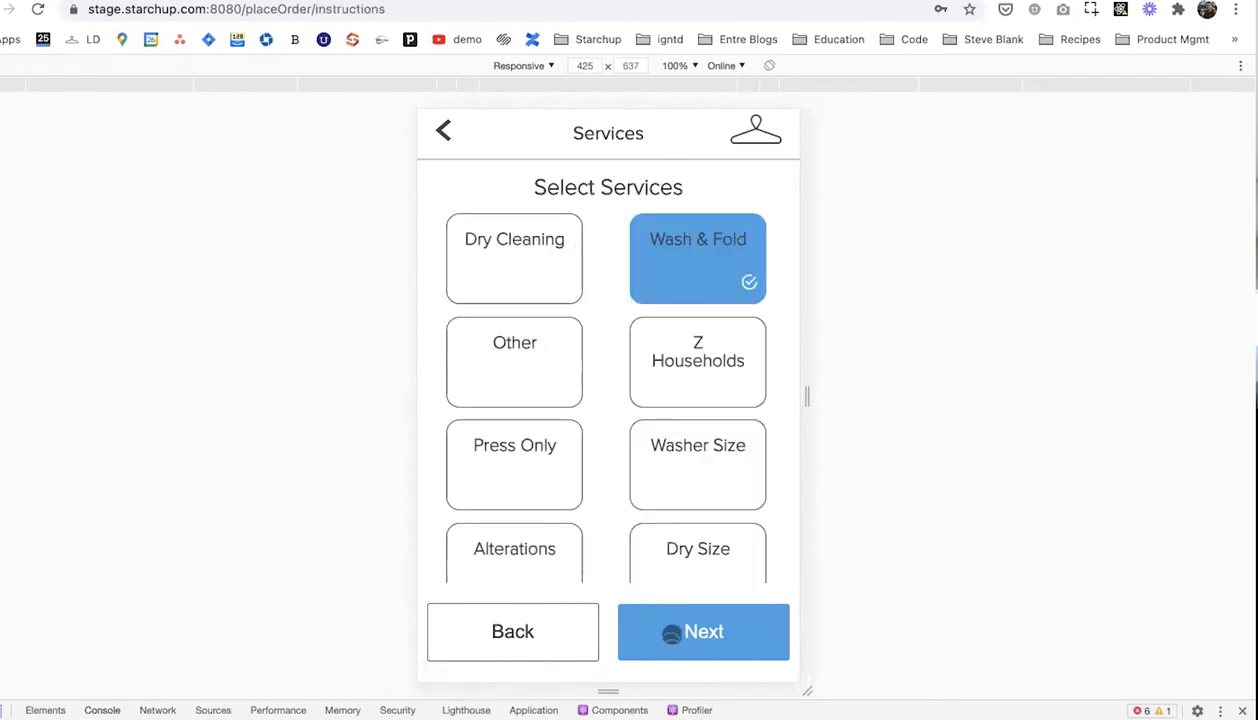
pyautogui.click(660, 623)
pyautogui.click(552, 191)
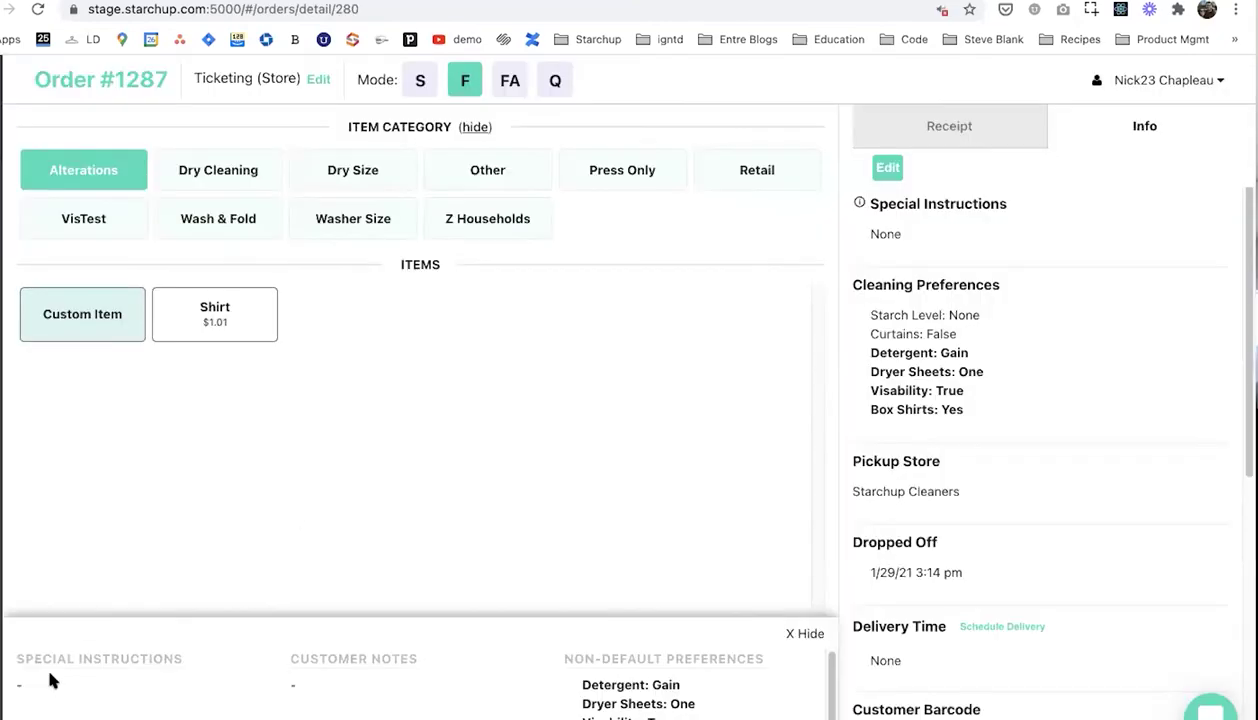
# In the store order's information, save the special instruction "Stain on blue shirt" and return to the receipt
pyautogui.click(885, 168)
pyautogui.click(897, 258)
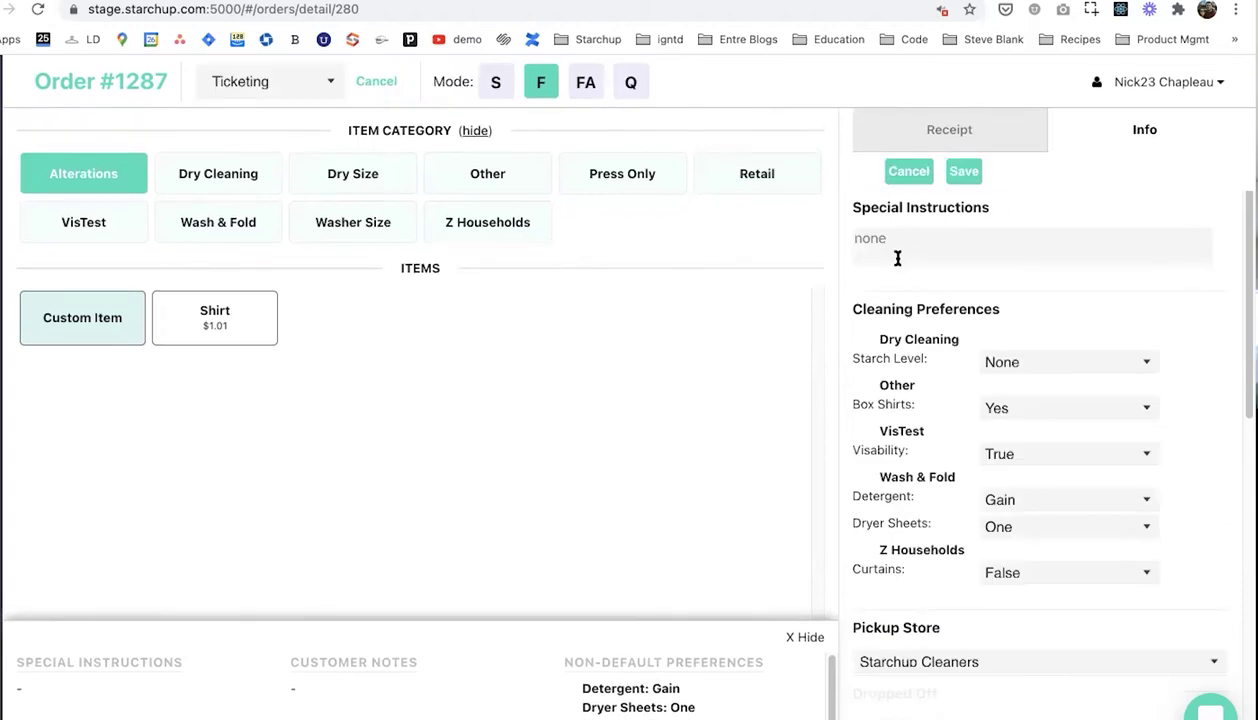
pyautogui.write('Stain on blue shrit')
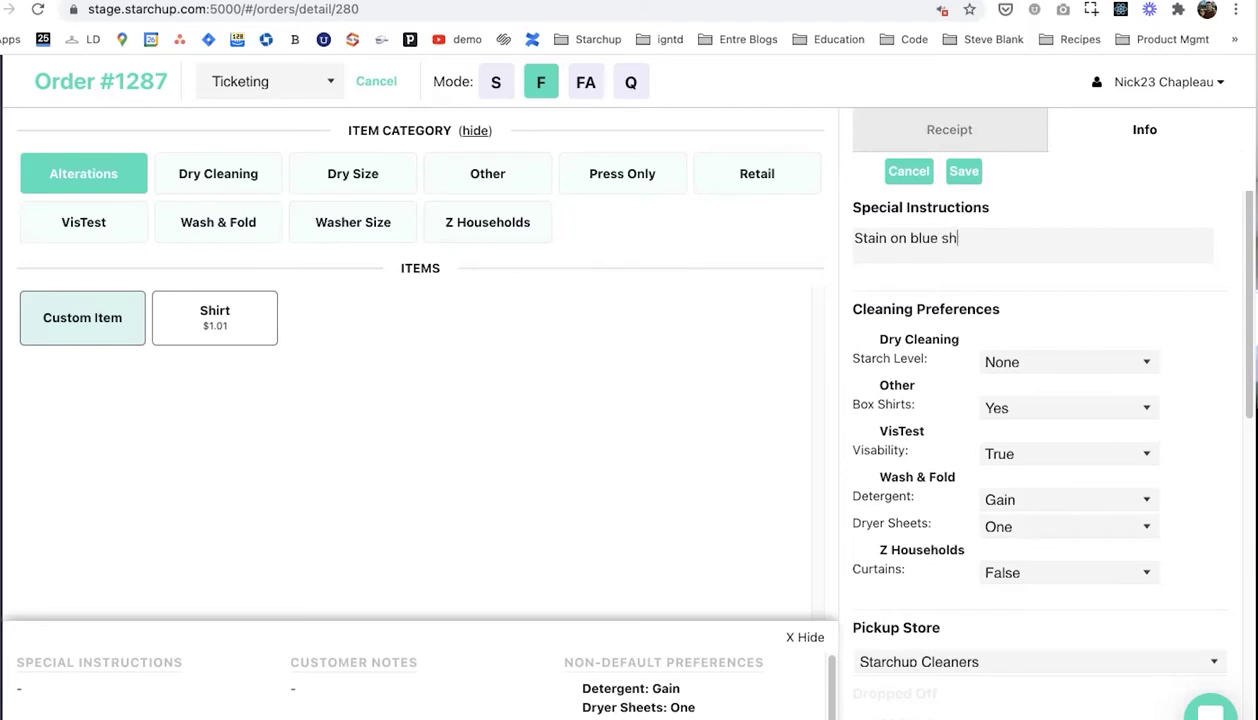
pyautogui.click(965, 170)
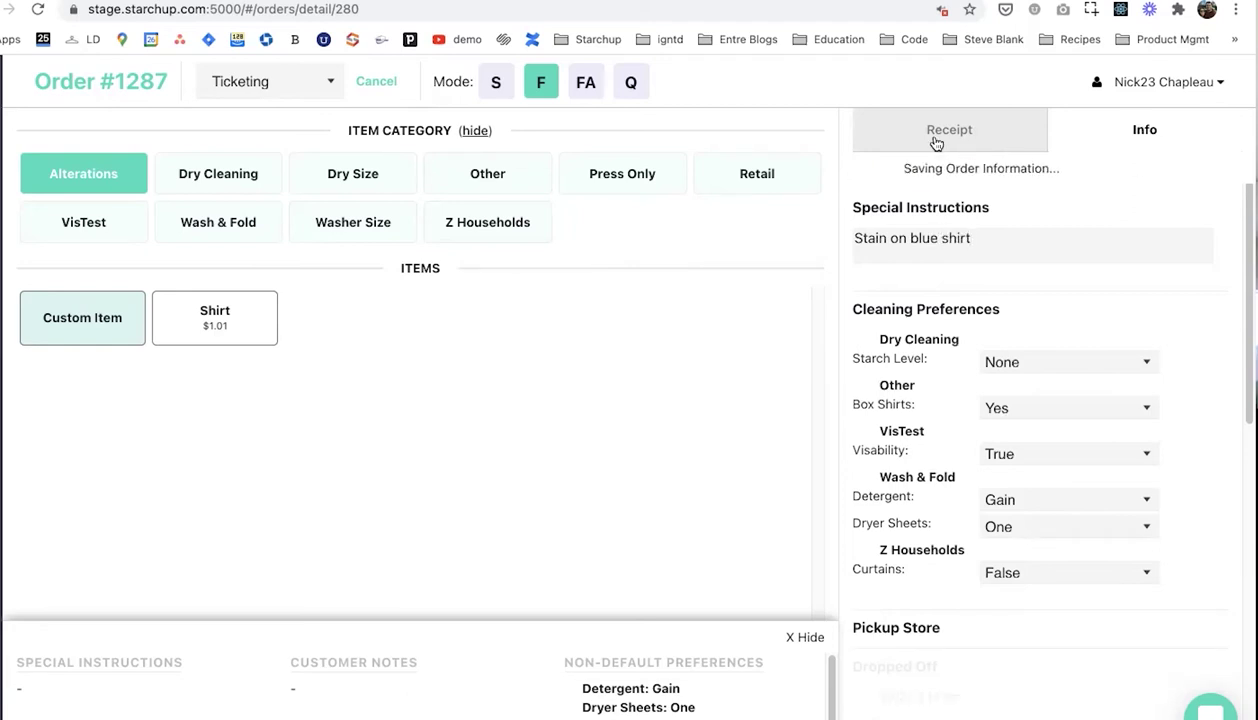
pyautogui.click(936, 144)
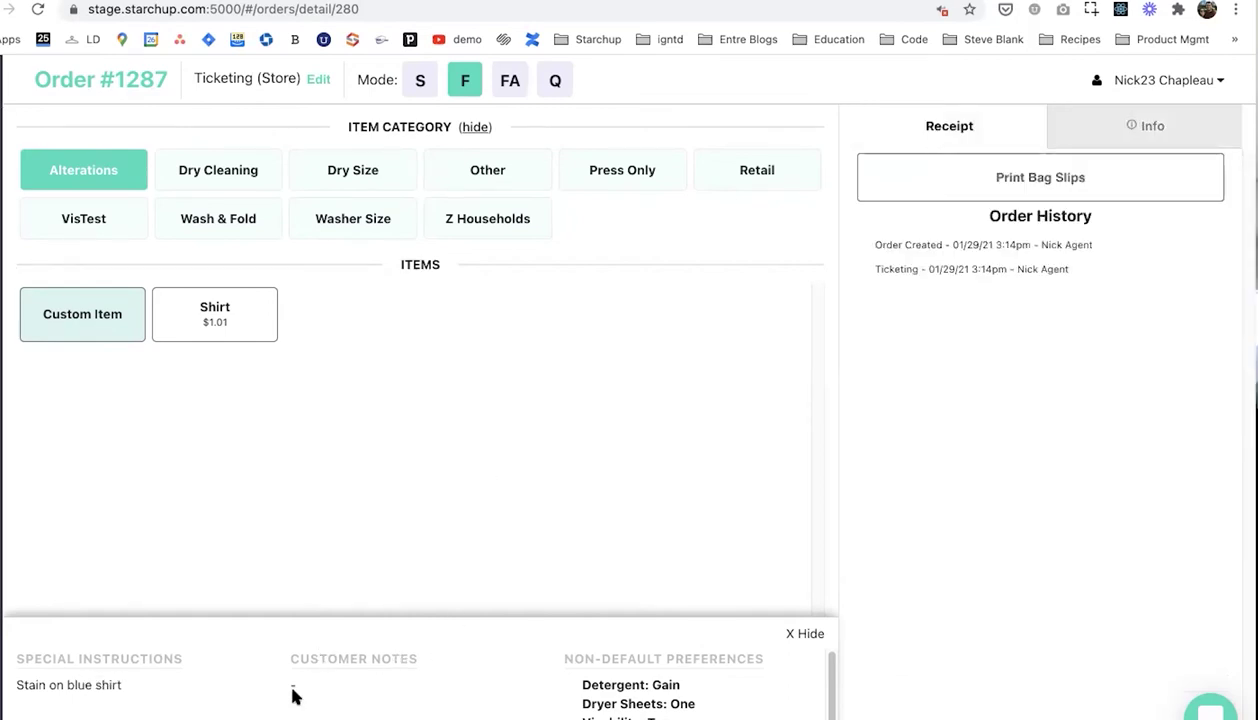
# Look through the order's notes and preferences, and the items in the Wash & Fold and Retail categories
pyautogui.scroll(-1, 663, 668)
pyautogui.scroll(-1, 663, 668)
pyautogui.scroll(2, 663, 668)
pyautogui.click(215, 218)
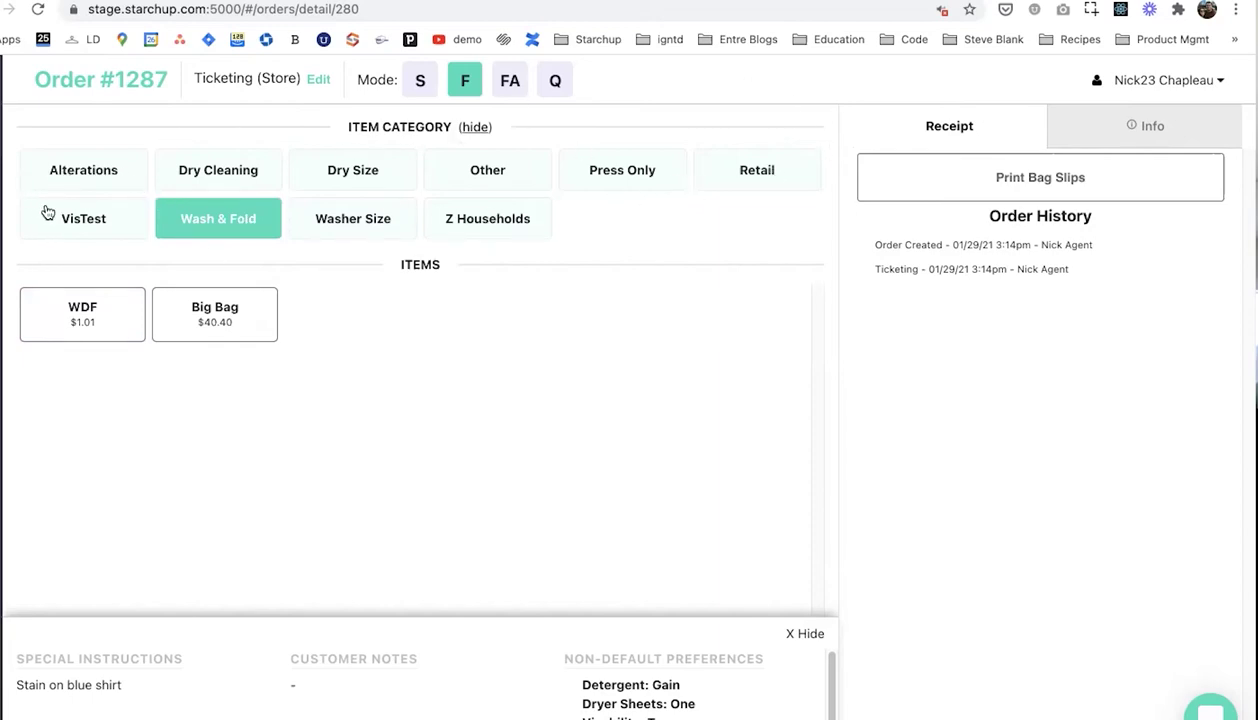
pyautogui.click(718, 176)
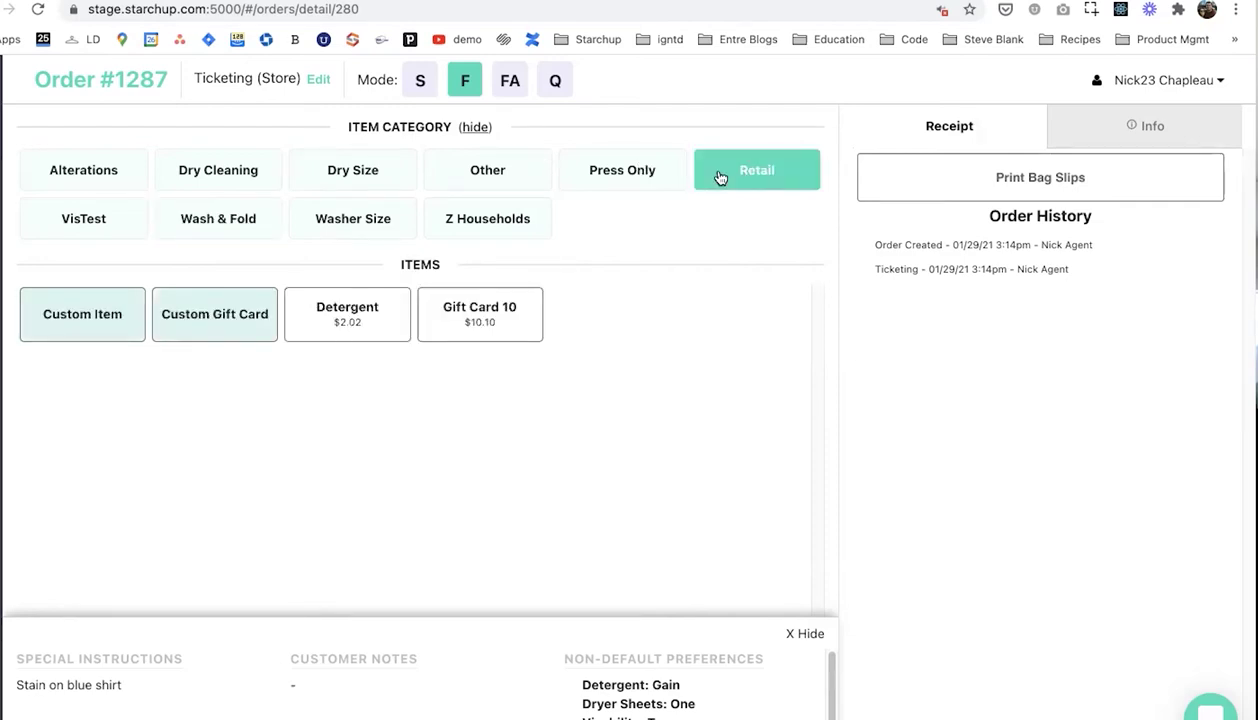
# Add the Wash & Fold item WDF to the order at 10.5 pounds, leaving the folding agent blank
pyautogui.click(230, 227)
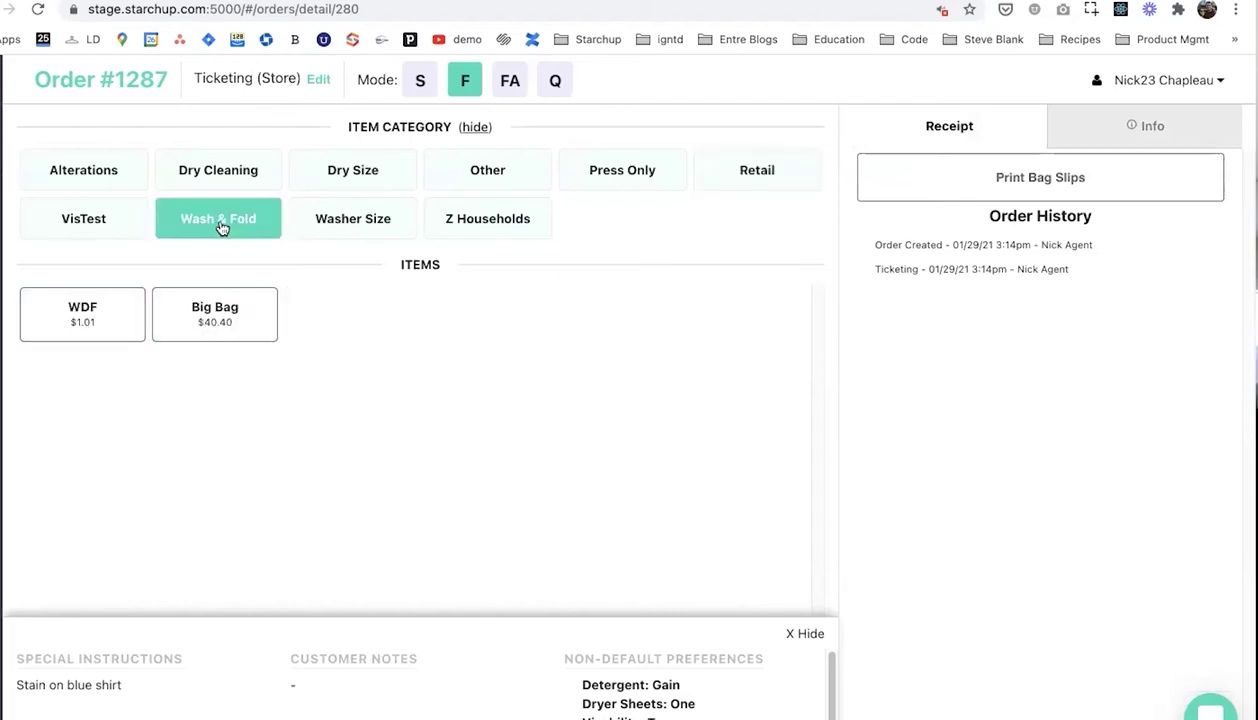
pyautogui.click(88, 314)
pyautogui.click(66, 522)
pyautogui.write('0.5')
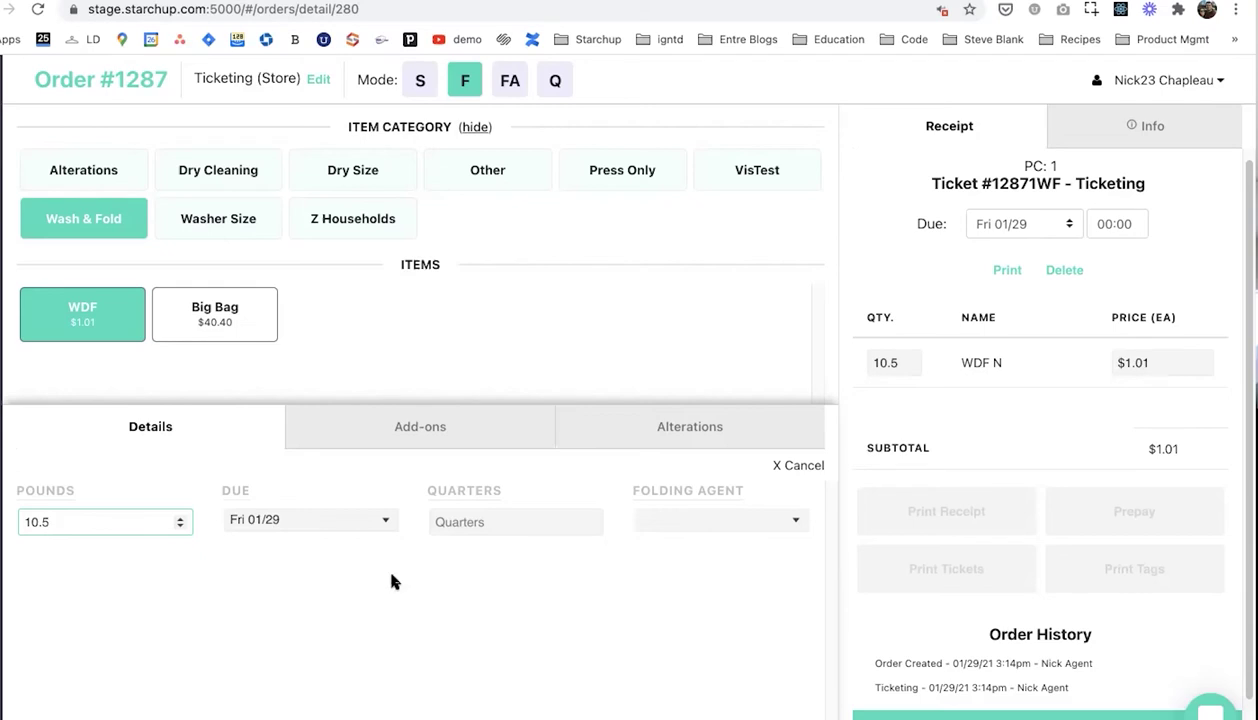
pyautogui.click(711, 521)
pyautogui.click(659, 496)
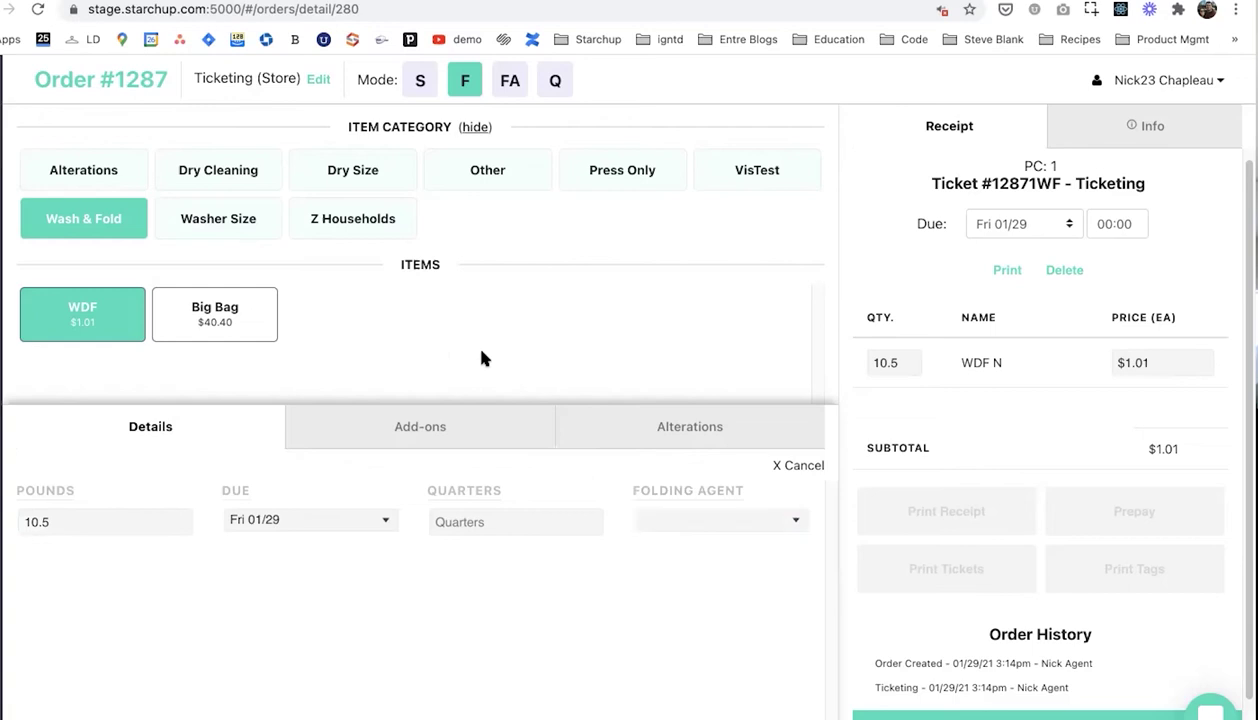
pyautogui.press('Return')
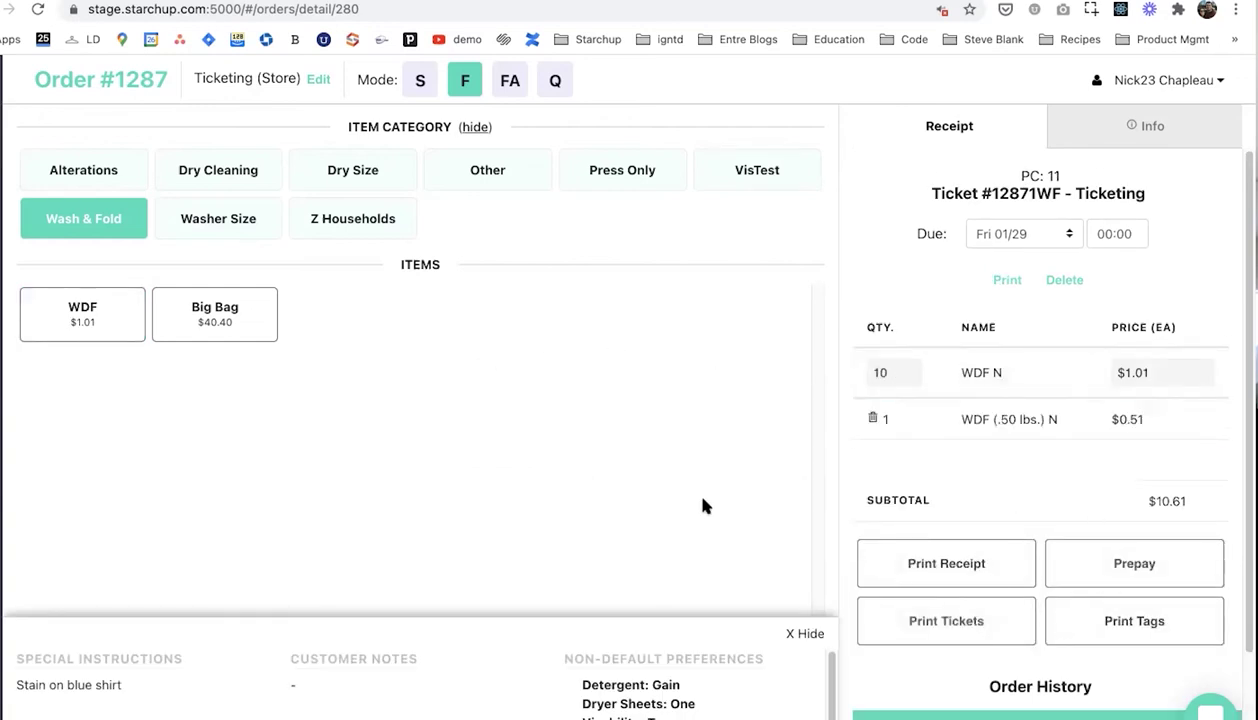
# View the full detailing options for a dry cleaning shirt and return to the item list
pyautogui.click(224, 181)
pyautogui.click(240, 318)
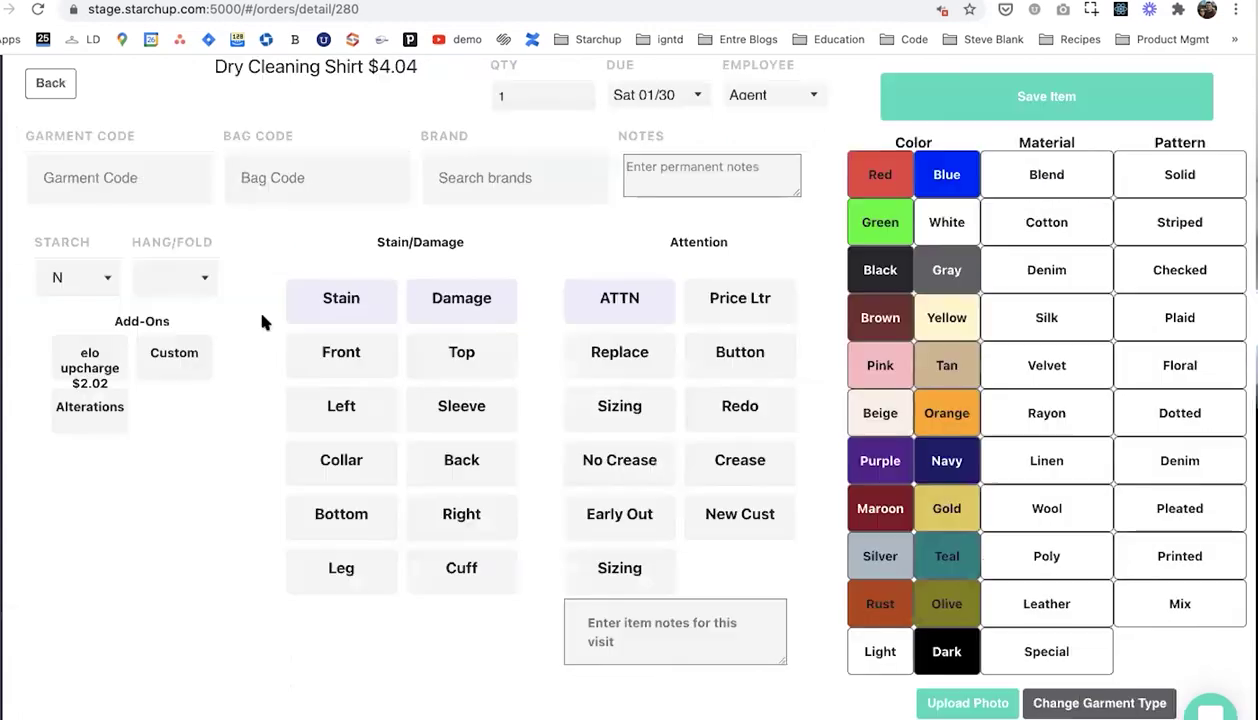
pyautogui.click(48, 84)
# Switch to FA mode and add a dry cleaning Polo Shirt with colors Red and Navy, material Cotton and pattern Solid
pyautogui.click(510, 84)
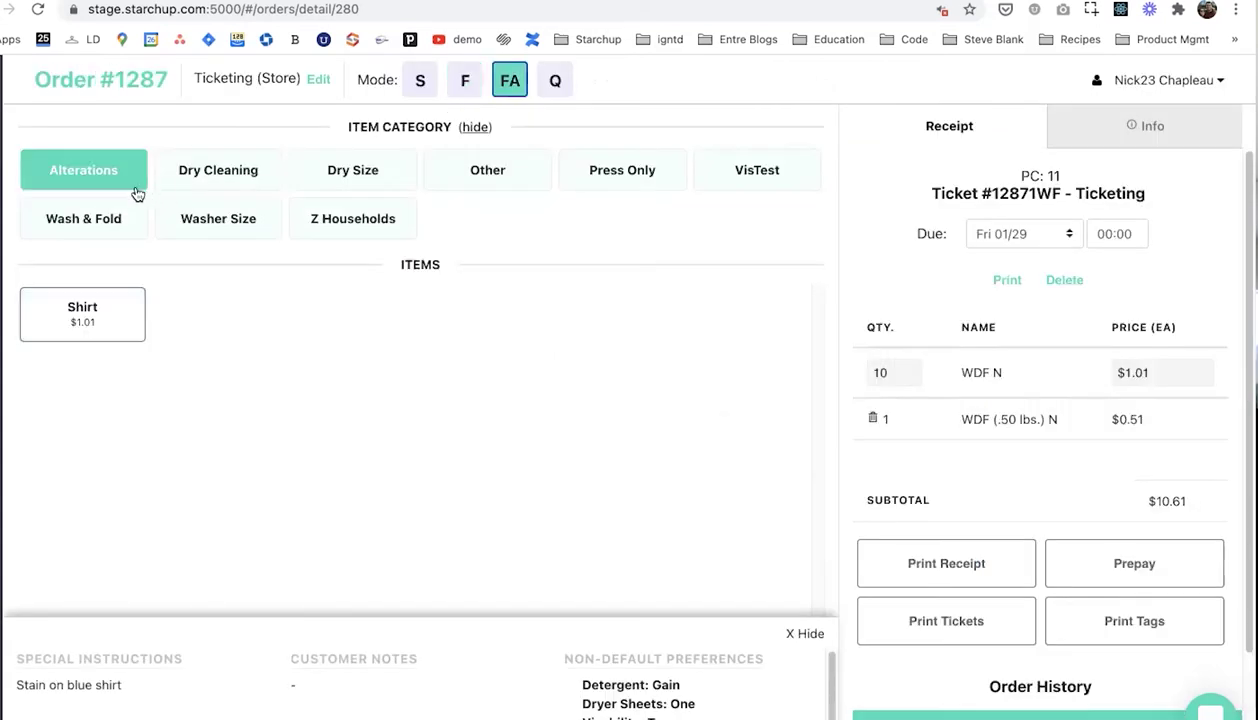
pyautogui.click(198, 190)
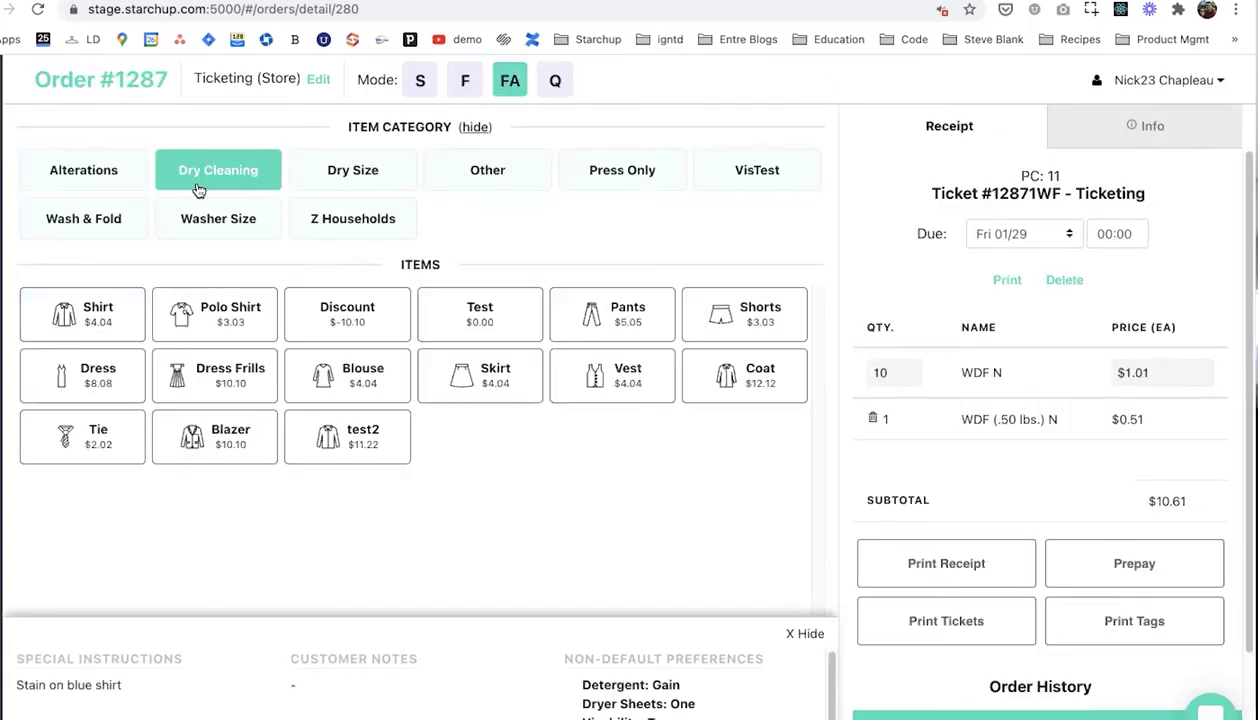
pyautogui.click(193, 304)
pyautogui.click(47, 566)
pyautogui.click(115, 593)
pyautogui.click(120, 634)
pyautogui.scroll(-1, 130, 630)
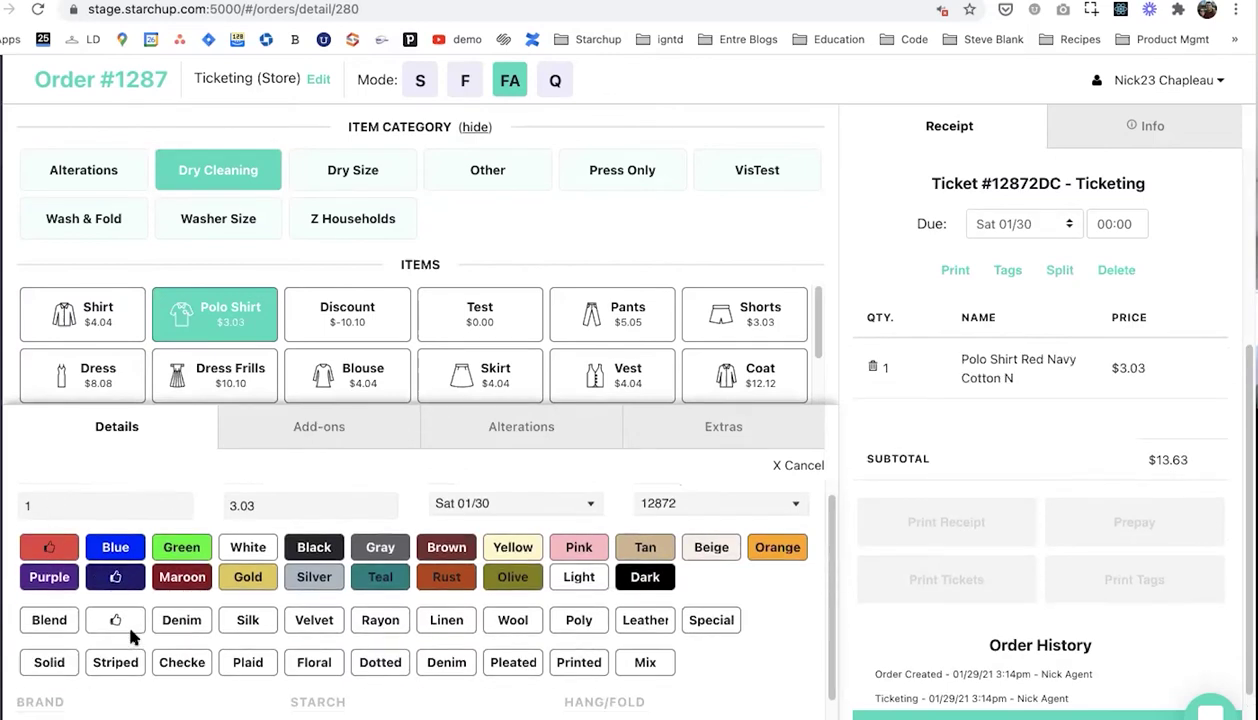
pyautogui.click(45, 638)
# Set the polo shirt's brand to Polo
pyautogui.scroll(-2, 46, 645)
pyautogui.click(48, 656)
pyautogui.write('polo')
pyautogui.click(79, 704)
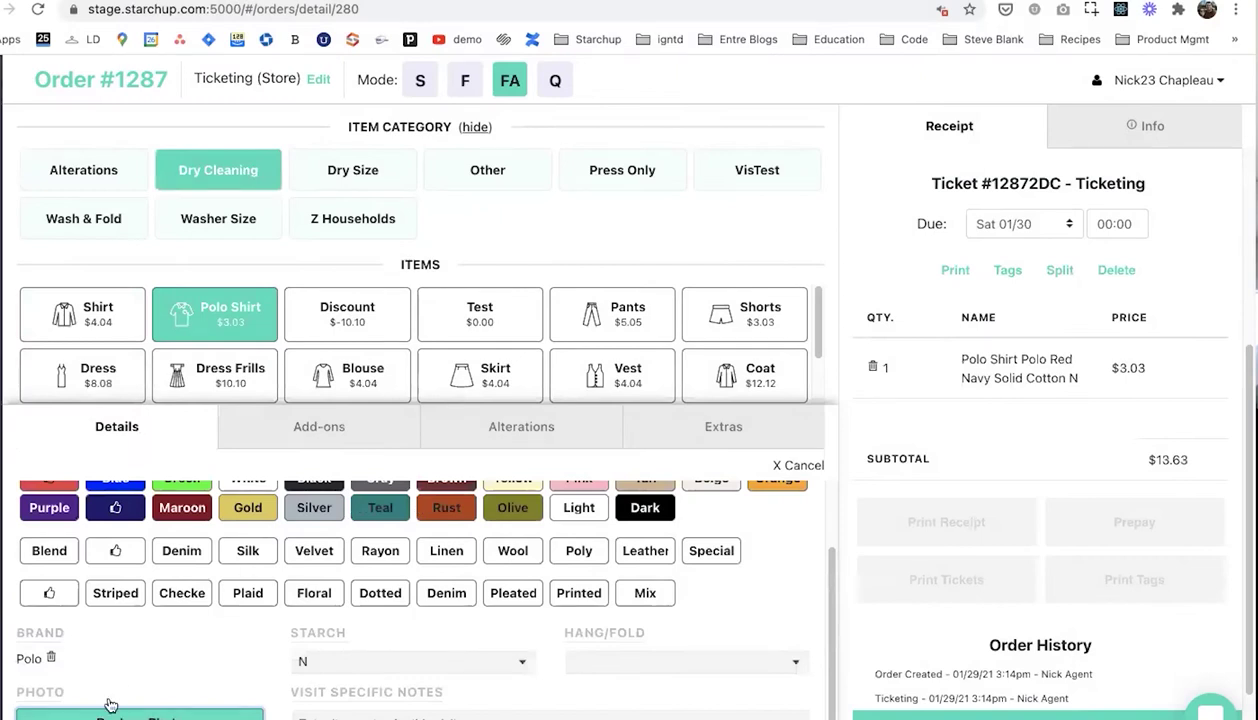
# Check the polo shirt's add-on and alteration options, and mark it with the attention flags ATTN, Replace and Button
pyautogui.click(345, 430)
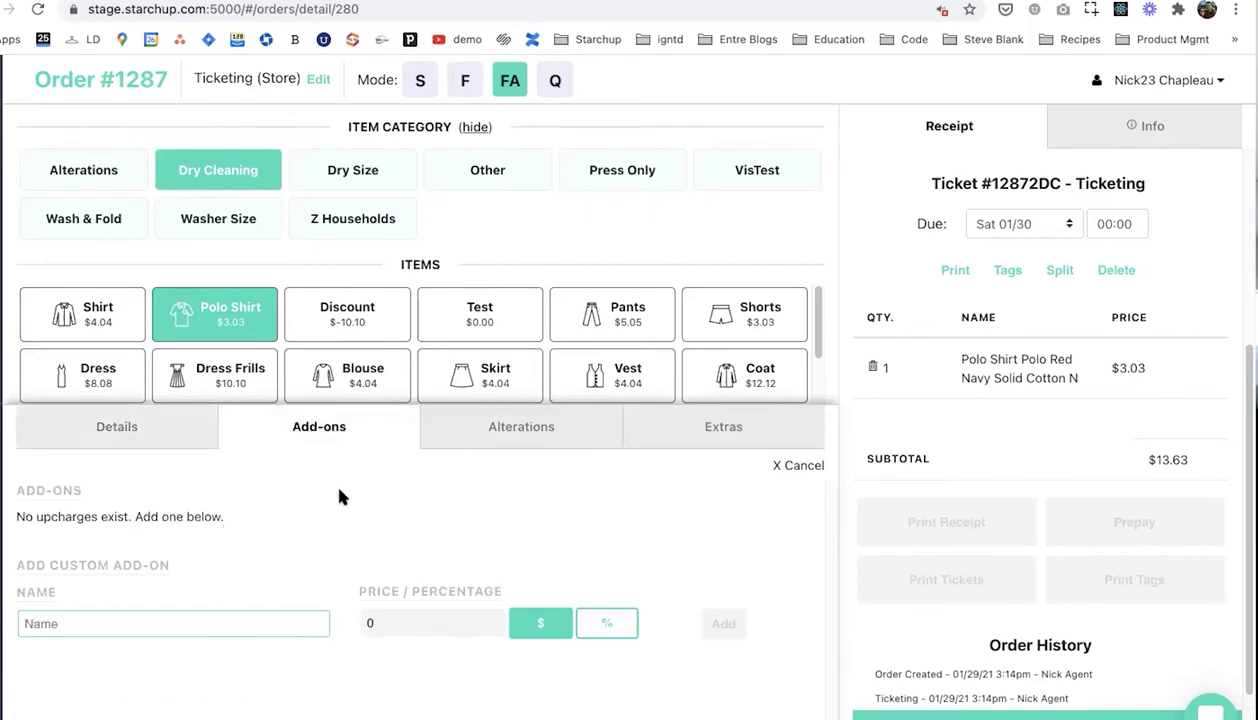
pyautogui.click(551, 437)
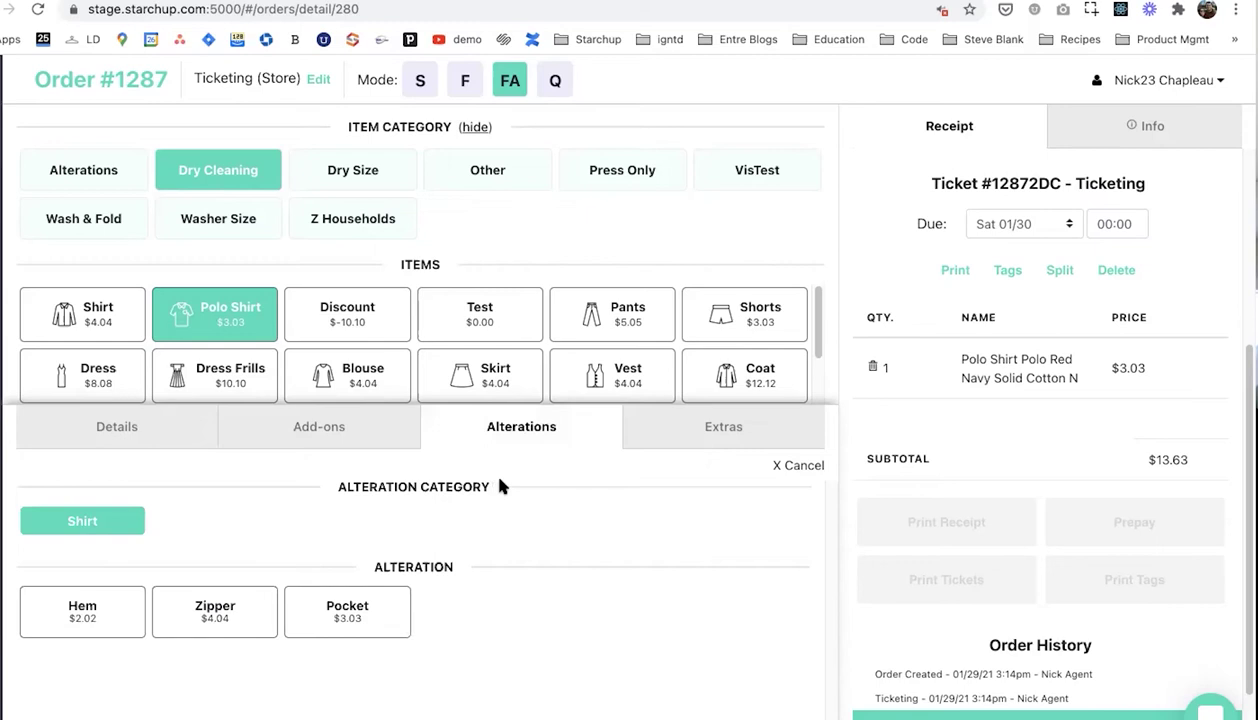
pyautogui.click(686, 431)
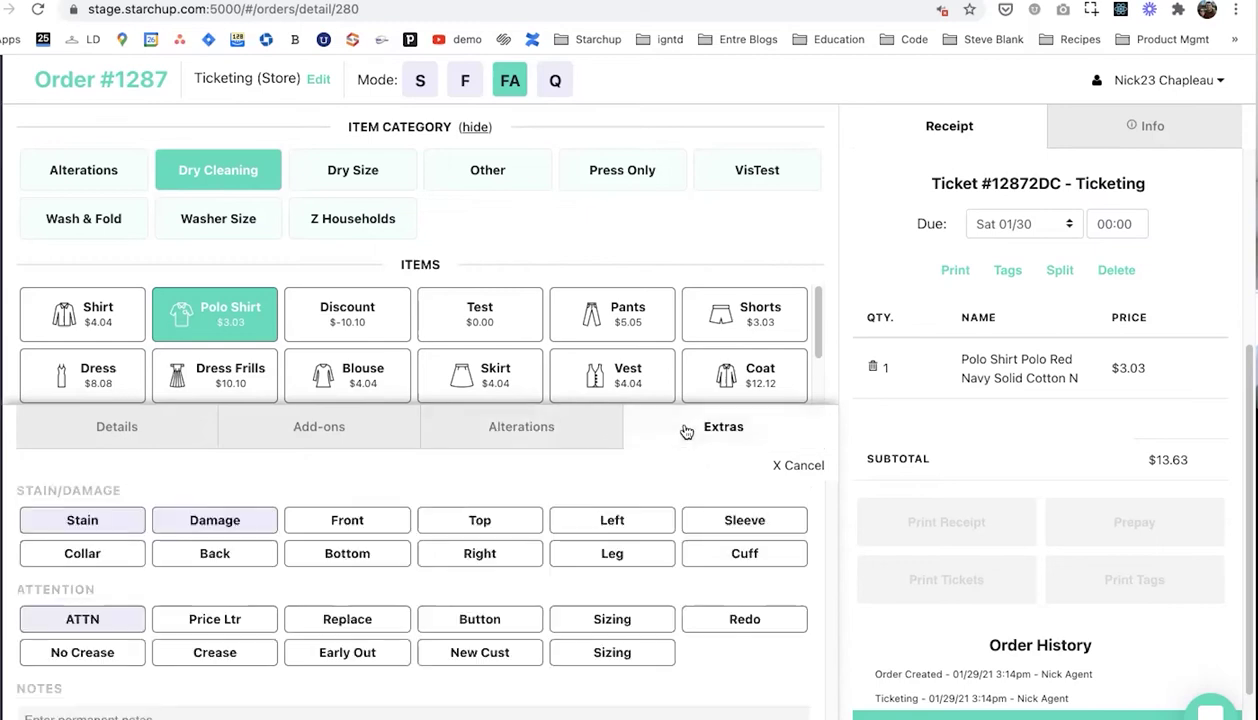
pyautogui.click(97, 620)
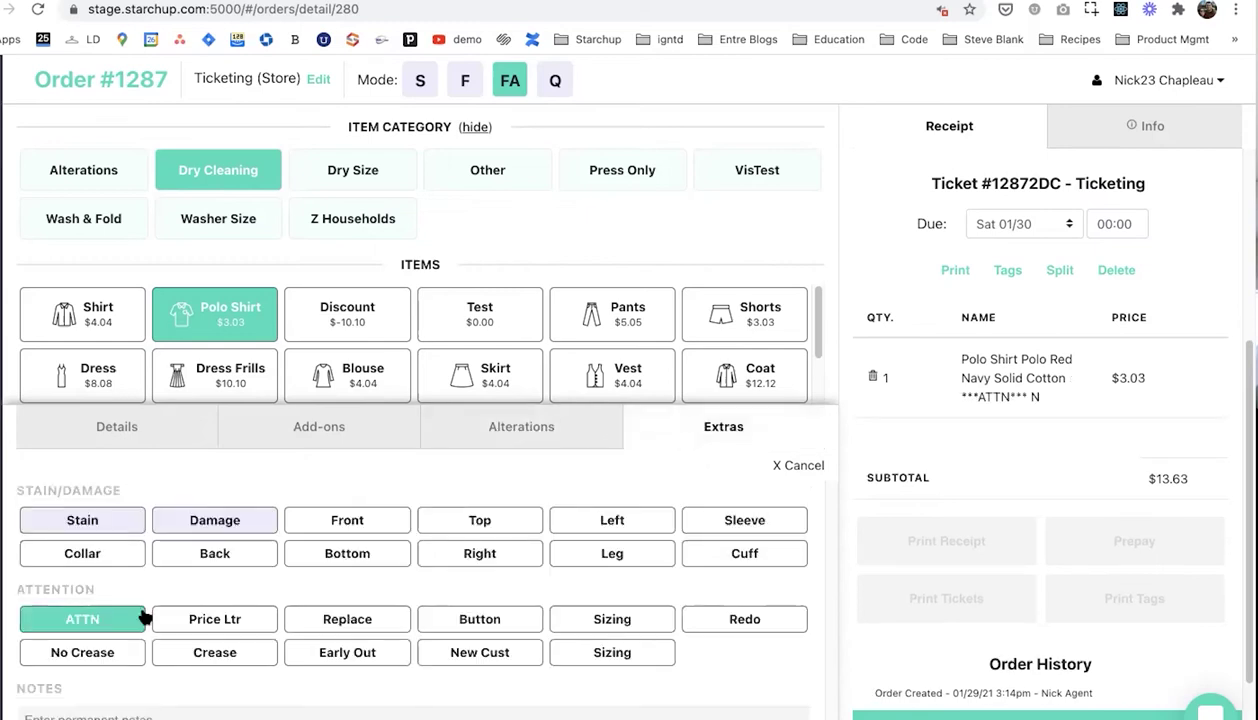
pyautogui.click(386, 622)
pyautogui.click(481, 622)
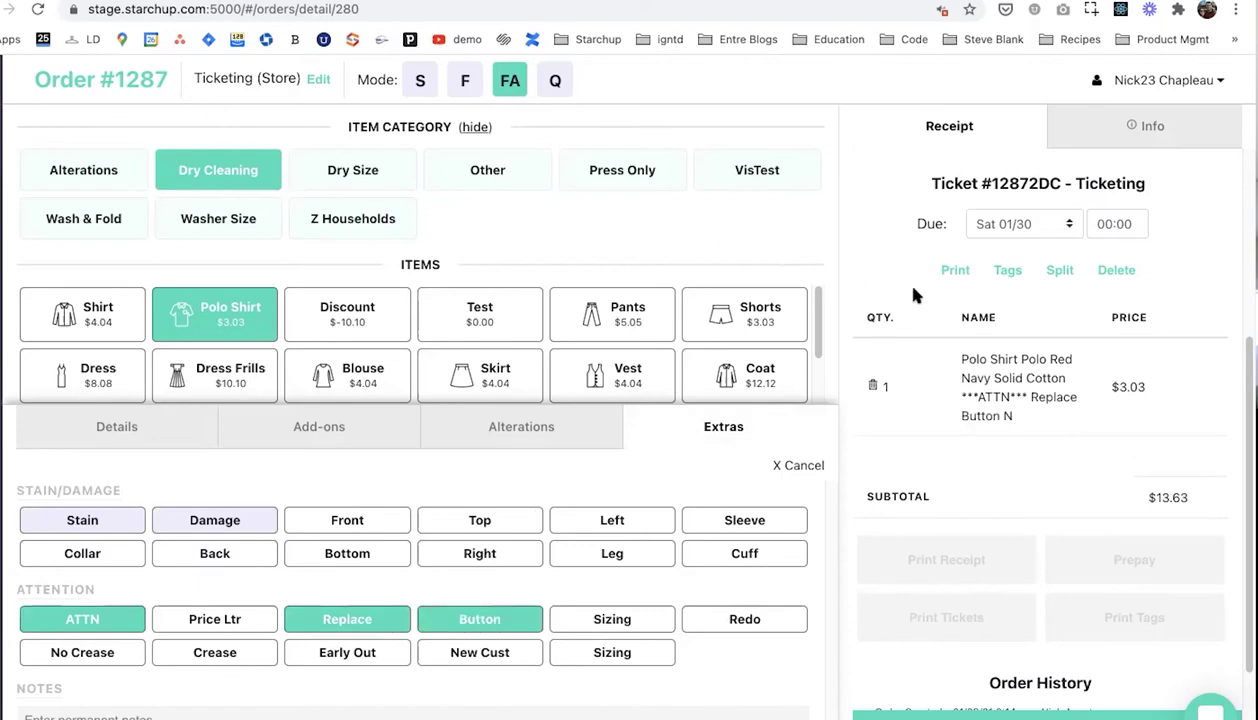
pyautogui.press('Escape')
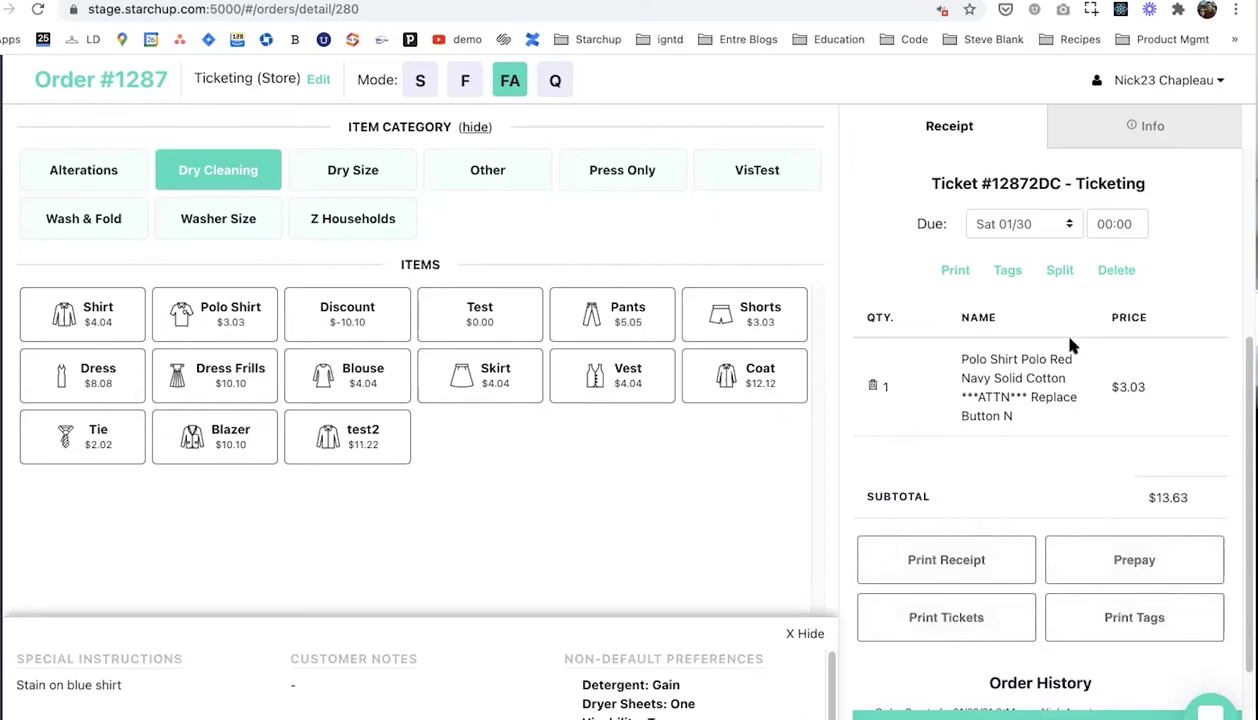
# Open the polo shirt's photo from the receipt and bring up an SMS to the customer containing the photo link
pyautogui.scroll(3, 1069, 344)
pyautogui.scroll(1, 1010, 165)
pyautogui.scroll(-3, 1040, 330)
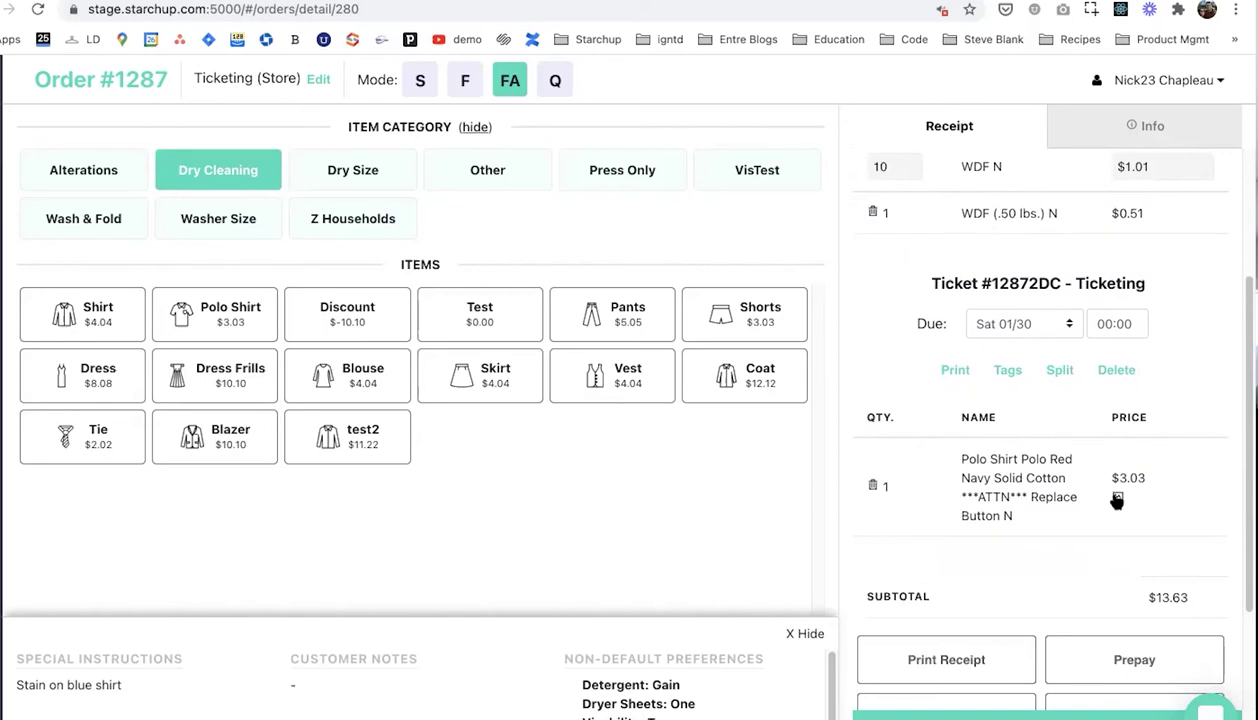
pyautogui.click(1117, 500)
pyautogui.click(507, 500)
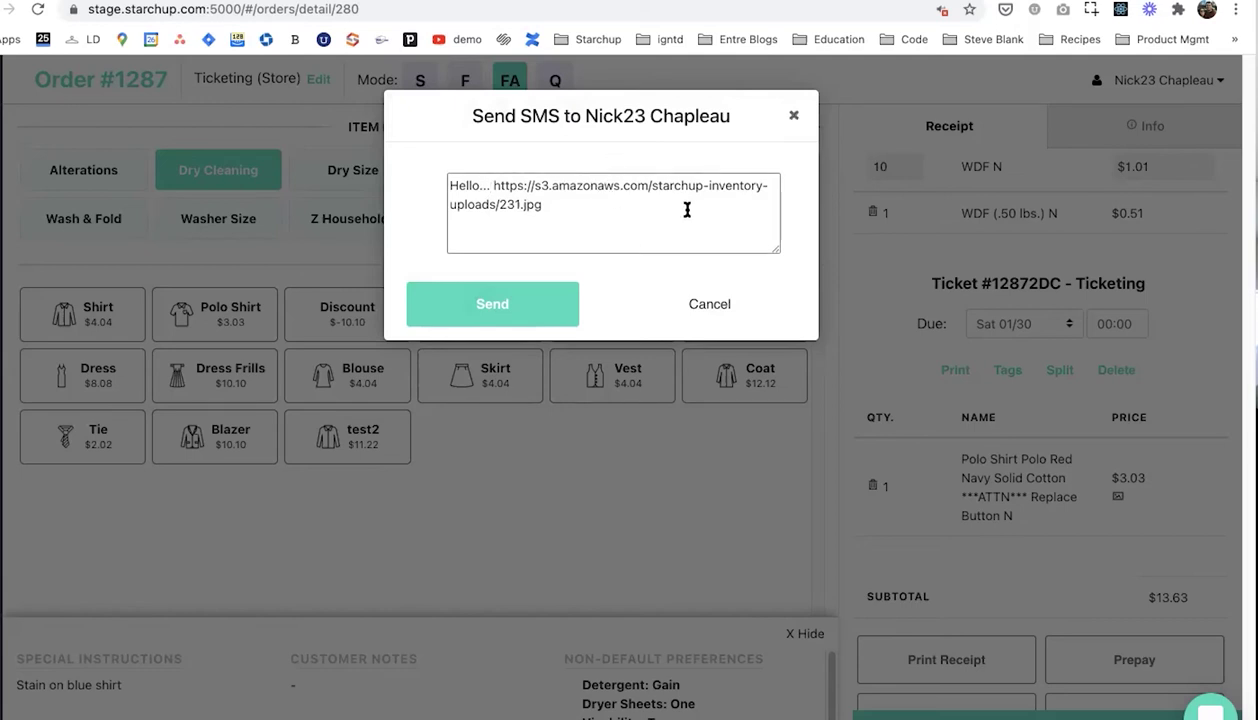
# Close the SMS without sending it and review the dry cleaning ticket and order options on the receipt
pyautogui.click(795, 118)
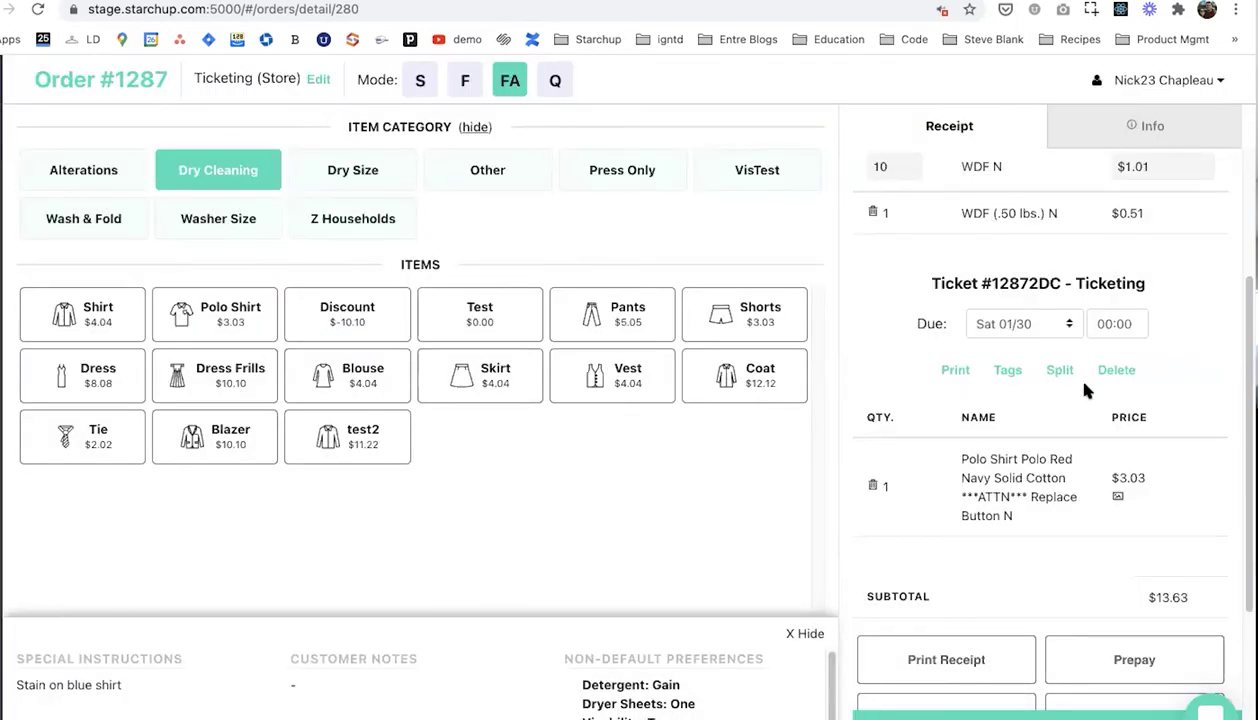
pyautogui.scroll(-2, 870, 408)
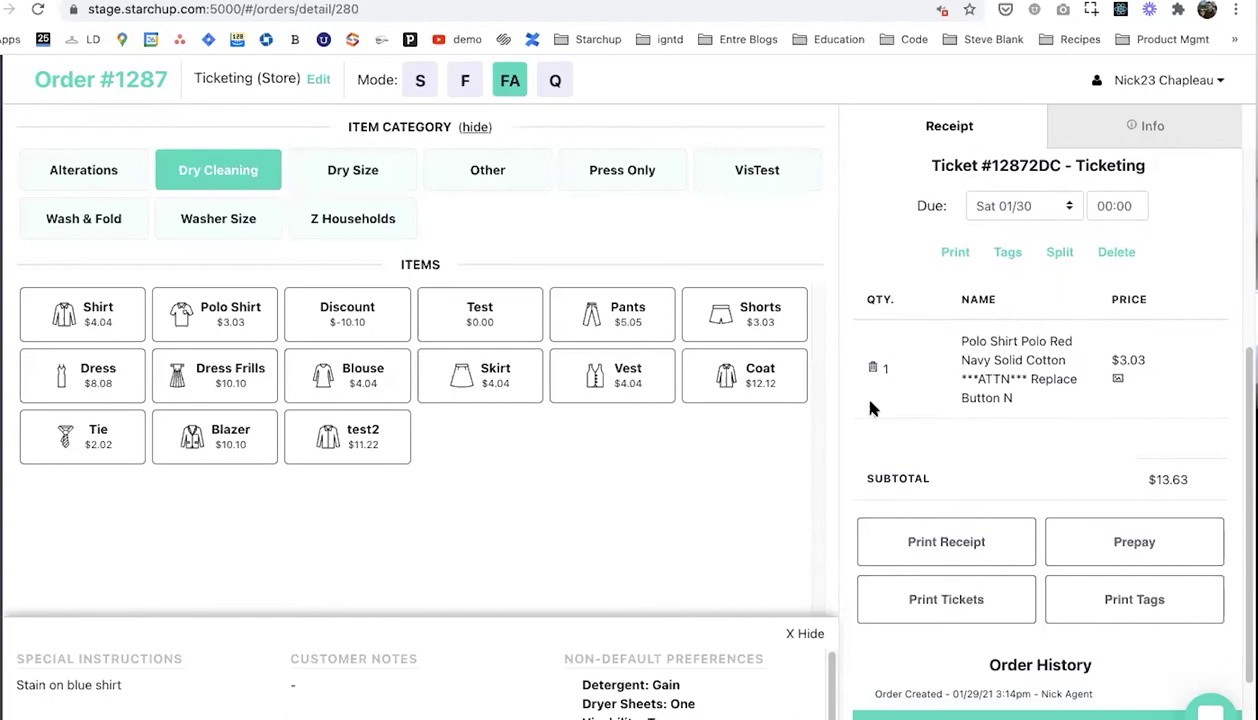
pyautogui.scroll(-1, 870, 408)
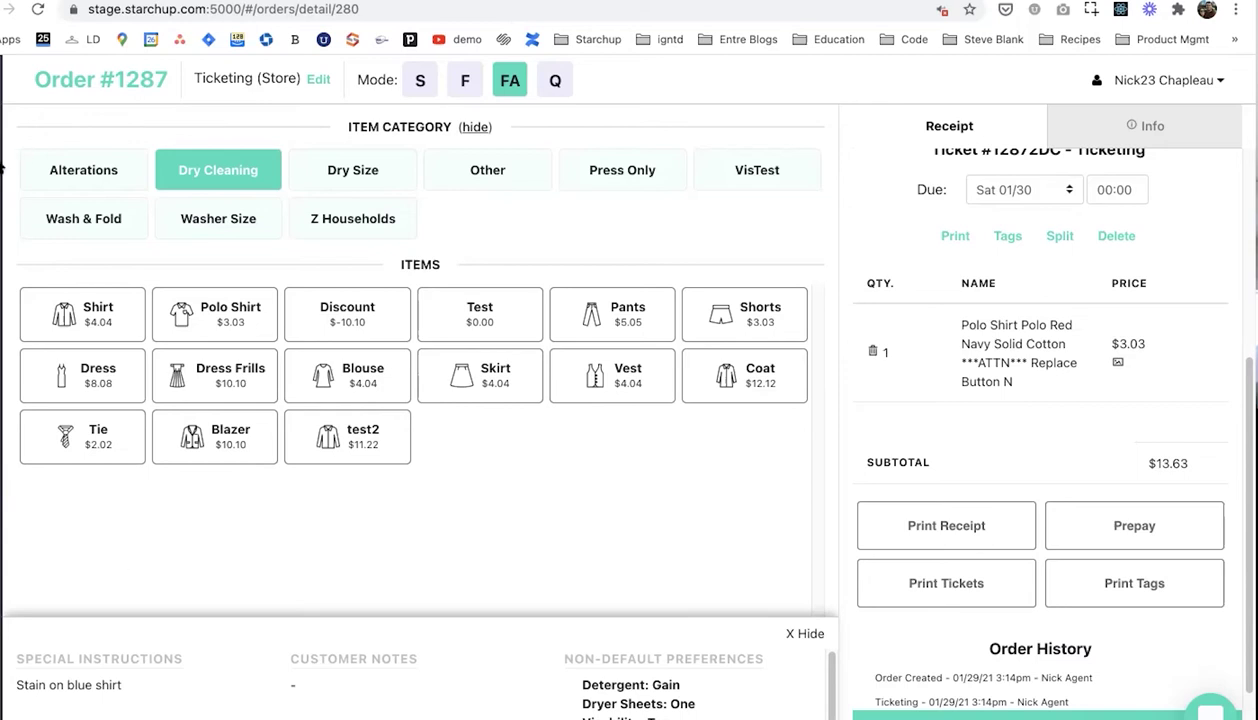
# Leave the order without marking it as processing and open the Washer/Dryer section of Racking at Washer 1's ticket entry
pyautogui.moveTo(3, 168)
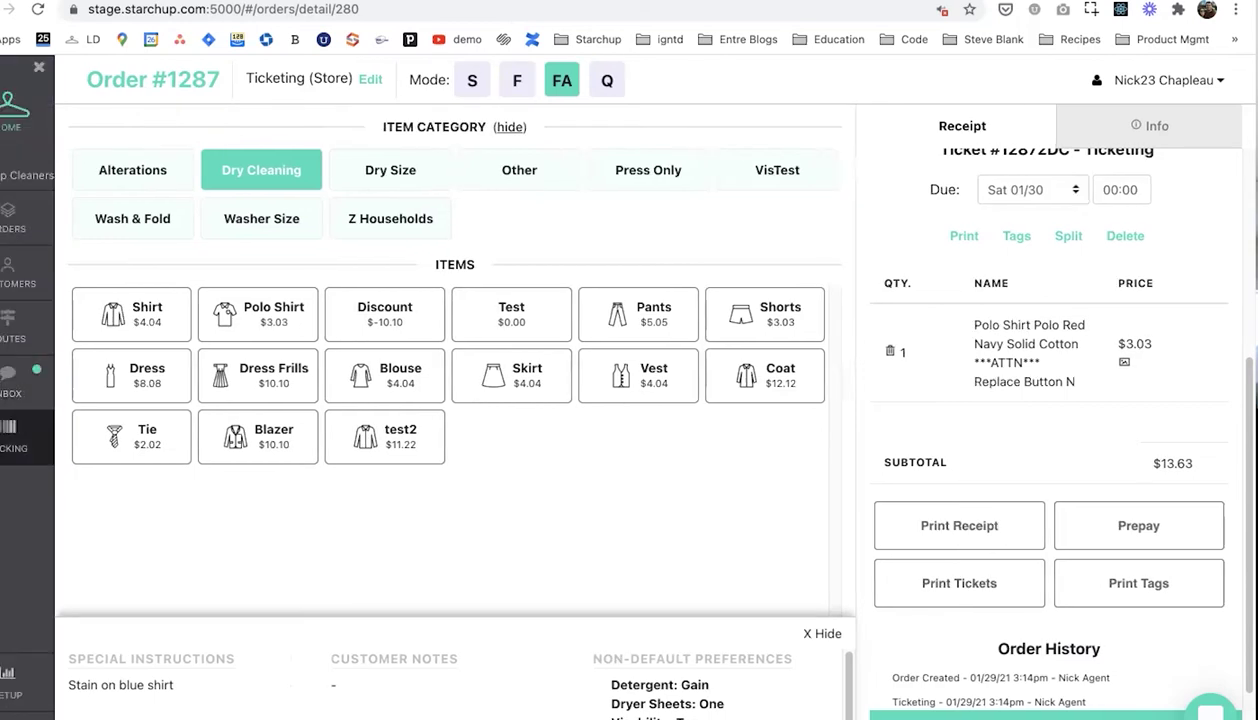
pyautogui.click(14, 440)
pyautogui.click(556, 309)
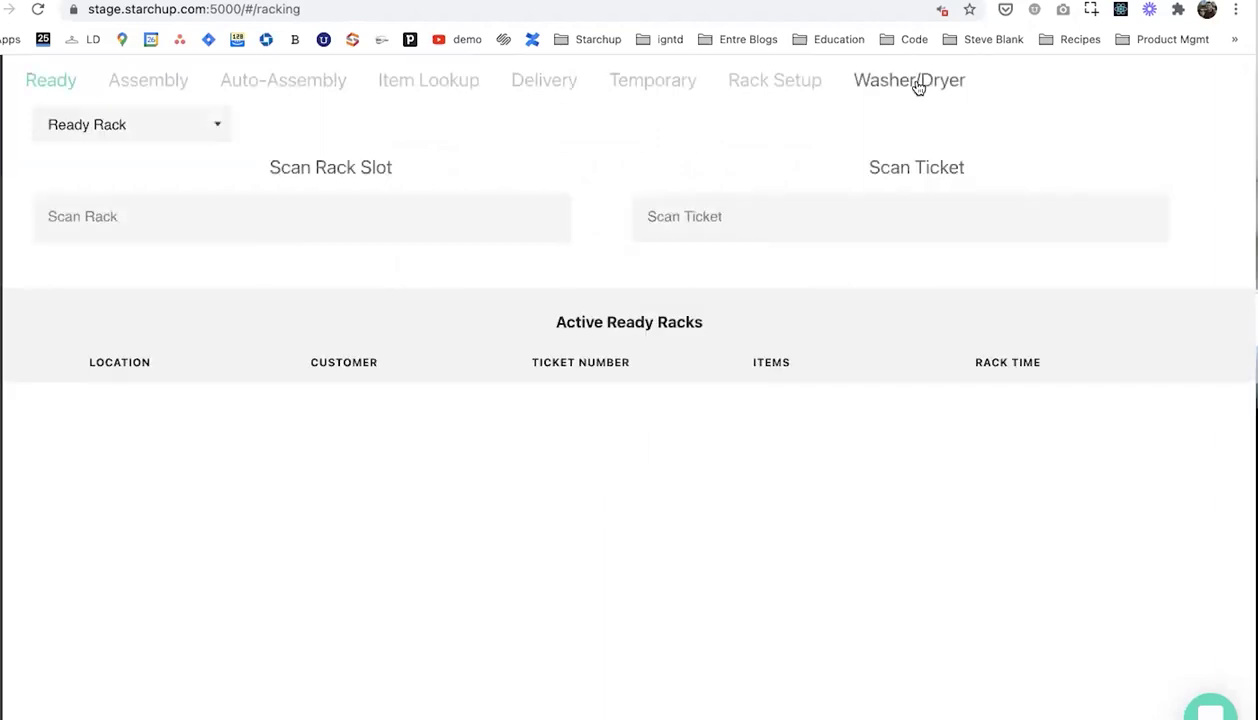
pyautogui.click(916, 84)
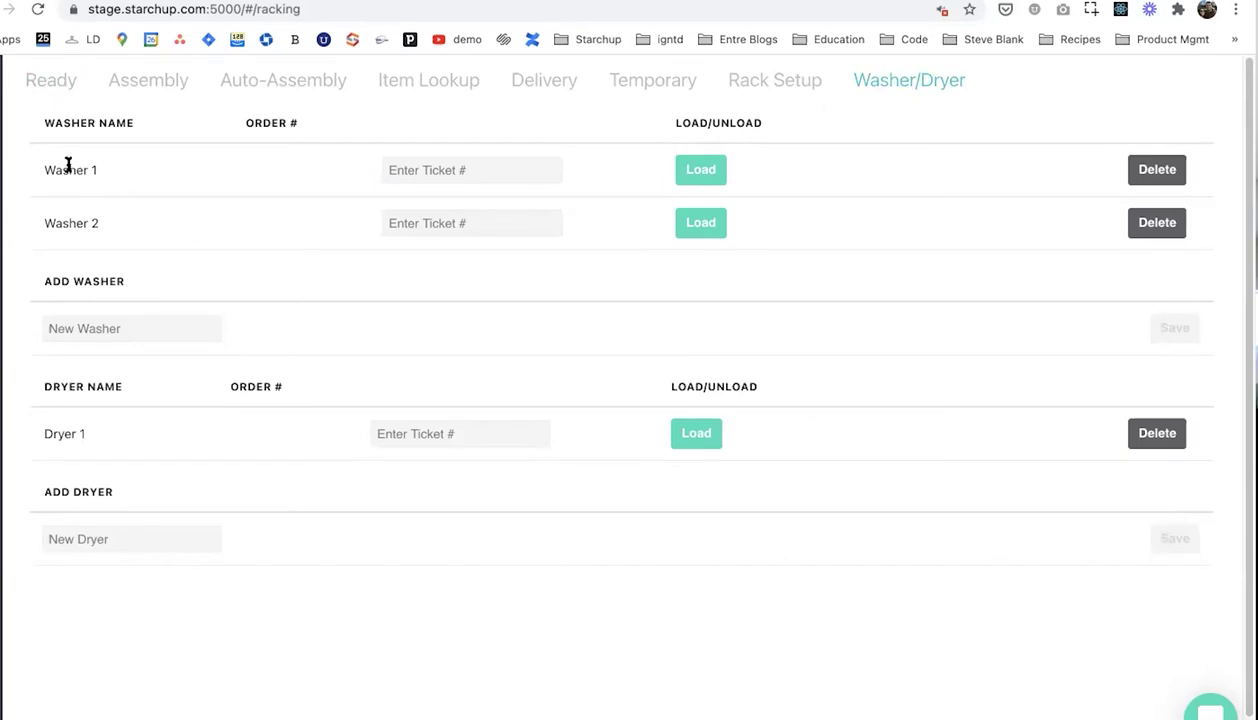
pyautogui.click(64, 226)
pyautogui.click(460, 178)
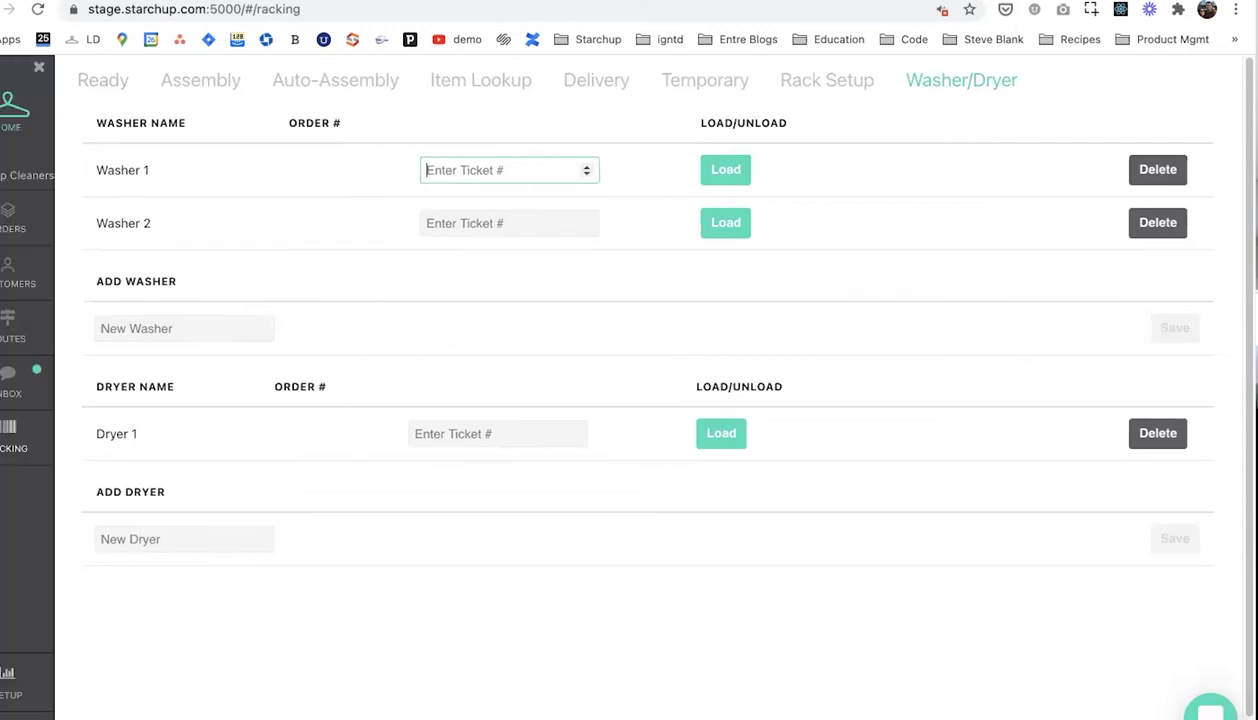
# Return to the order to look up its wash and fold ticket number, and go back to Racking without marking it as processing
pyautogui.click(28, 100)
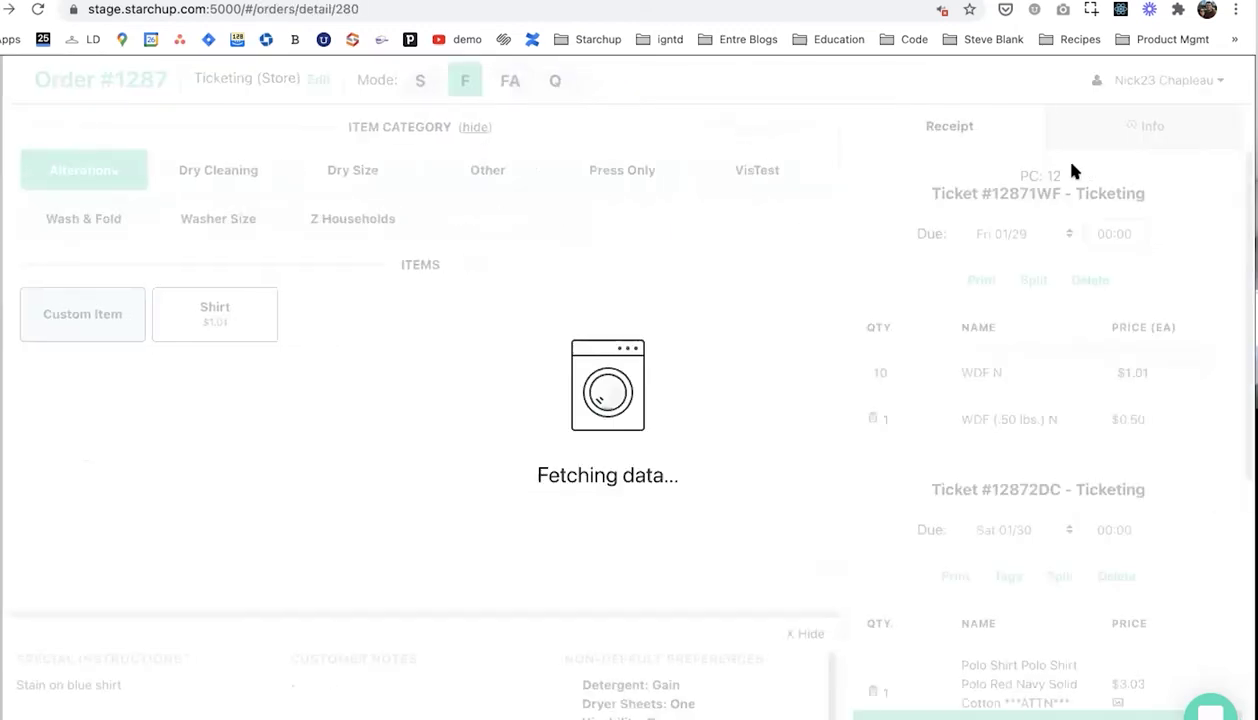
pyautogui.moveTo(992, 194); pyautogui.dragTo(1033, 191)
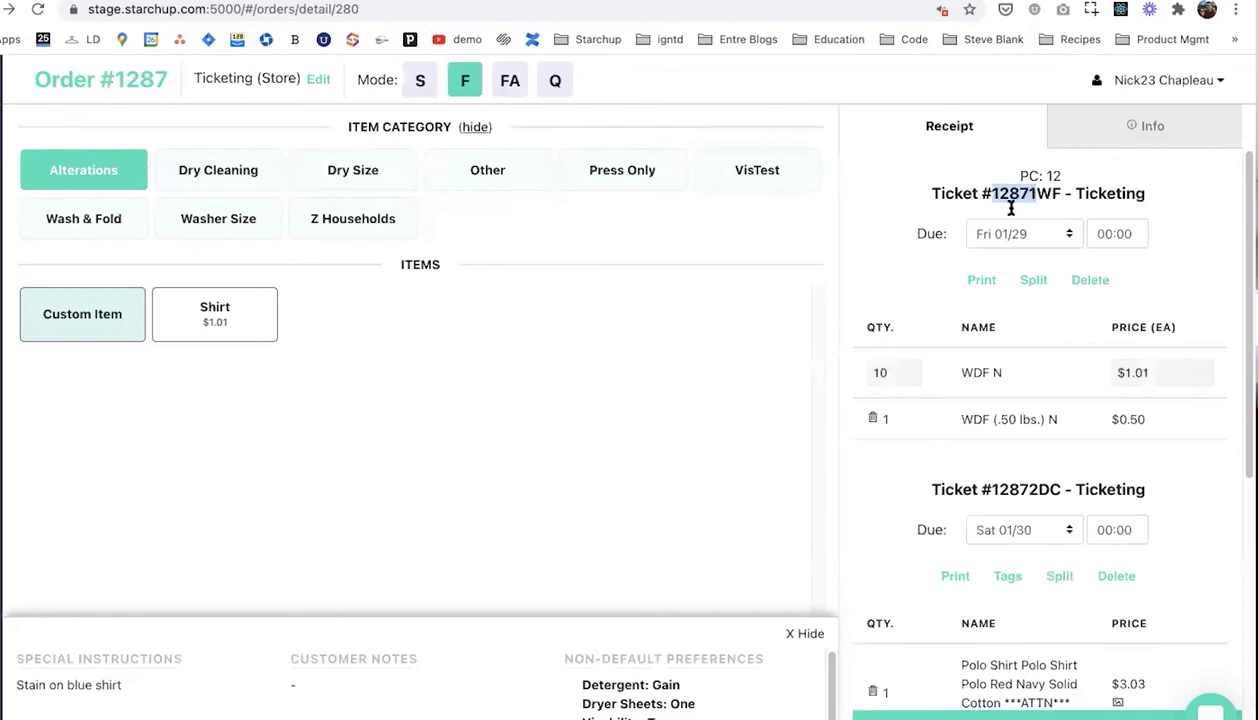
pyautogui.click(10, 435)
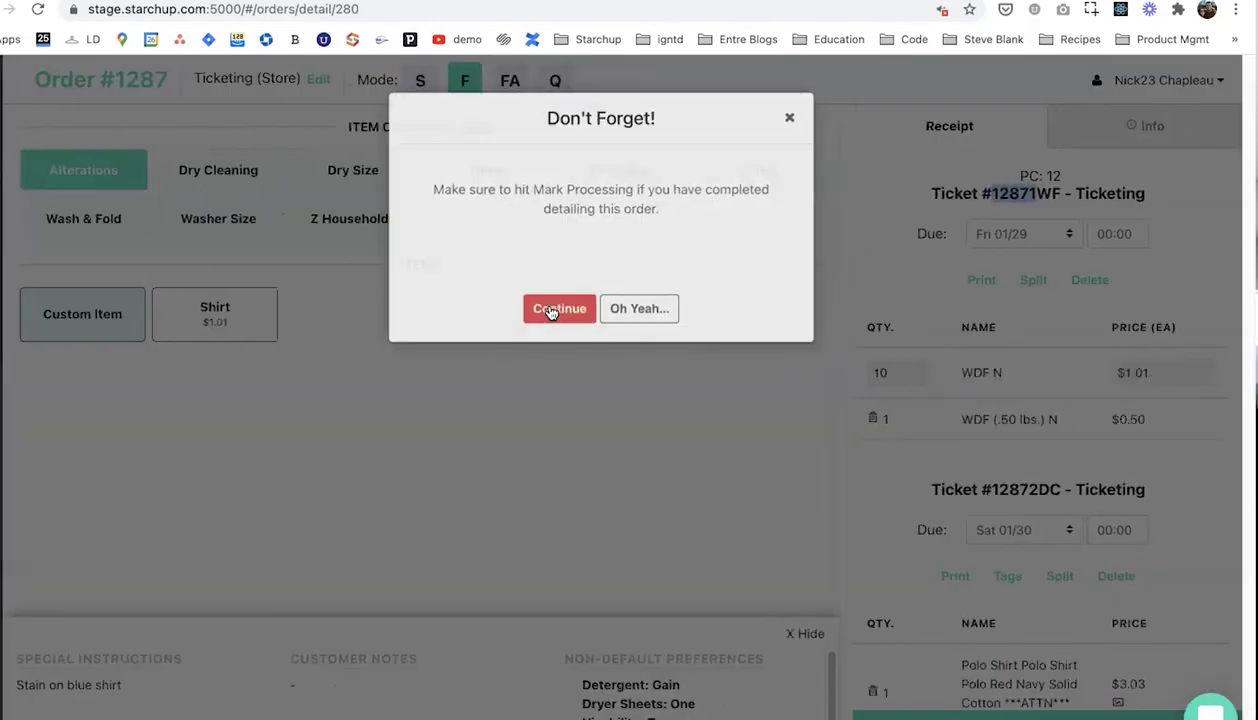
pyautogui.click(545, 309)
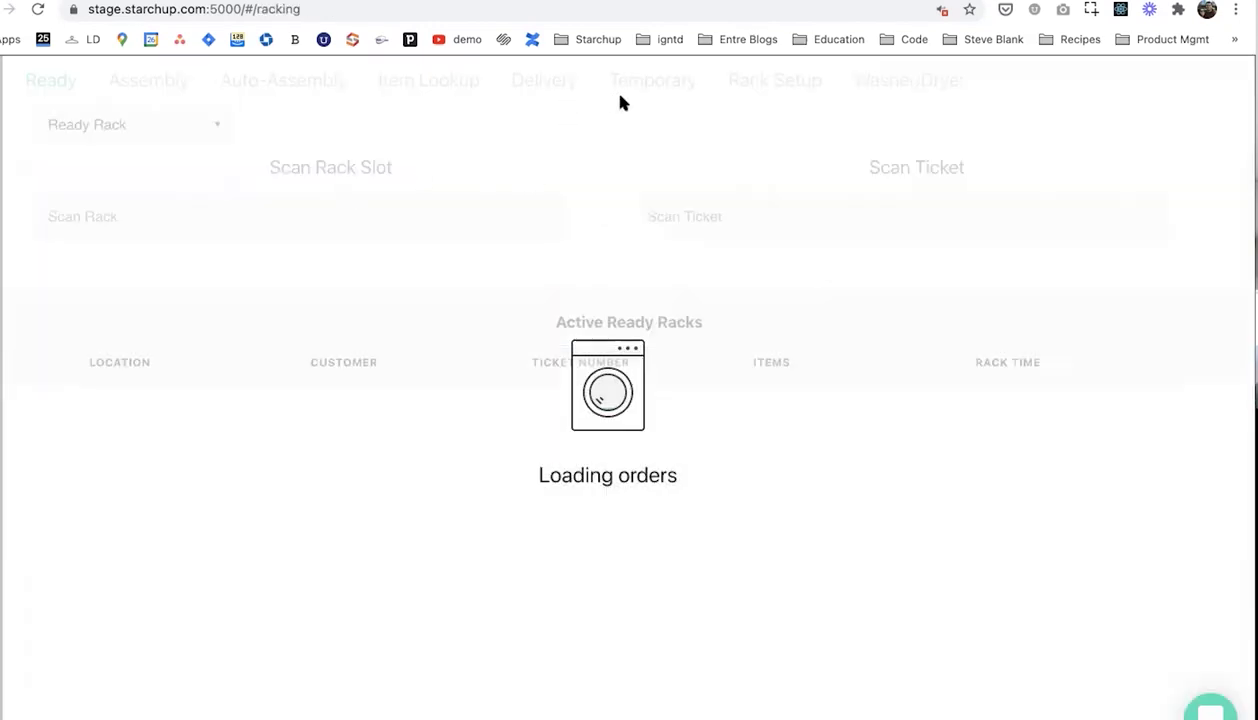
# Load the wash and fold ticket into Washer 1 by its ticket number and check the order assigned to that washer
pyautogui.click(900, 86)
pyautogui.click(381, 174)
pyautogui.write('12871')
pyautogui.click(712, 177)
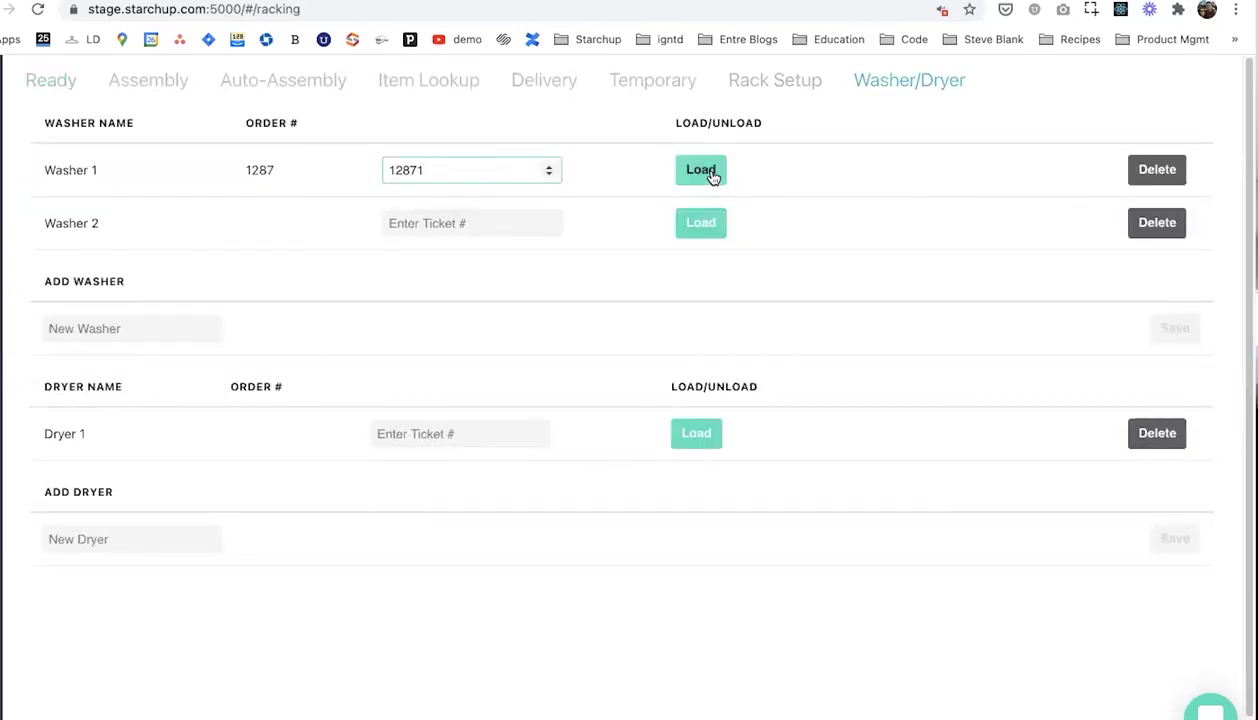
pyautogui.doubleClick(249, 169)
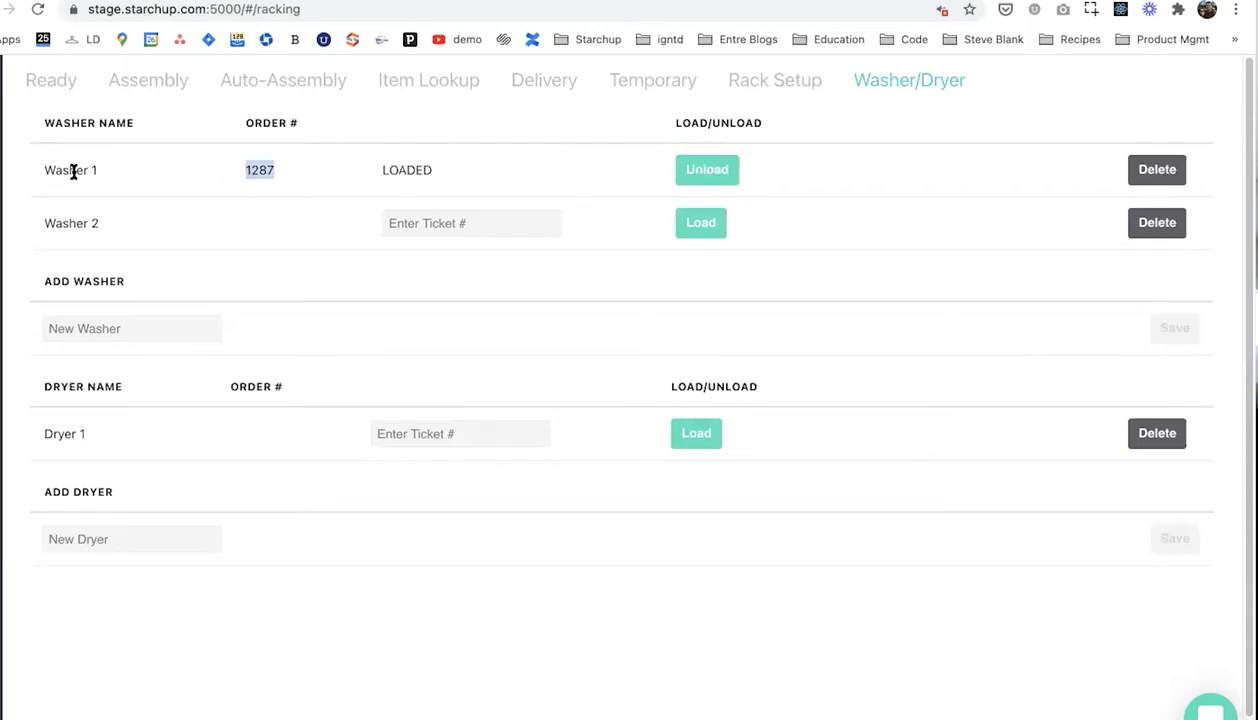
pyautogui.tripleClick(146, 172)
# Open the Orders page and look through the full list of active orders
pyautogui.click(14, 211)
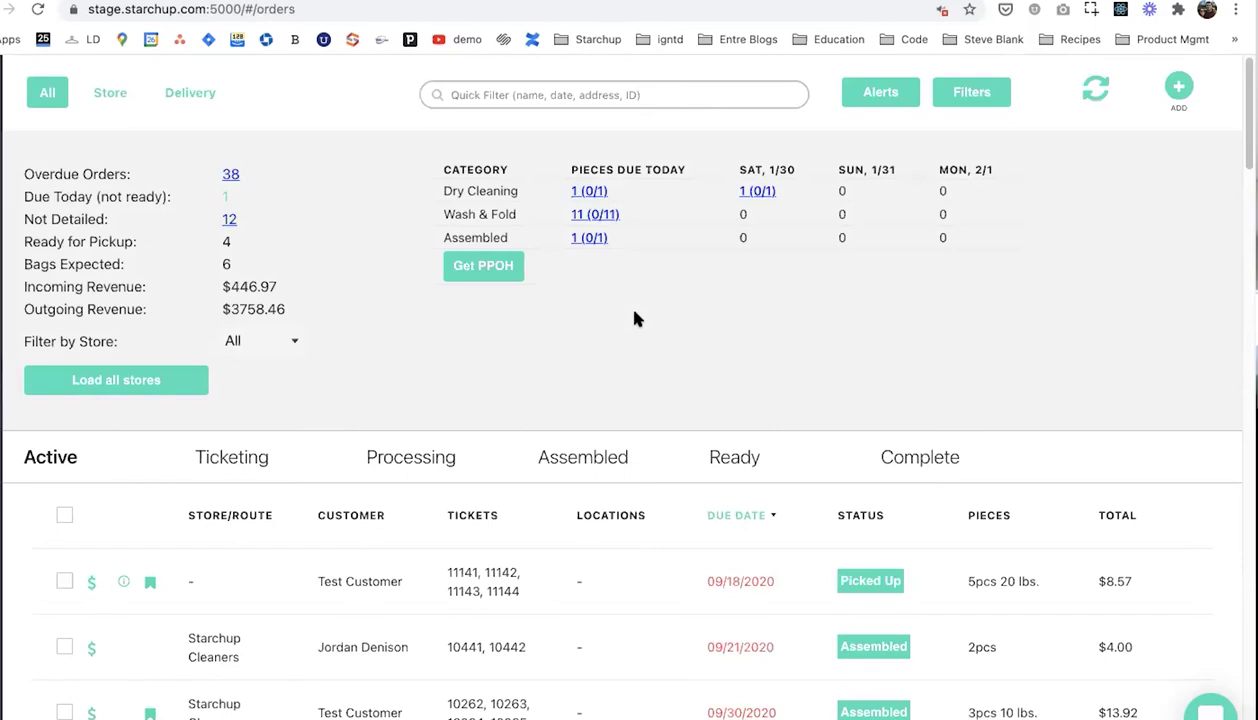
pyautogui.scroll(-10, 635, 318)
pyautogui.scroll(-15, 637, 320)
pyautogui.scroll(20, 630, 318)
# Show the Delivery orders, switch to the Store orders and look through that list
pyautogui.click(190, 93)
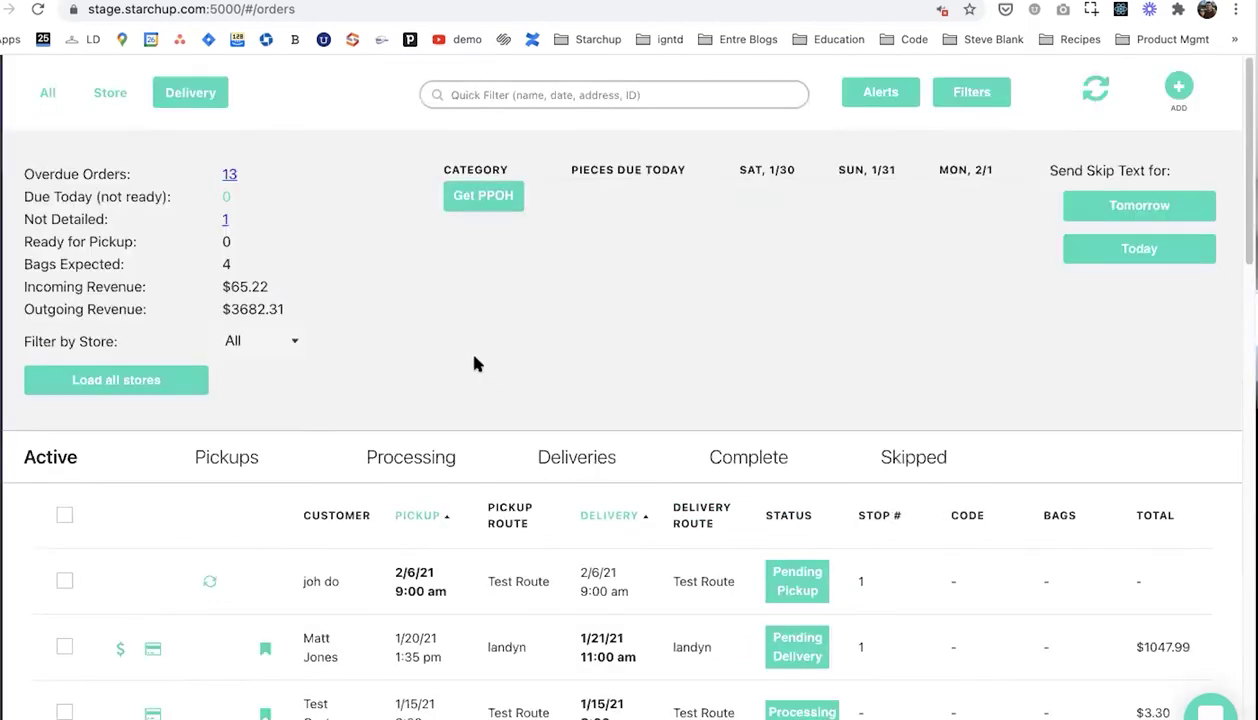
pyautogui.click(93, 101)
pyautogui.scroll(-15, 323, 385)
pyautogui.scroll(20, 388, 275)
# Filter the store orders by the order number, examine the matching order's details, and clear the filter
pyautogui.click(505, 100)
pyautogui.write('1287')
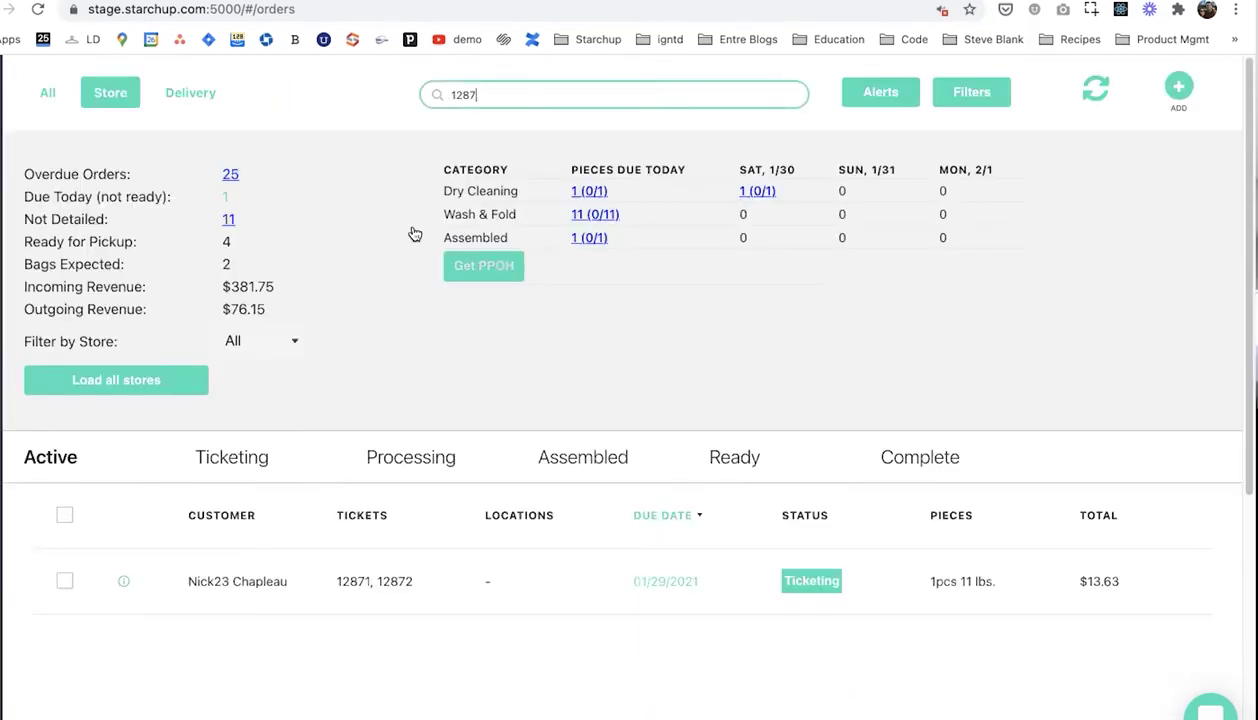
pyautogui.scroll(-5, 415, 234)
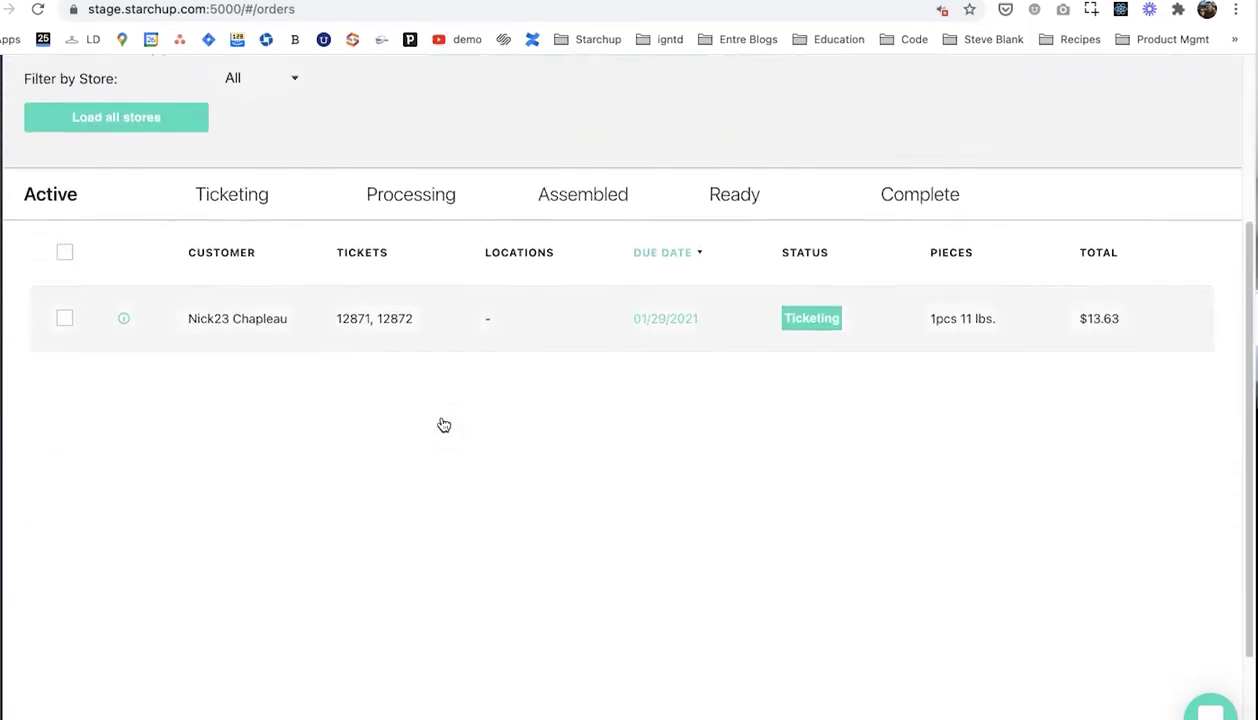
pyautogui.scroll(-1, 444, 400)
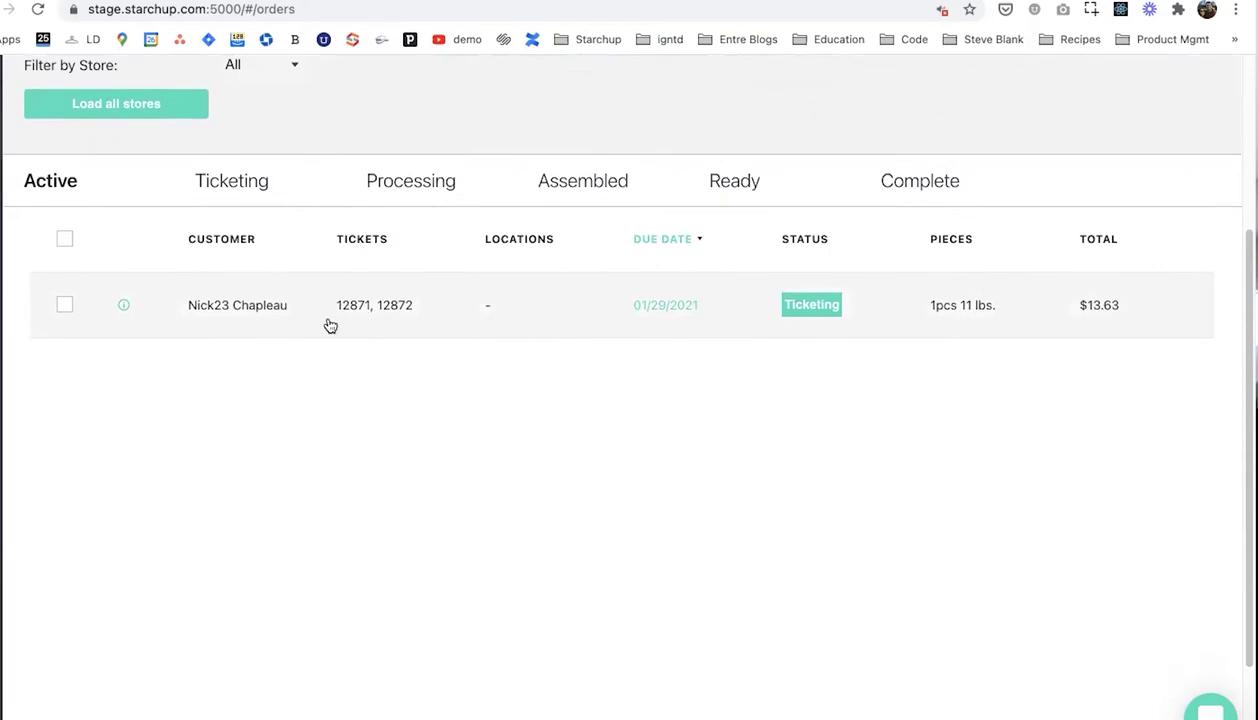
pyautogui.scroll(6, 310, 328)
pyautogui.doubleClick(460, 96)
pyautogui.press('BackSpace')
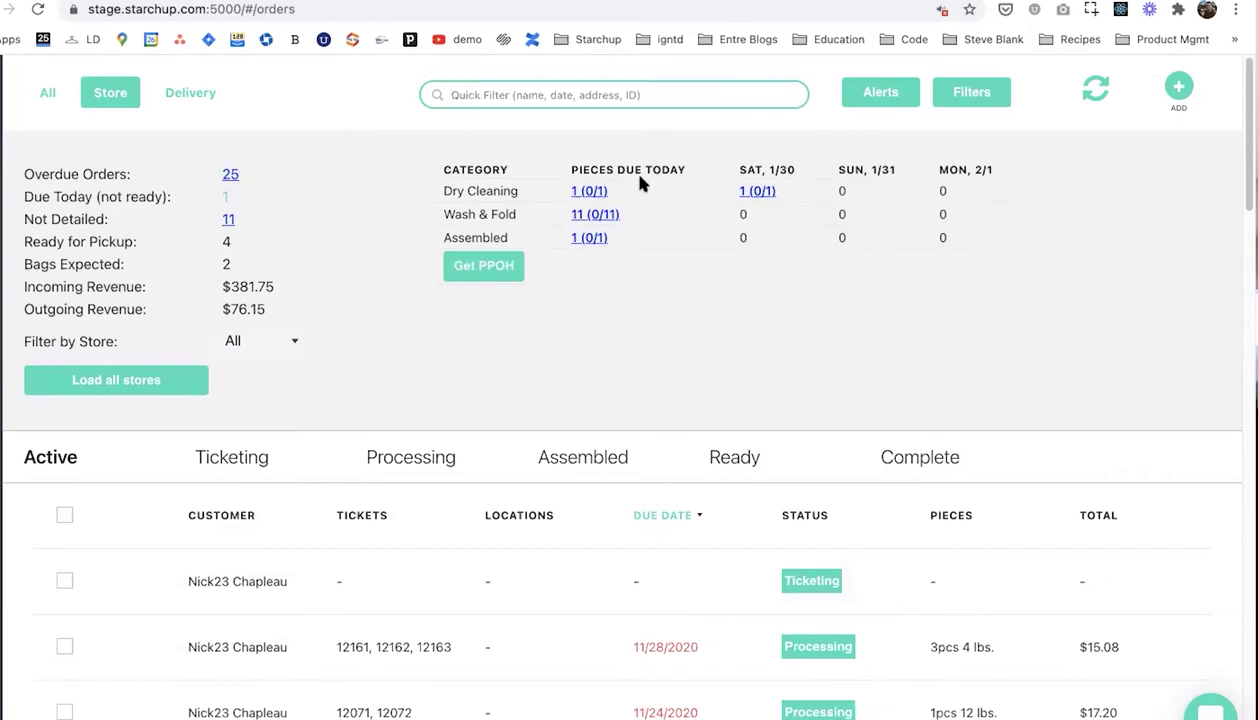
# Review the pieces-due table by category and day, and view the pending Dry Cleaning items due today
pyautogui.moveTo(446, 161); pyautogui.dragTo(962, 245)
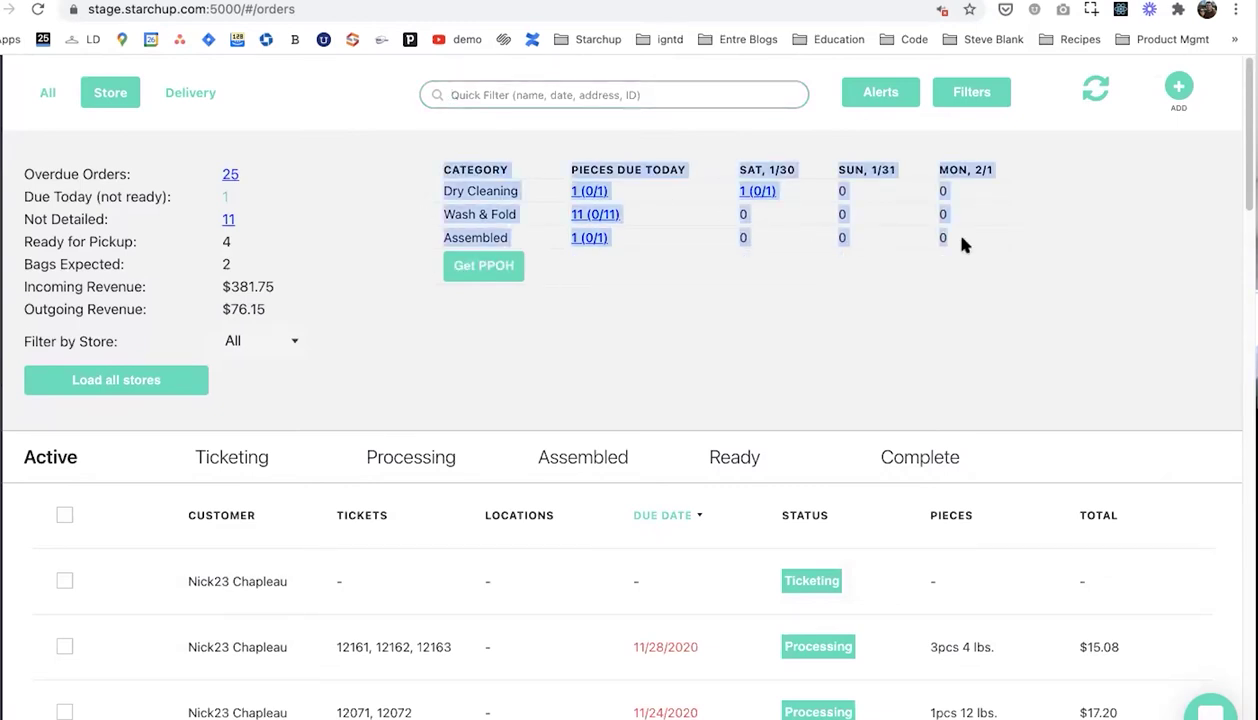
pyautogui.click(490, 179)
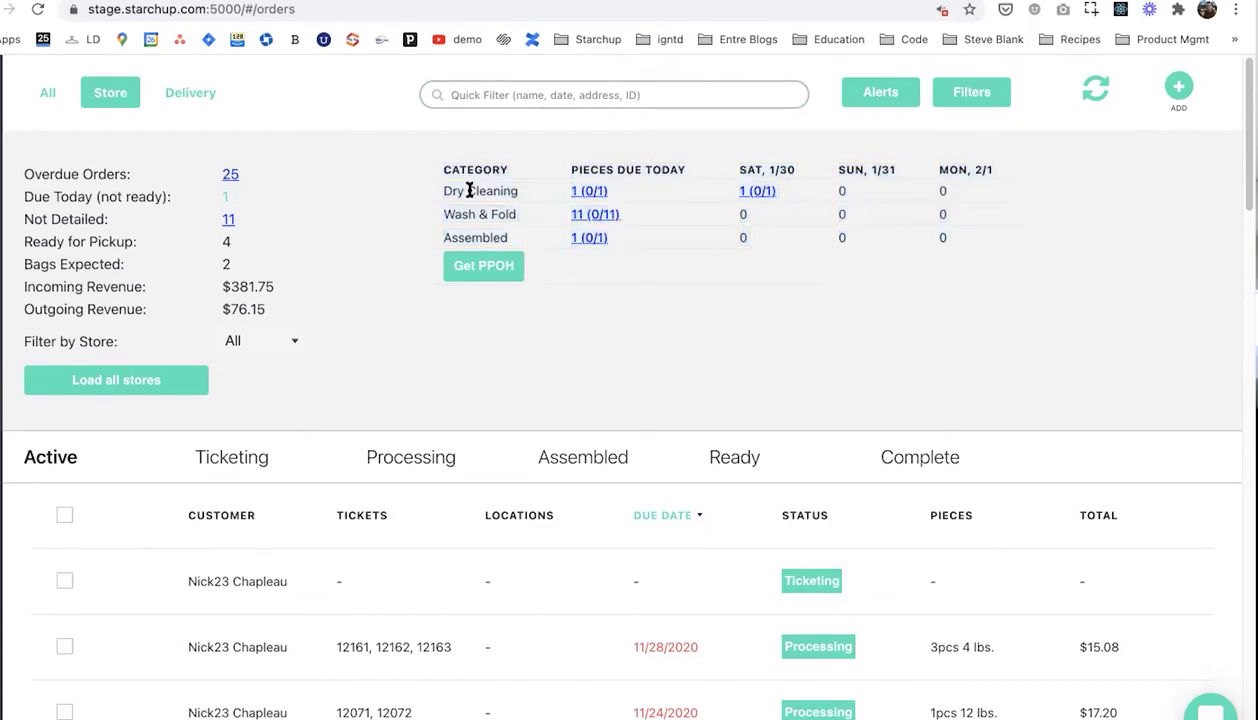
pyautogui.moveTo(573, 170); pyautogui.dragTo(660, 170)
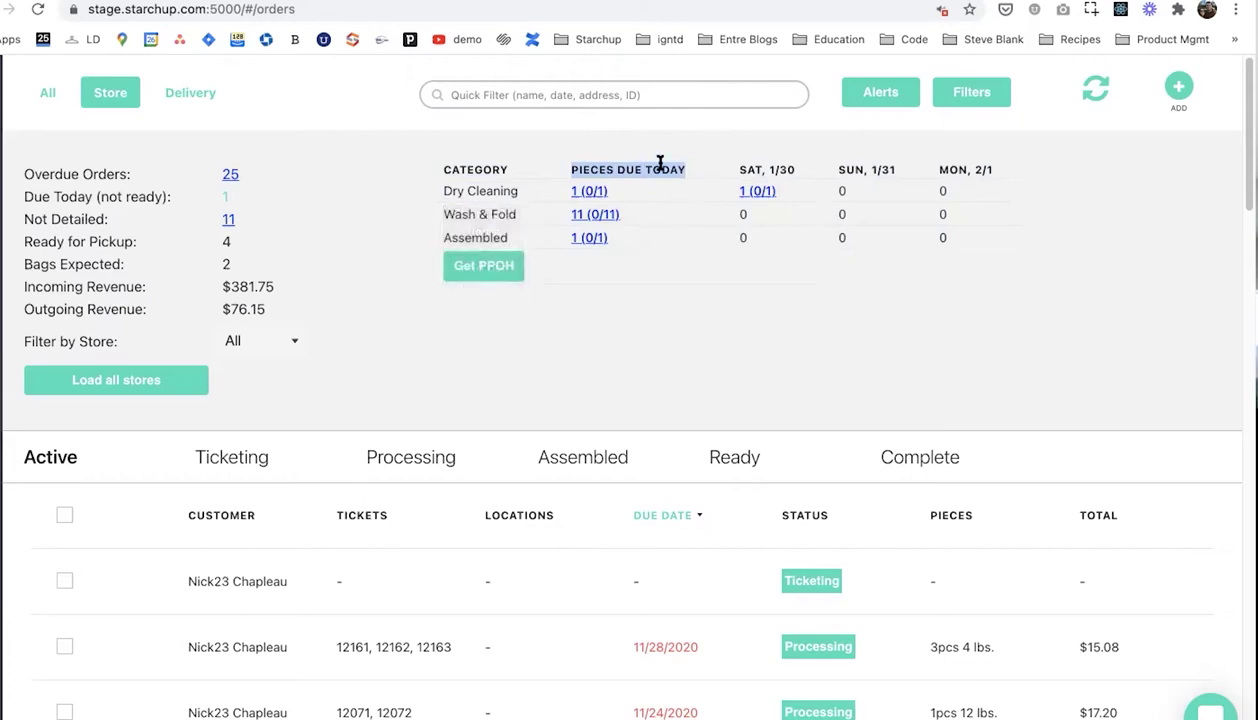
pyautogui.click(488, 196)
pyautogui.doubleClick(489, 194)
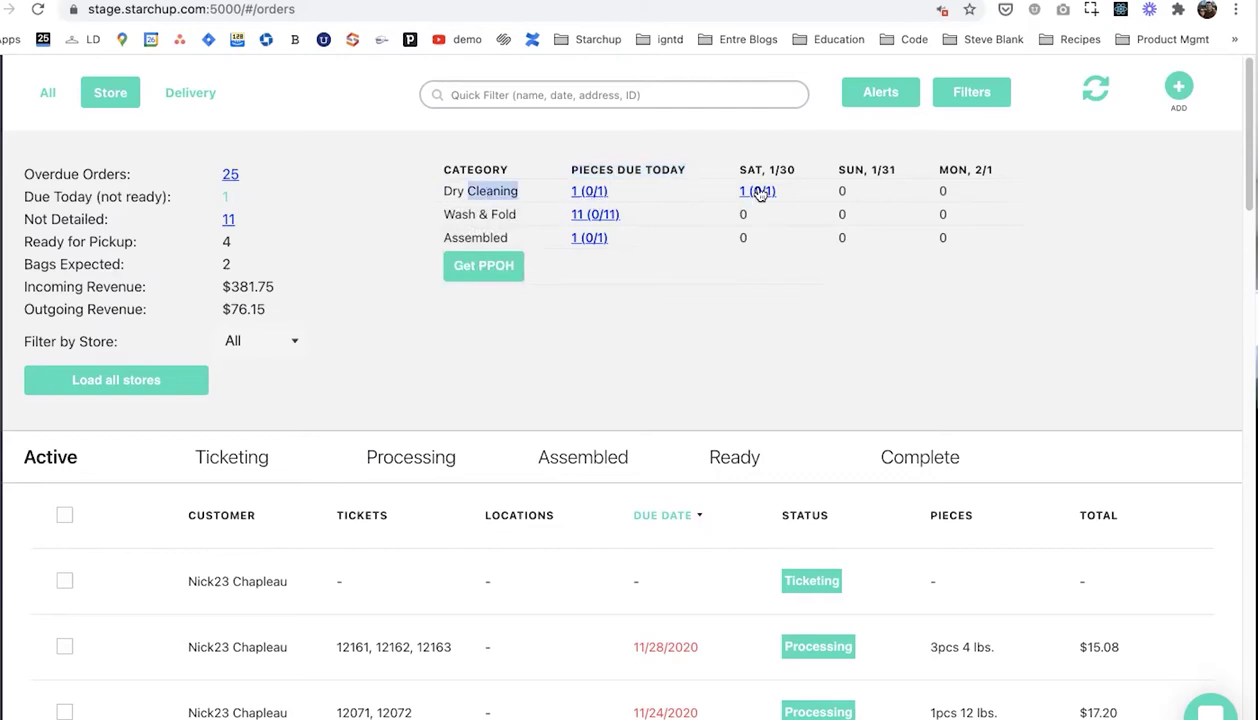
pyautogui.click(591, 191)
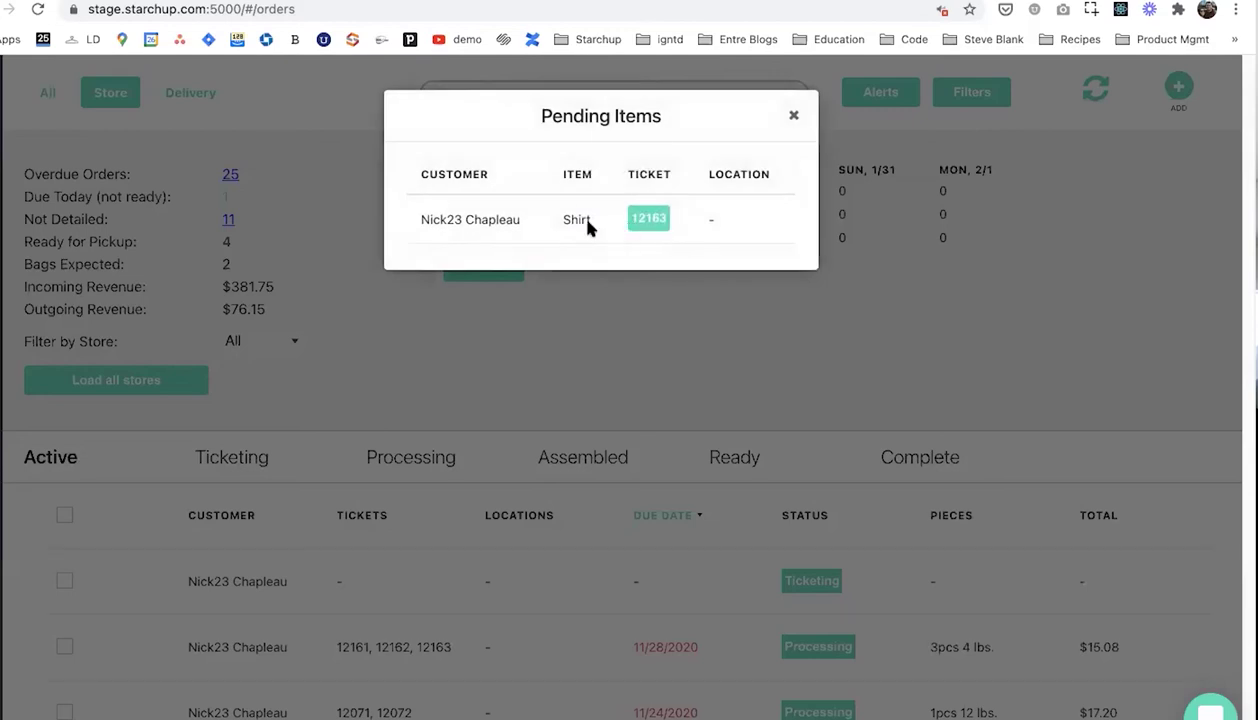
pyautogui.click(793, 116)
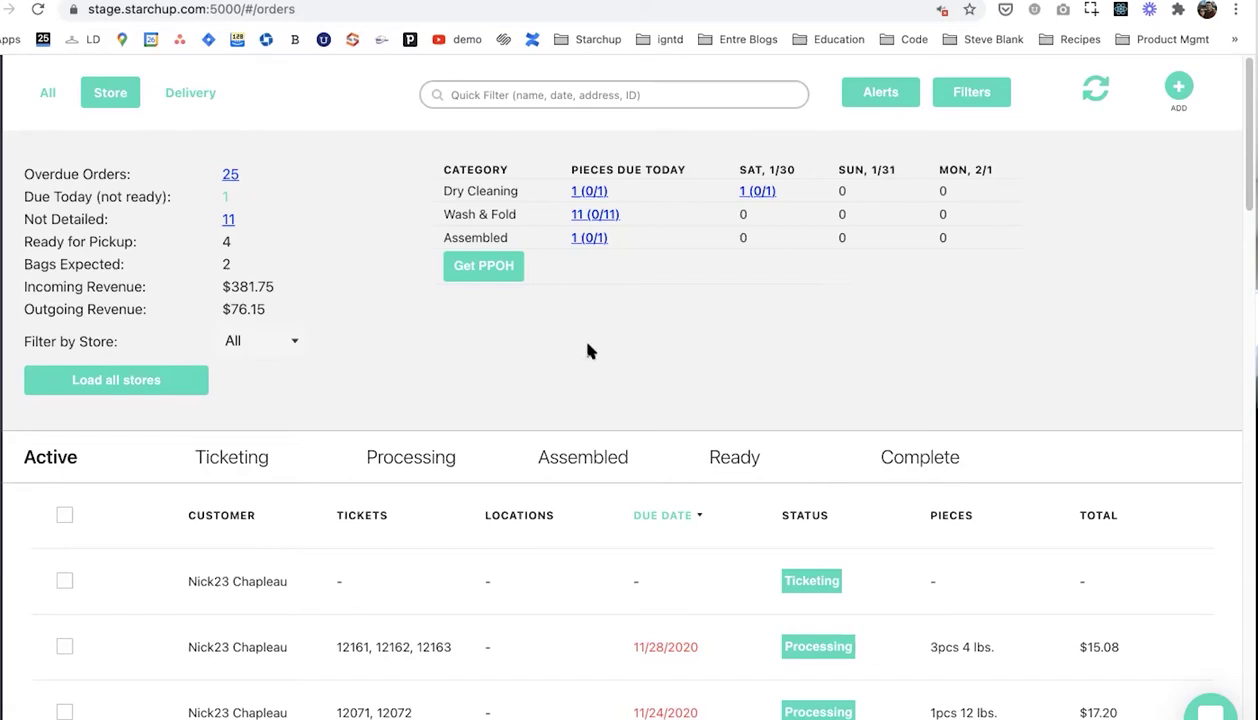
pyautogui.scroll(-1, 585, 346)
pyautogui.scroll(1, 582, 348)
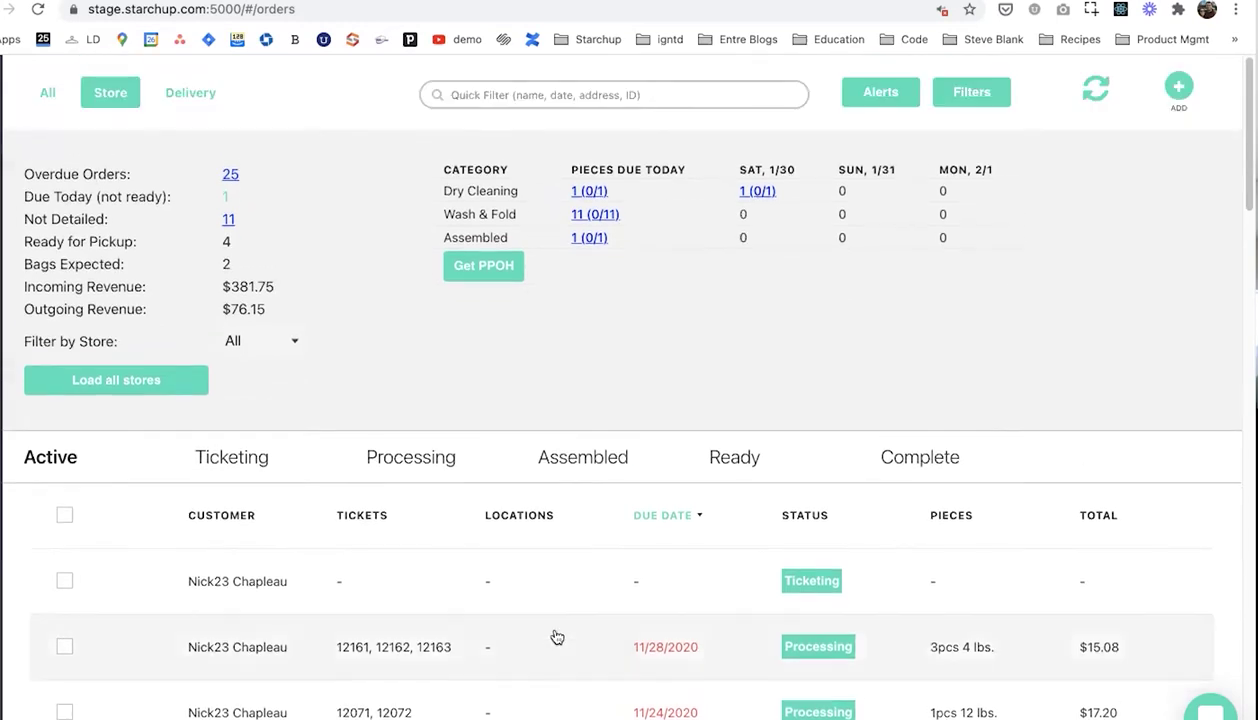
pyautogui.scroll(-3, 557, 637)
pyautogui.scroll(3, 585, 404)
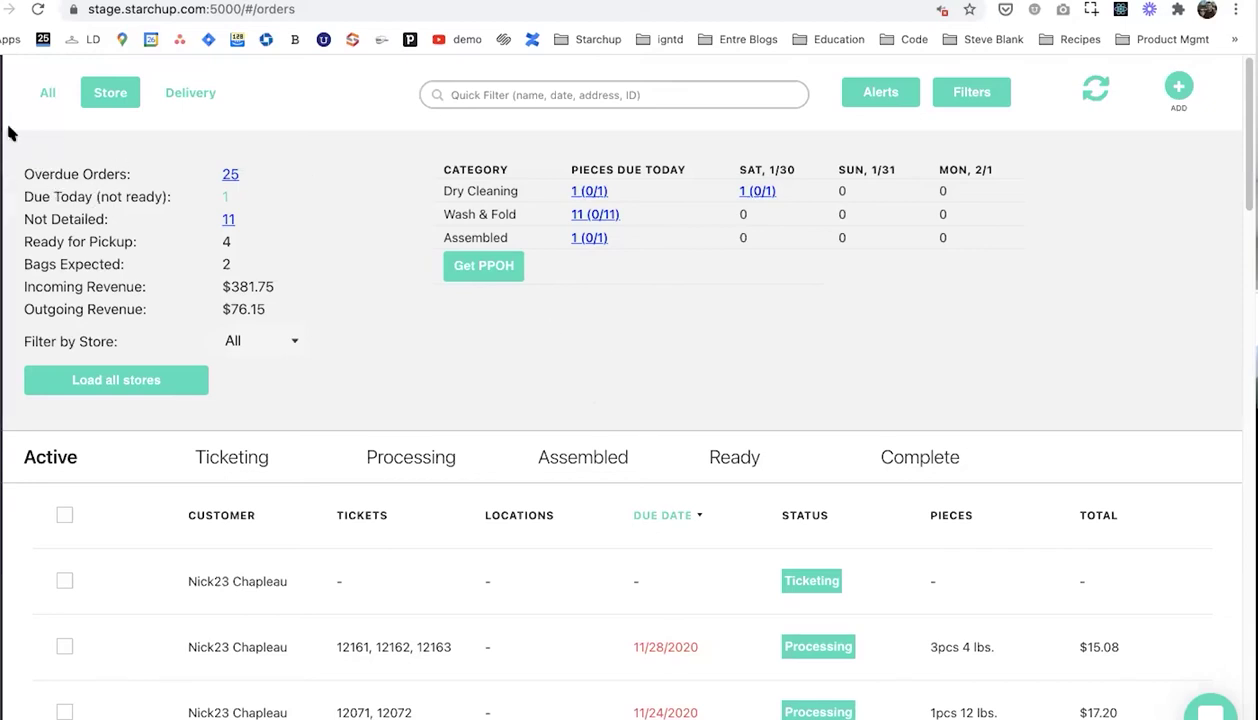
# Open the Drivers settings page from the setup options
pyautogui.moveTo(2, 505)
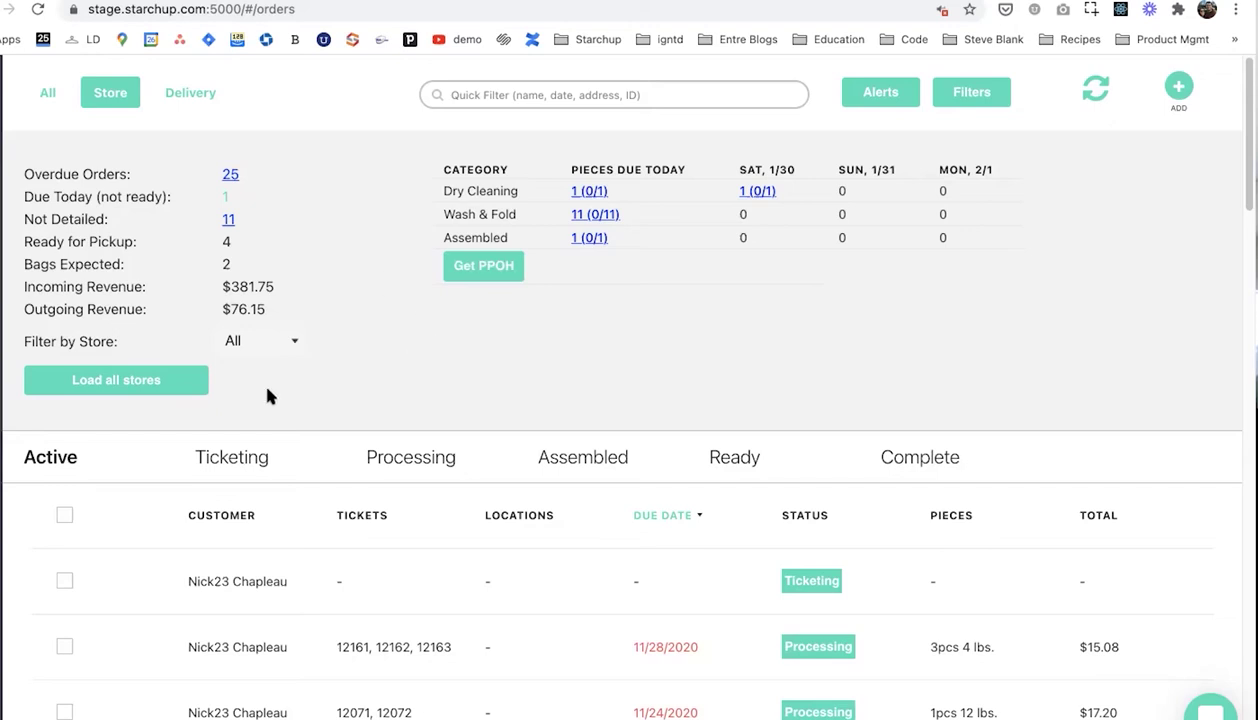
pyautogui.moveTo(4, 444)
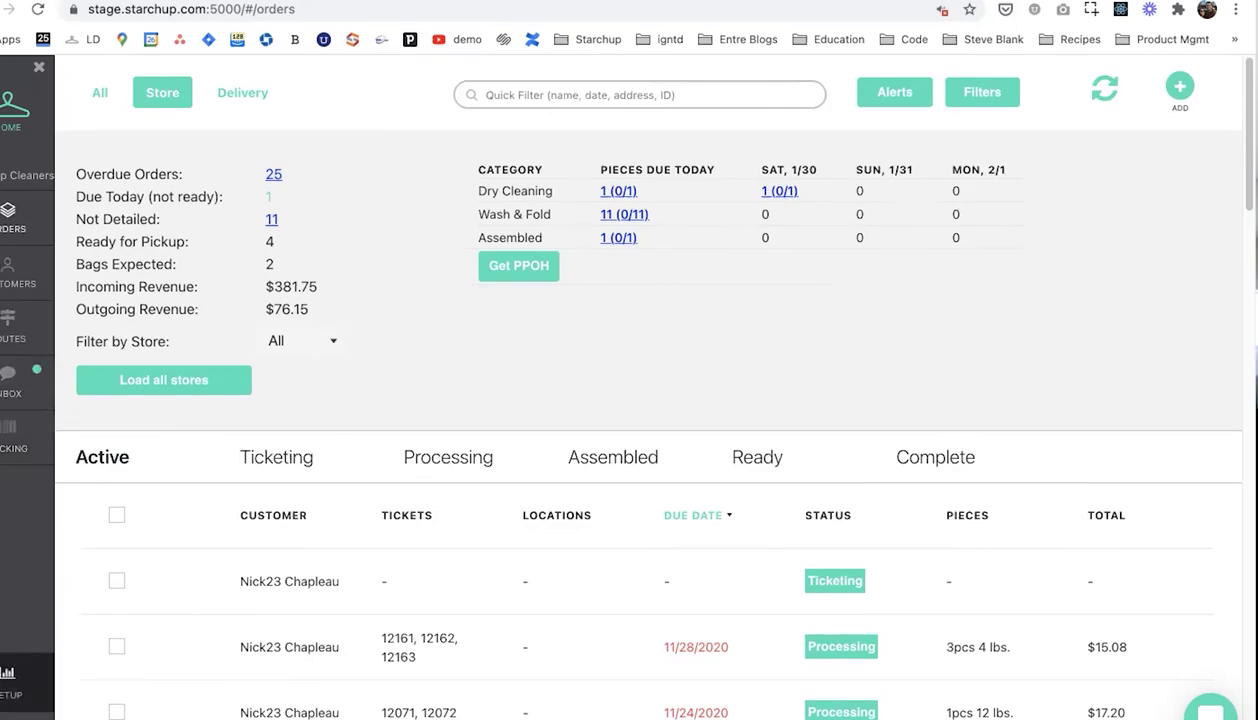
pyautogui.click(10, 678)
pyautogui.click(118, 403)
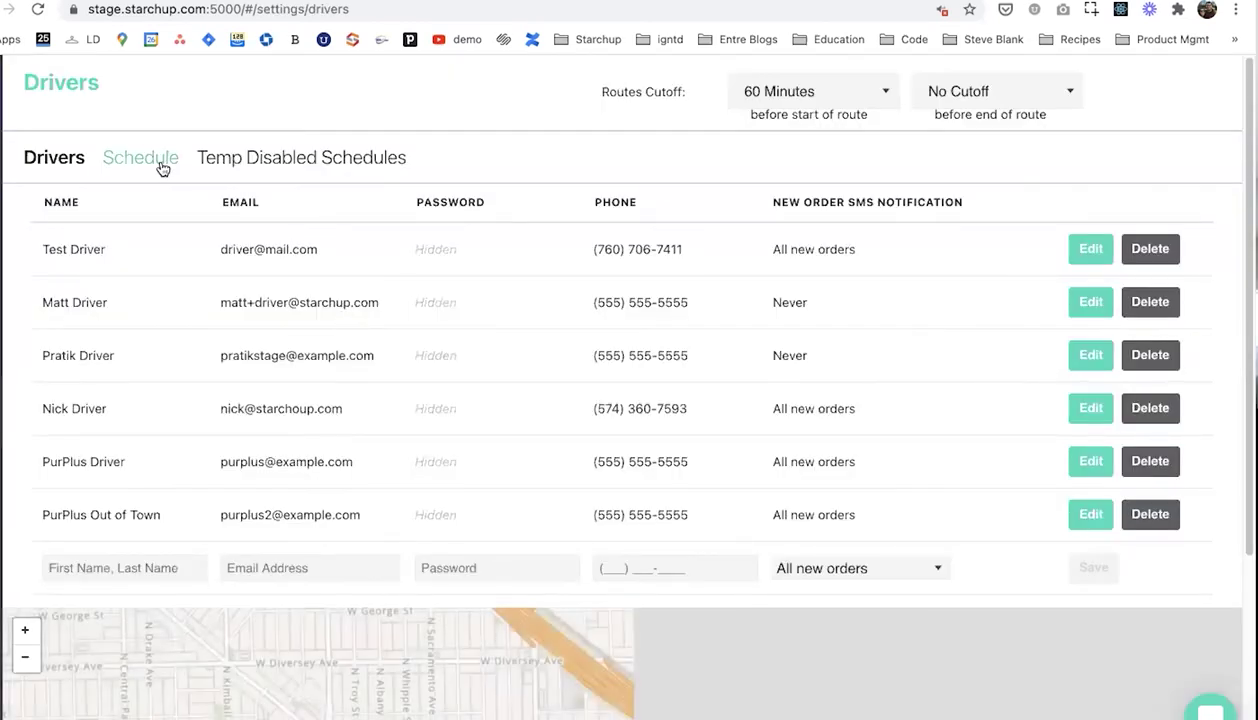
# Show Friday's driver schedule by hour and open the 10AM to 8PM dynamic route to review its delivery area and schedule settings
pyautogui.click(162, 168)
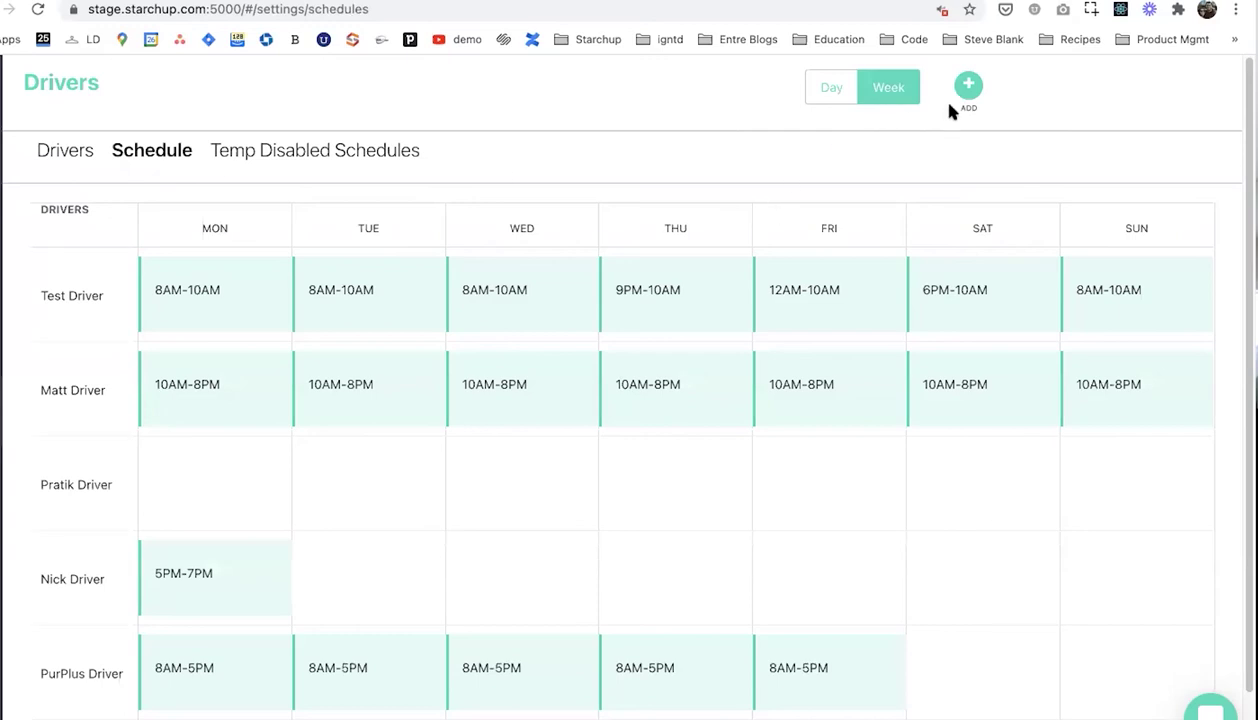
pyautogui.click(840, 302)
pyautogui.scroll(-2, 837, 300)
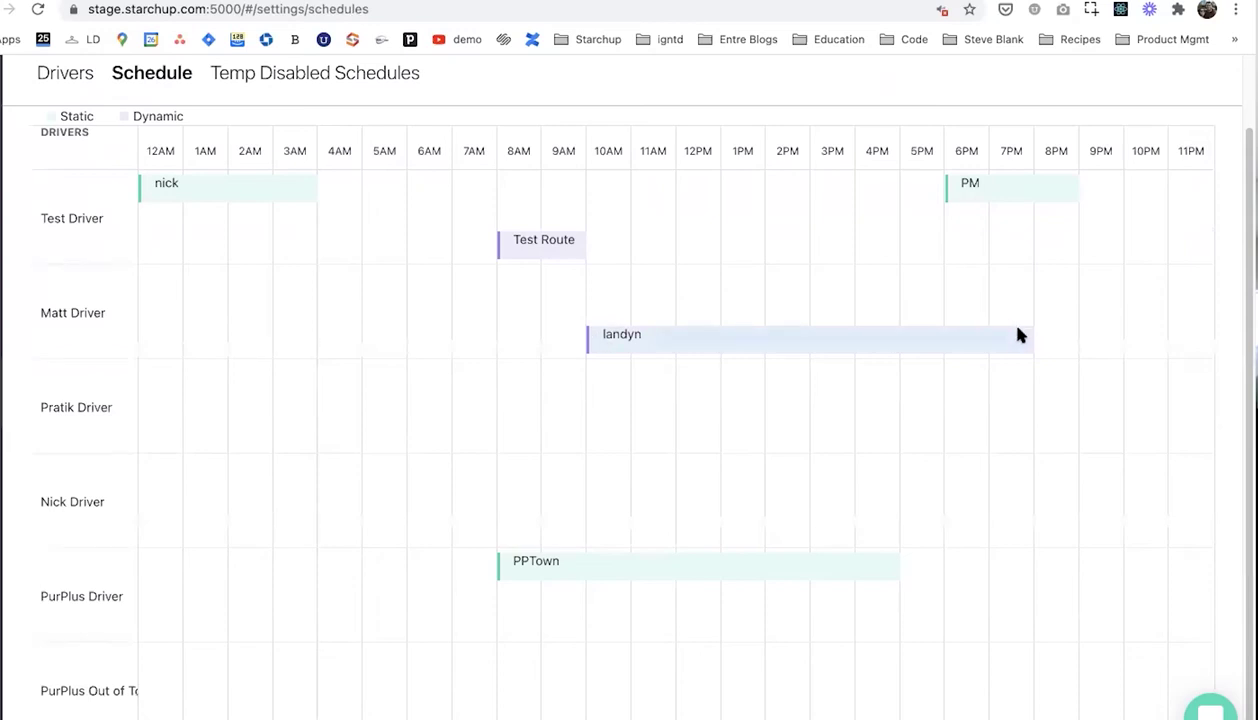
pyautogui.click(778, 351)
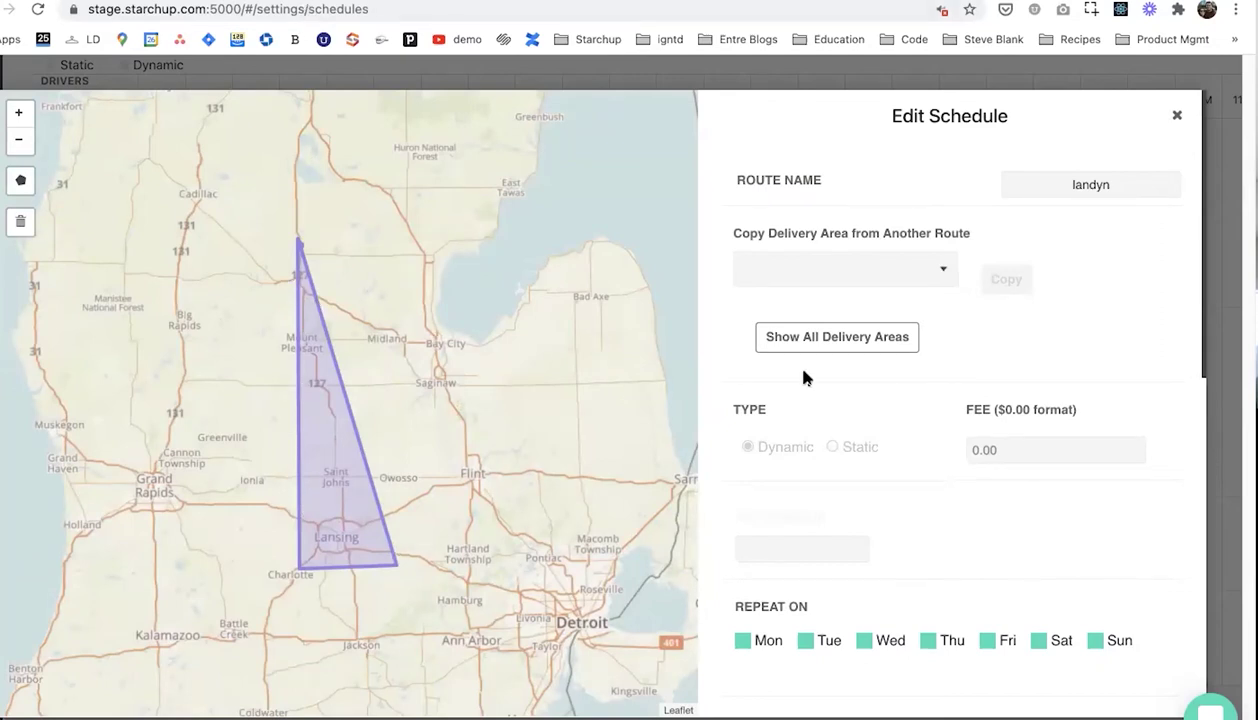
pyautogui.scroll(-3, 806, 376)
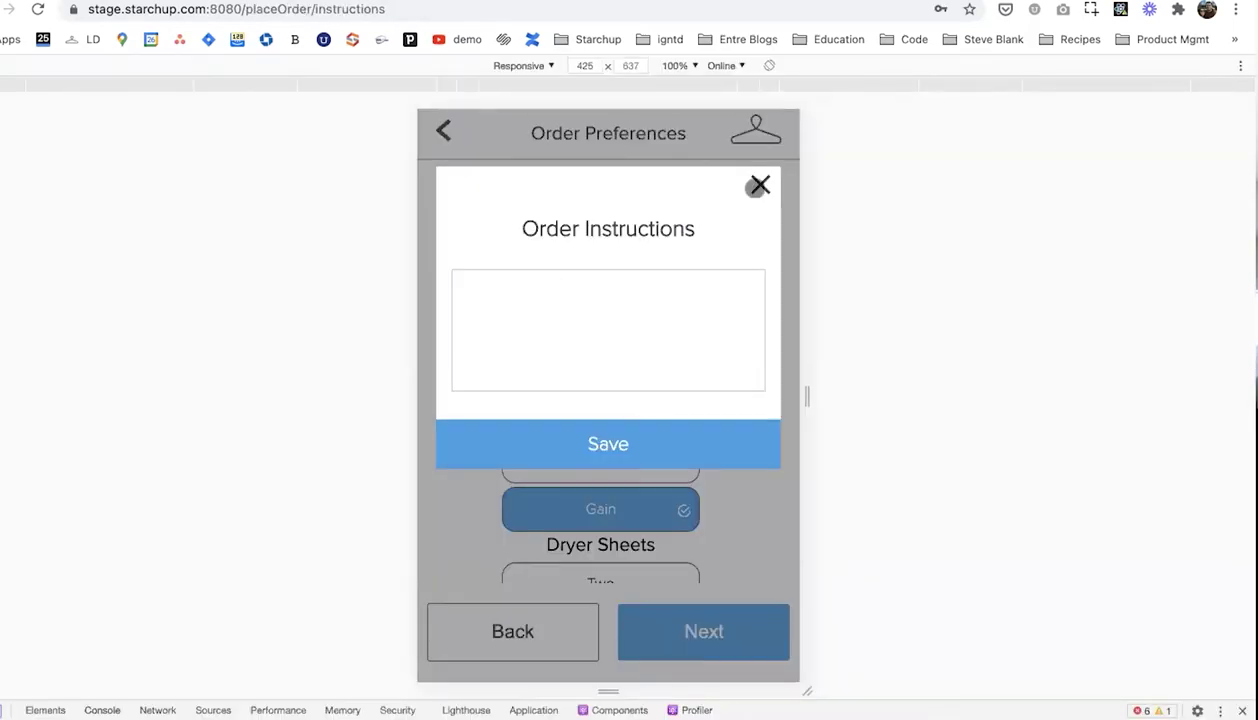
# Switch to the customer ordering app, skip the order instructions, and compare its pickup and delivery times with the route's schedule settings
pyautogui.click(752, 185)
pyautogui.click(720, 641)
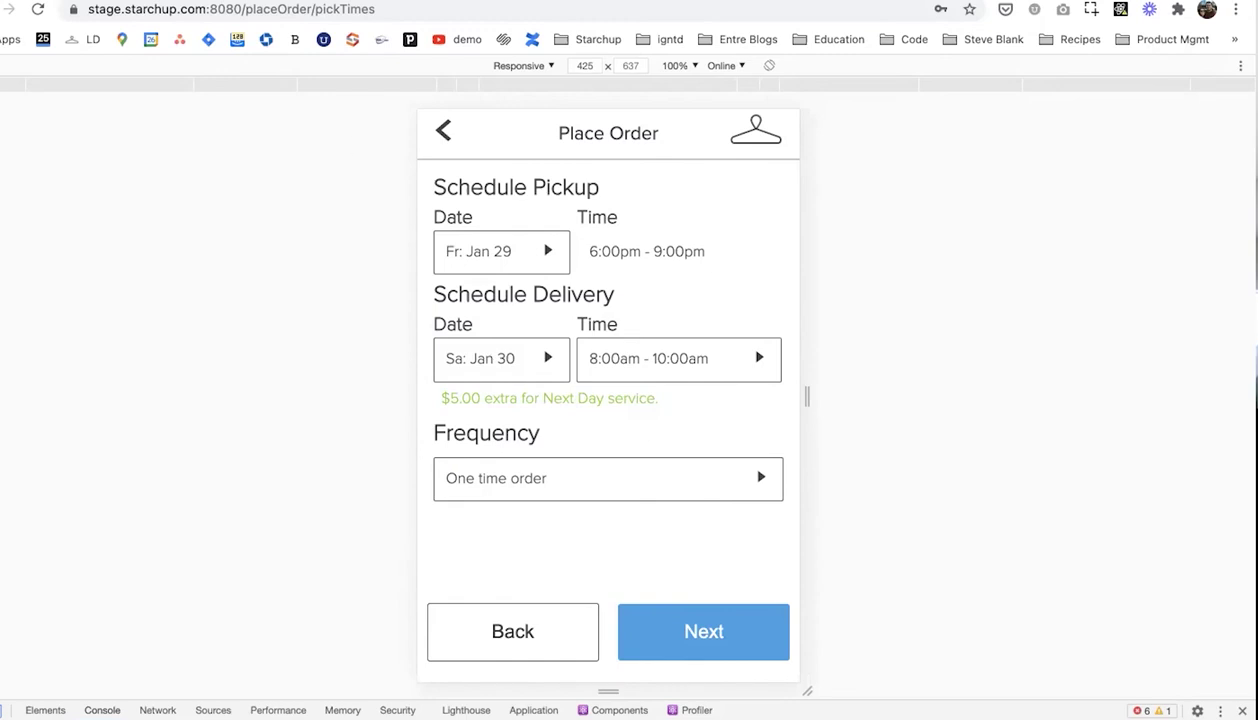
pyautogui.hotkey('ctrl', 'Tab')
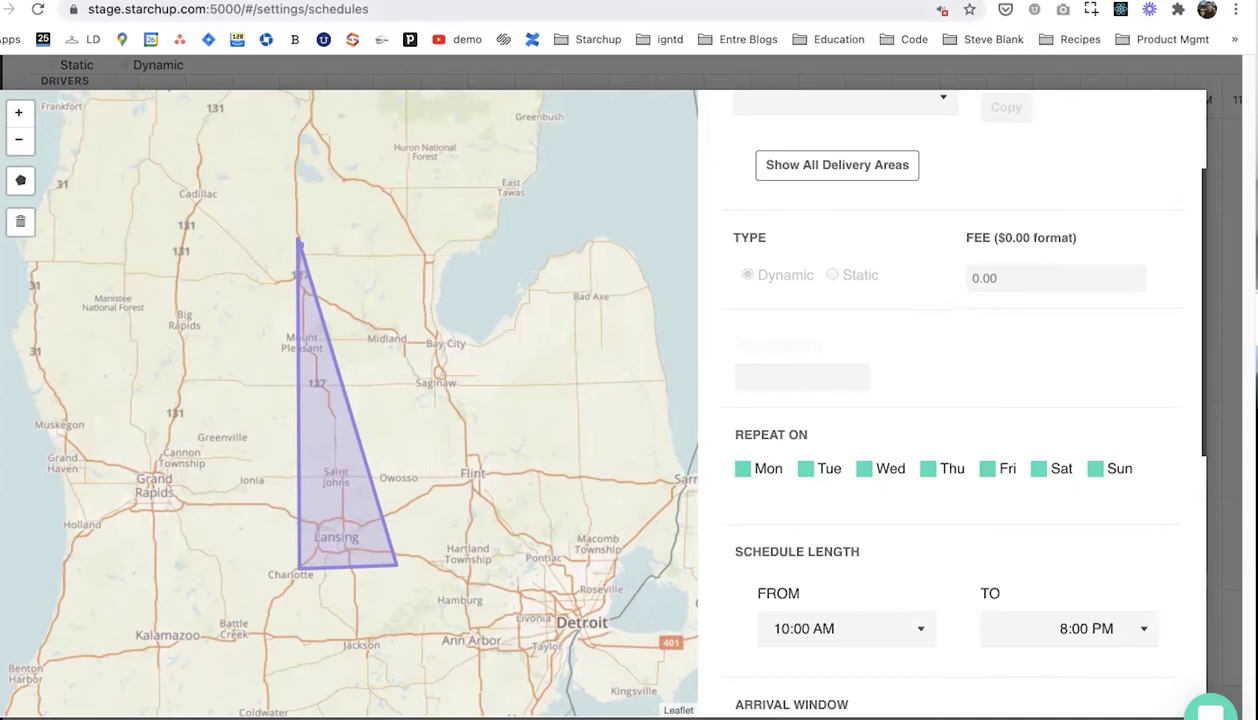
pyautogui.hotkey('ctrl', 'shift', 'Tab')
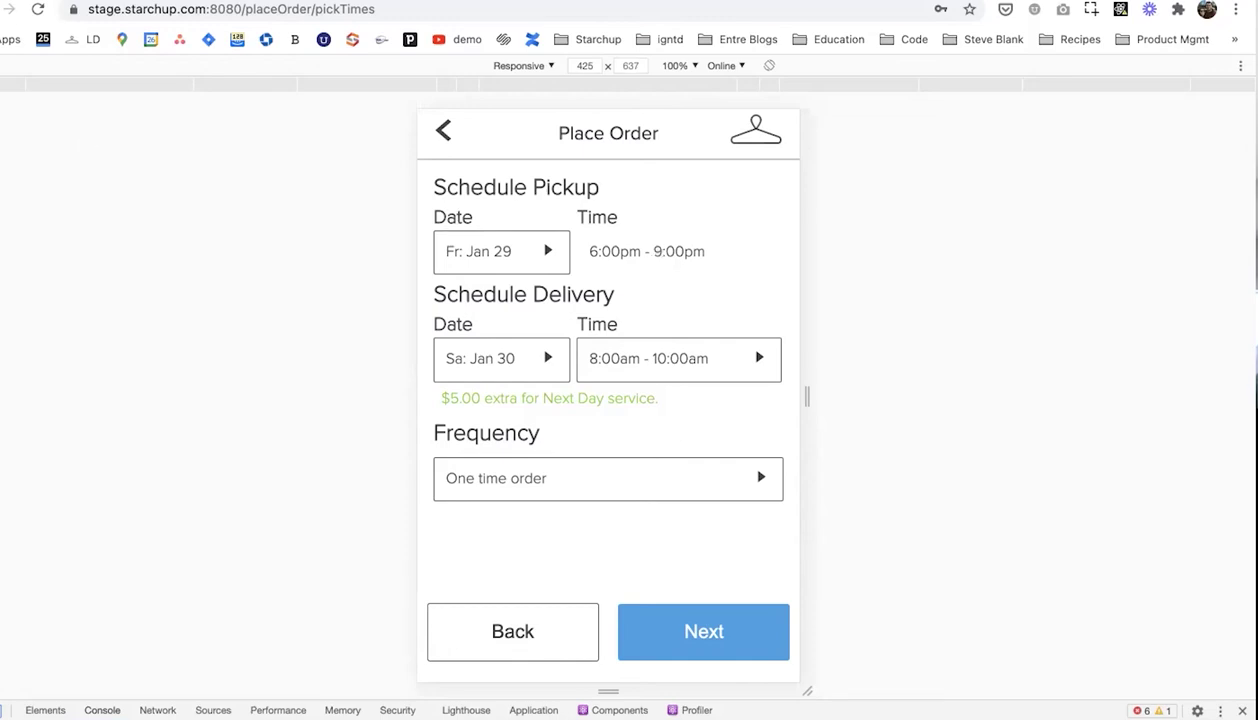
pyautogui.hotkey('ctrl', 'Tab')
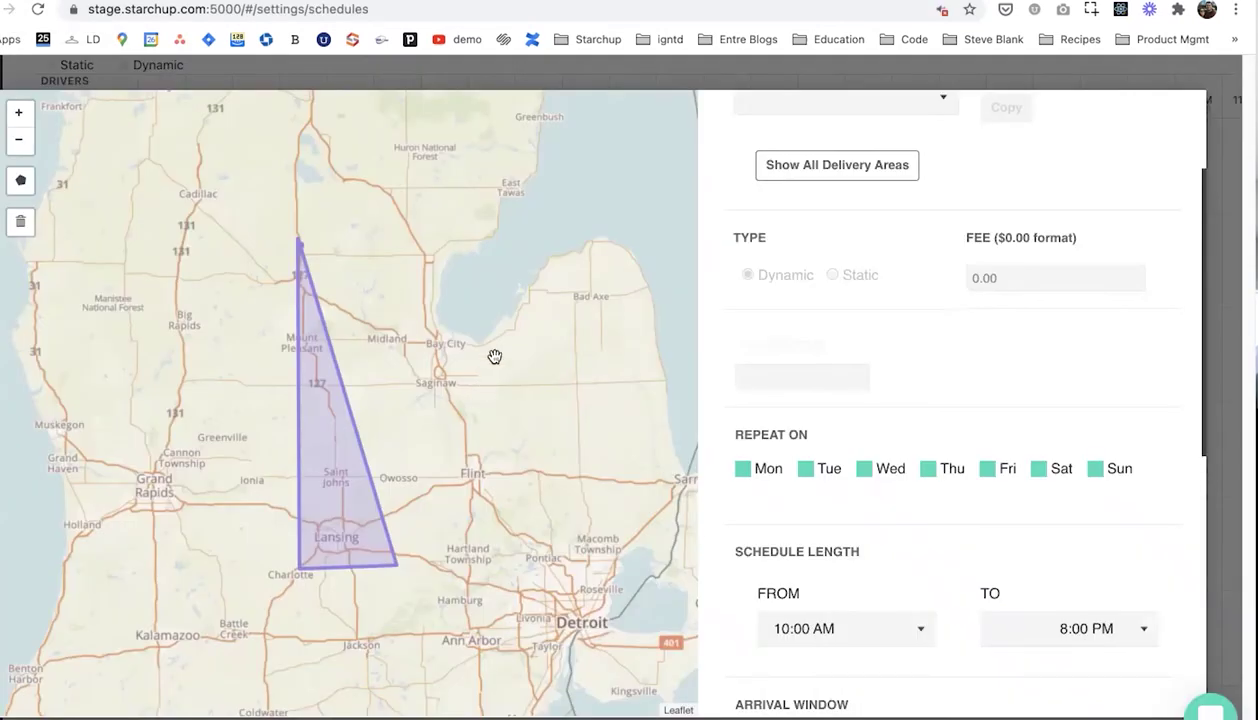